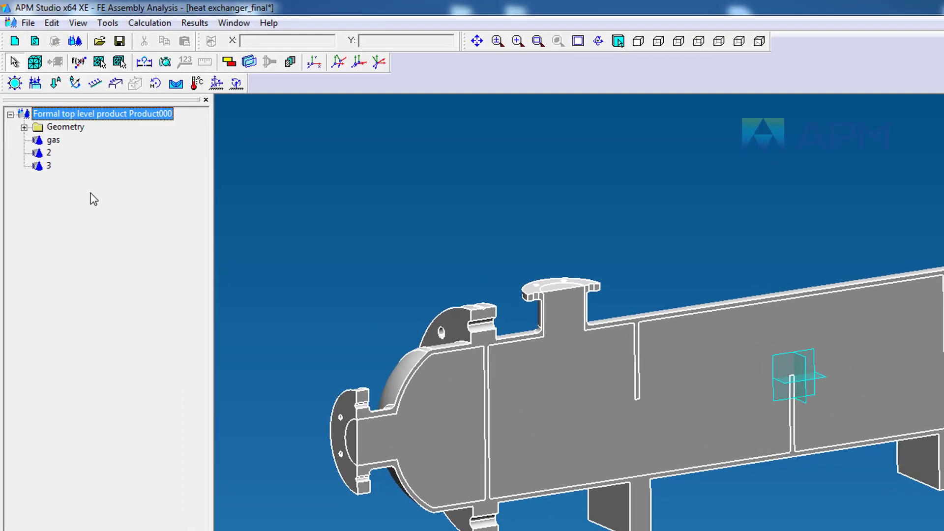
# Step: Rename part 2 as steel
pyautogui.rightClick(45, 153)
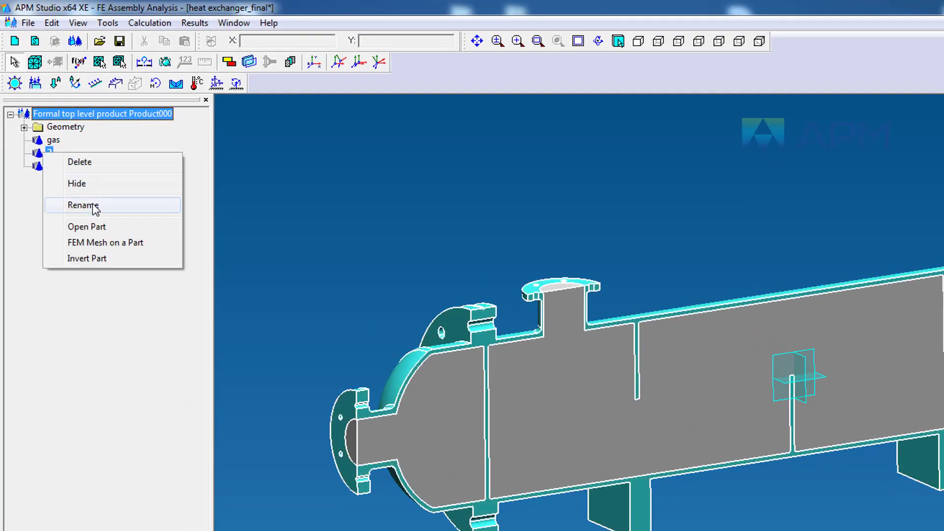
pyautogui.click(93, 204)
pyautogui.write('steel')
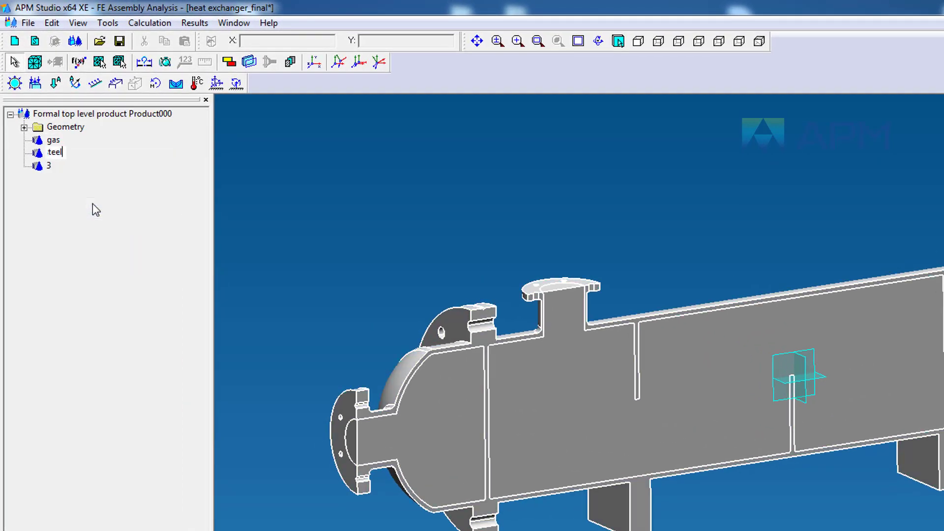
pyautogui.press('Return')
# Step: Rename part 3 as water
pyautogui.rightClick(52, 165)
pyautogui.click(88, 217)
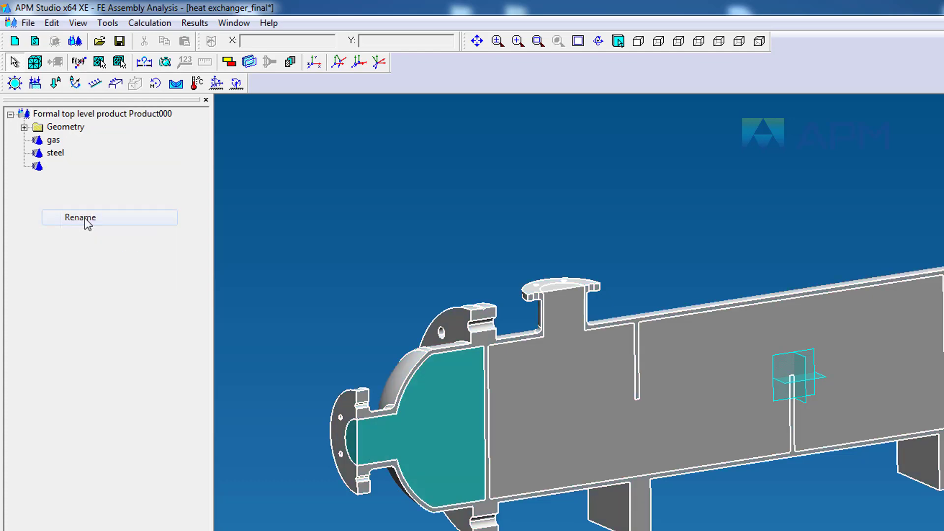
pyautogui.write('vater')
pyautogui.press('Return')
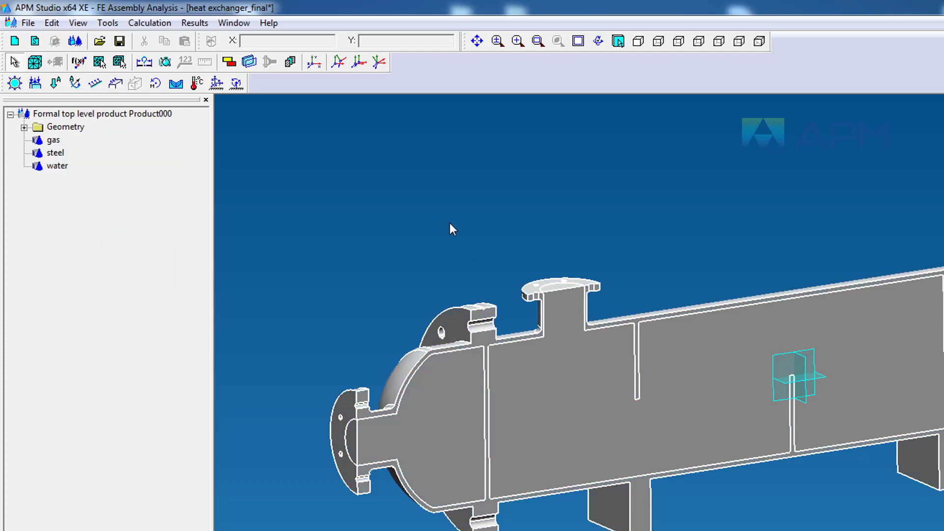
# Step: Assign the Steel material to the steel part of the heat exchanger
pyautogui.click(57, 153)
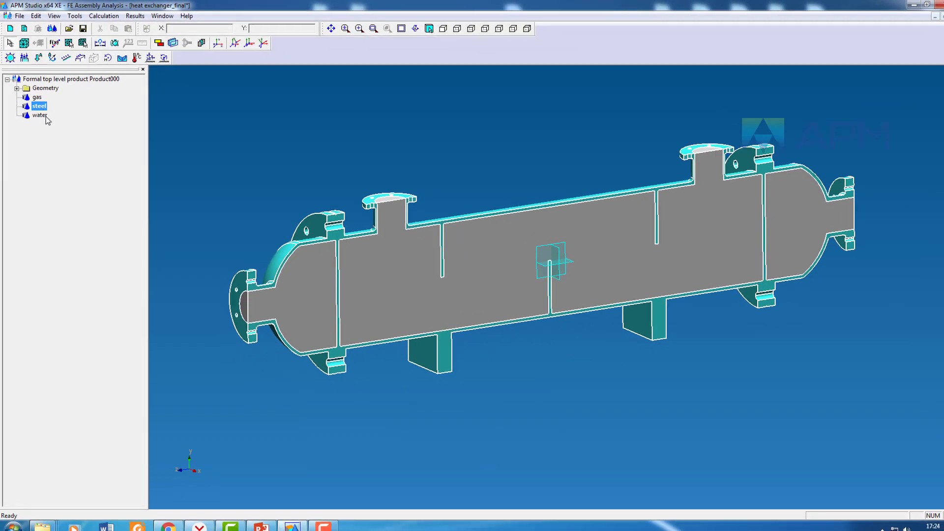
pyautogui.click(37, 113)
pyautogui.click(37, 105)
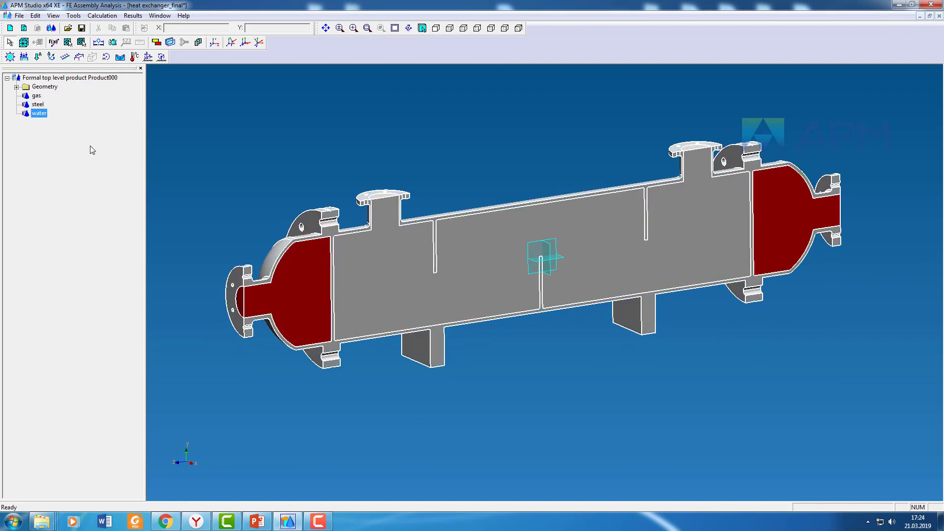
pyautogui.click(326, 168)
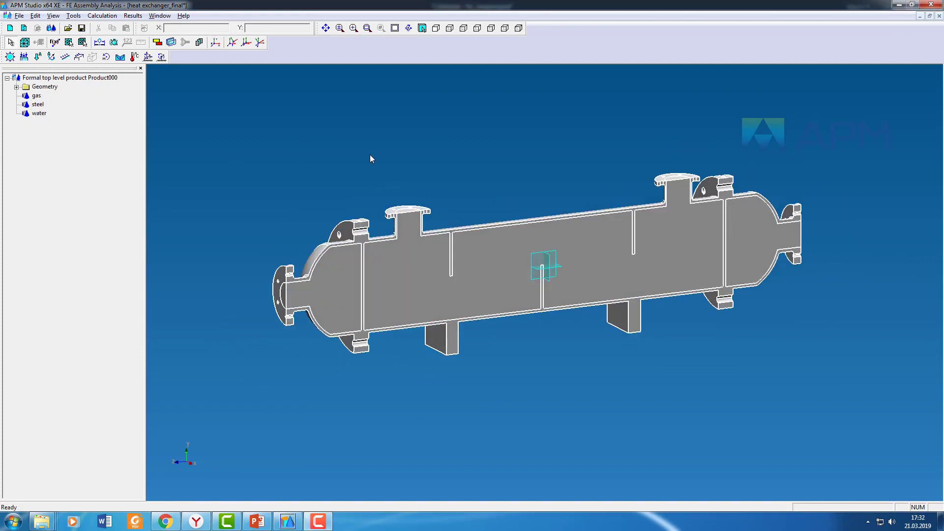
pyautogui.click(198, 42)
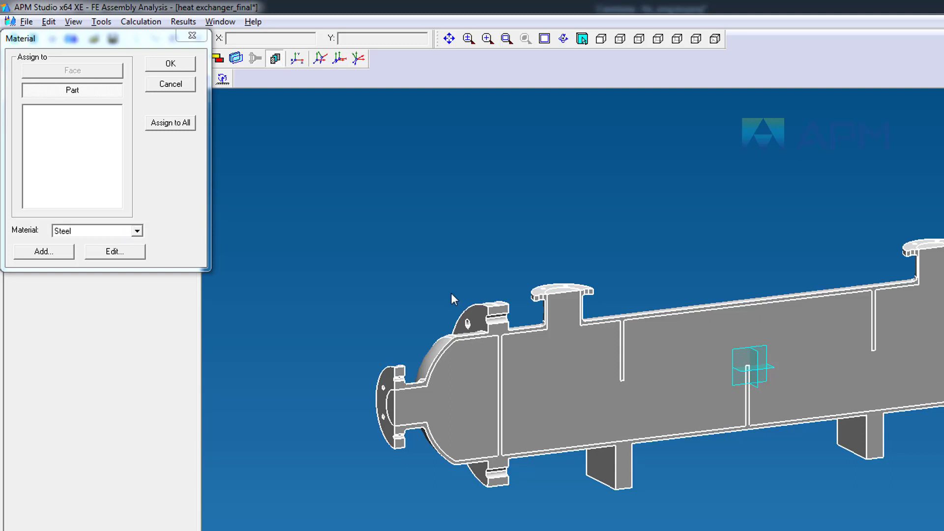
pyautogui.click(635, 312)
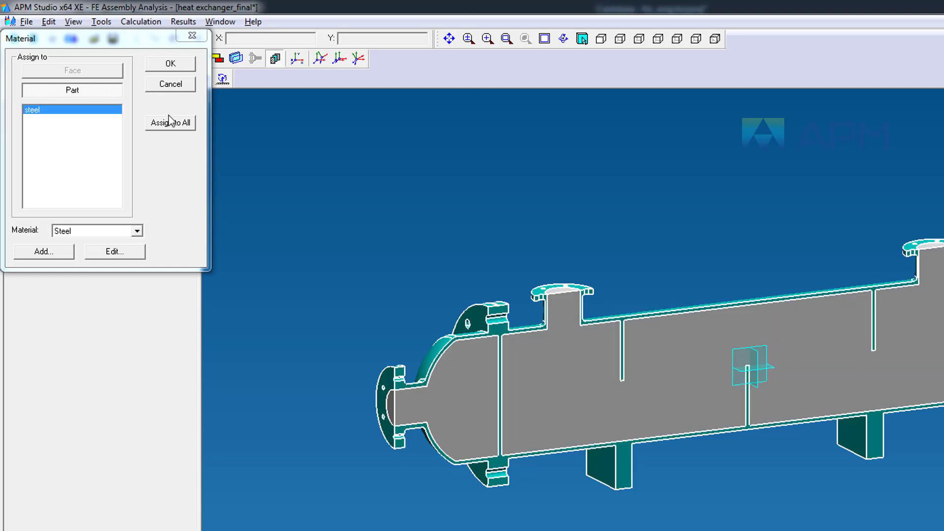
pyautogui.click(173, 69)
# Step: Add a new material named Gas and assign it to the gas part
pyautogui.click(275, 60)
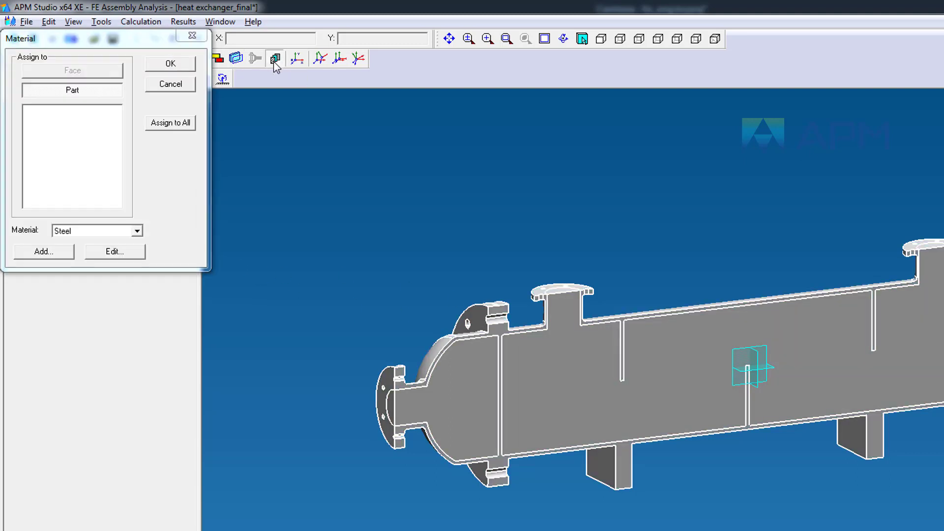
pyautogui.click(64, 254)
pyautogui.write('Gas')
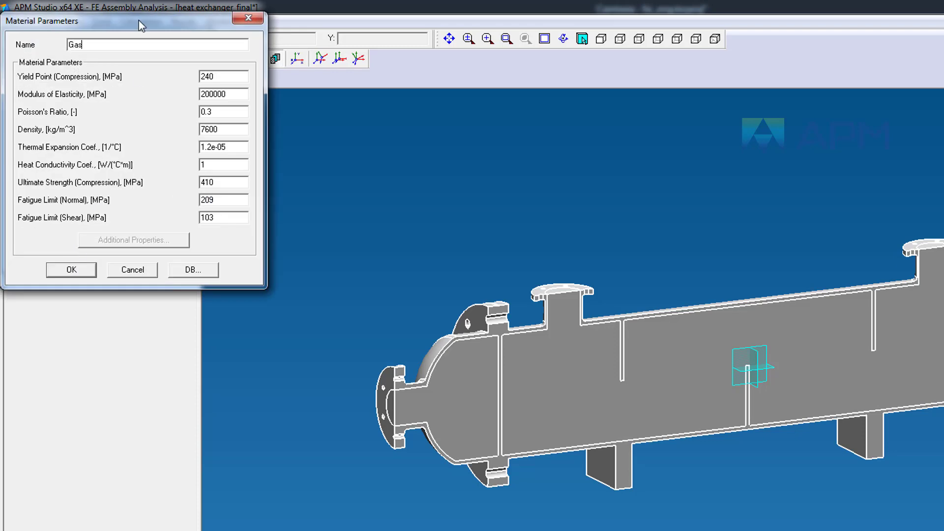
pyautogui.click(90, 269)
pyautogui.click(559, 376)
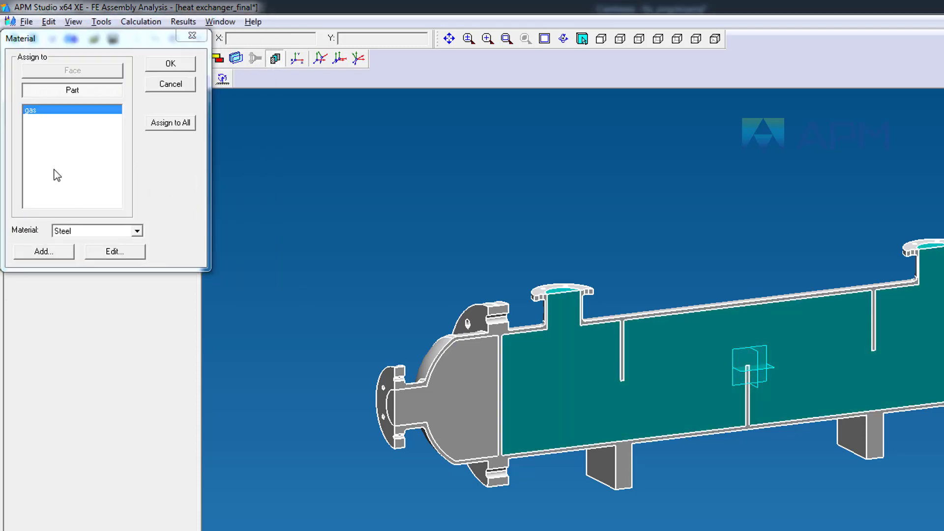
pyautogui.click(96, 232)
pyautogui.click(98, 240)
pyautogui.click(170, 64)
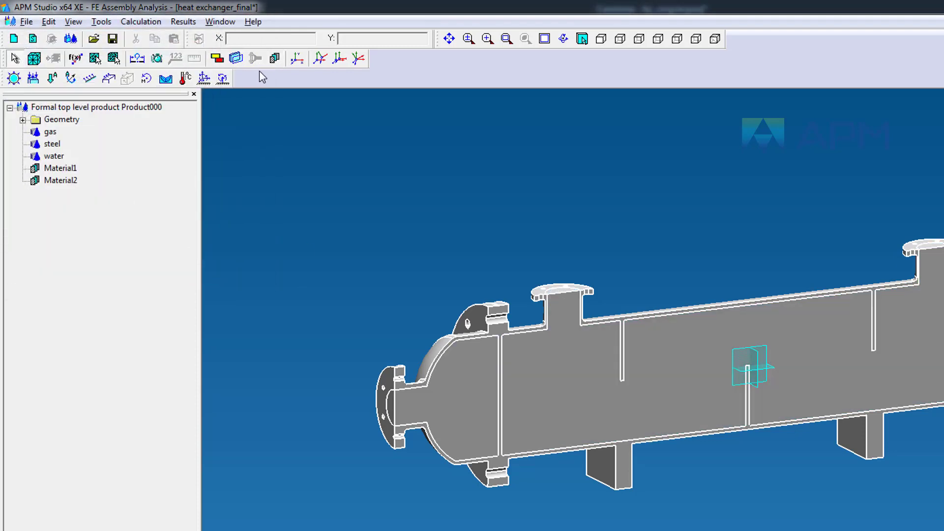
# Step: Add a new material named Water and assign it to the water part
pyautogui.click(275, 60)
pyautogui.click(65, 252)
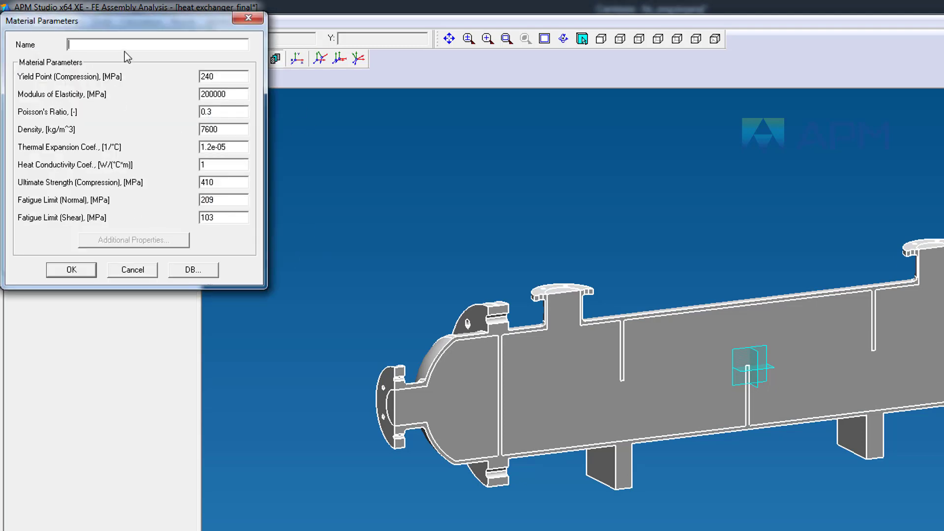
pyautogui.write('Water')
pyautogui.press('Return')
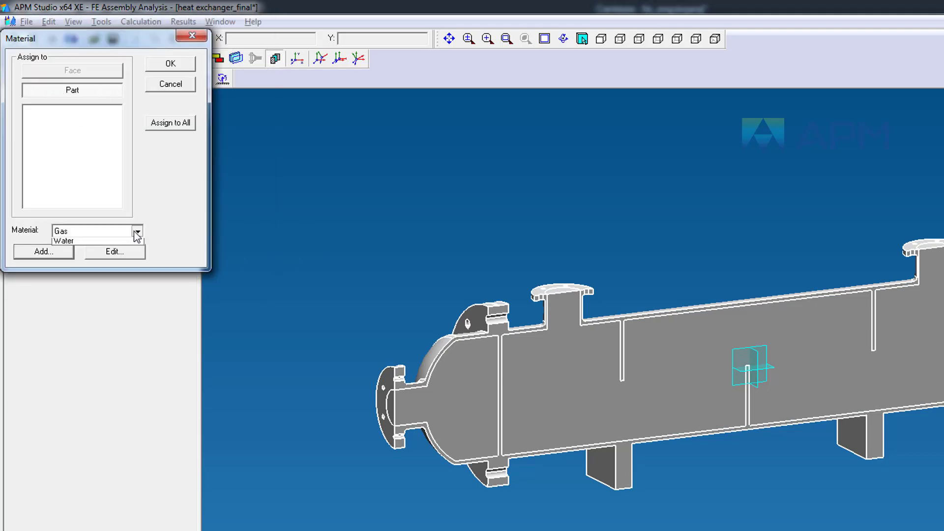
pyautogui.click(137, 231)
pyautogui.click(64, 259)
pyautogui.click(499, 372)
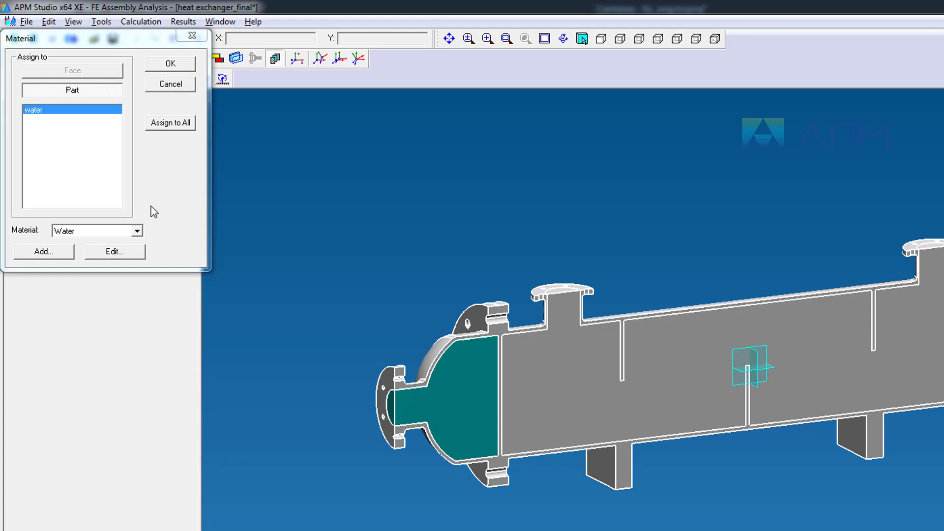
pyautogui.click(190, 66)
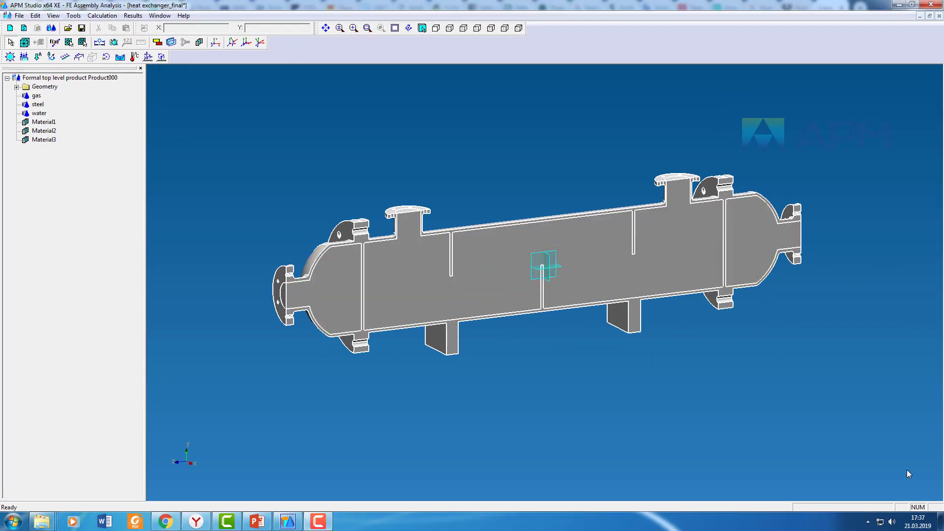
# Step: Hide the gas, water and steel parts in turn to inspect the inner geometry
pyautogui.click(37, 94)
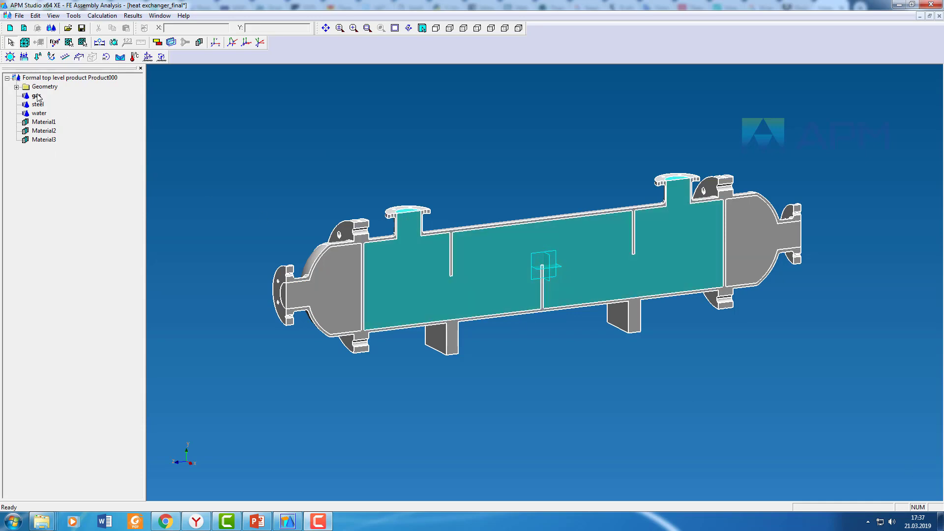
pyautogui.rightClick(36, 94)
pyautogui.click(55, 114)
pyautogui.click(33, 112)
pyautogui.rightClick(33, 112)
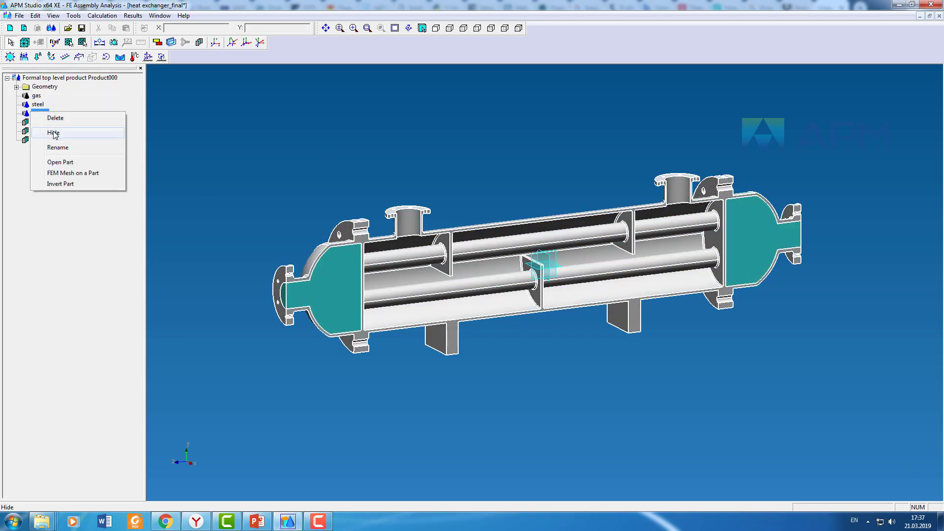
pyautogui.click(54, 133)
pyautogui.moveTo(616, 303); pyautogui.dragTo(557, 338, button='middle')
pyautogui.rightClick(38, 103)
pyautogui.click(55, 124)
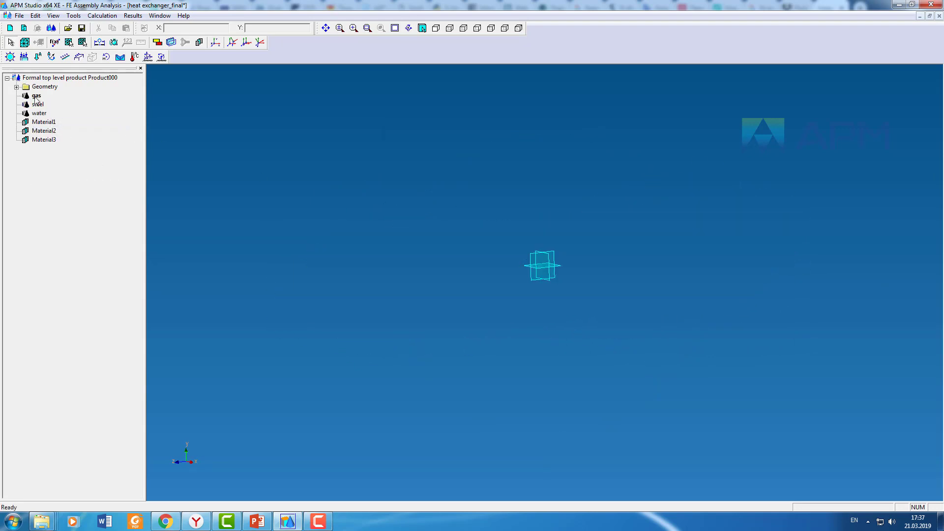
# Step: Show and hide the gas and water parts to inspect each fluid region, then show all parts again
pyautogui.rightClick(36, 95)
pyautogui.click(57, 116)
pyautogui.moveTo(469, 301); pyautogui.dragTo(513, 273, button='middle')
pyautogui.rightClick(36, 95)
pyautogui.click(54, 118)
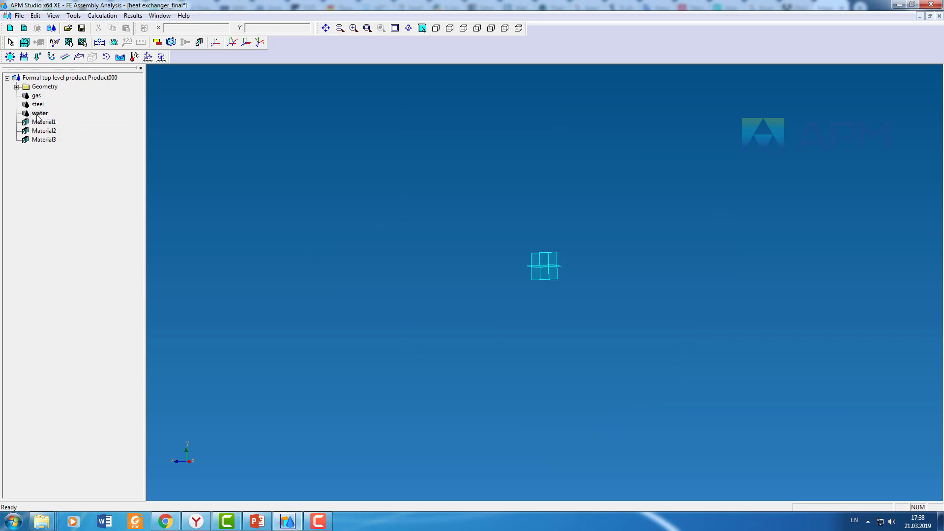
pyautogui.rightClick(36, 112)
pyautogui.click(57, 135)
pyautogui.moveTo(538, 323); pyautogui.dragTo(500, 313, button='middle')
pyautogui.rightClick(32, 96)
pyautogui.click(52, 118)
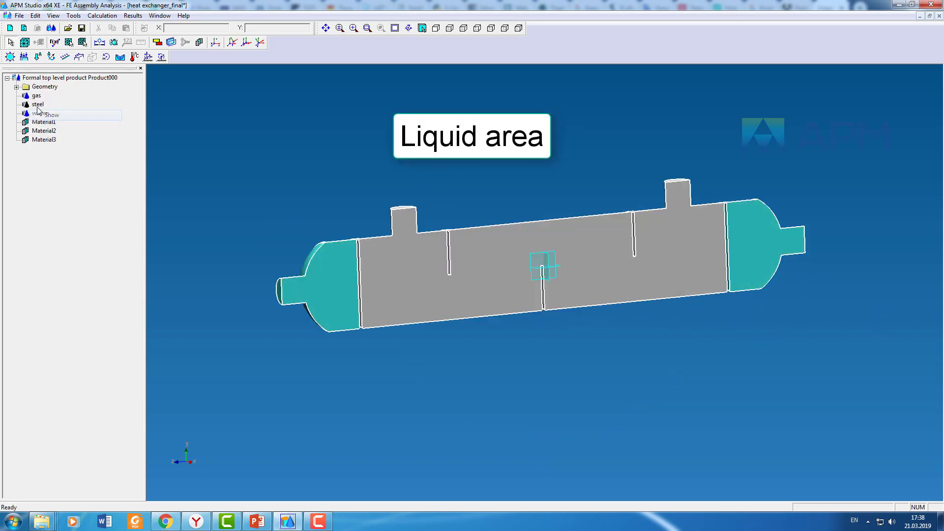
pyautogui.rightClick(35, 104)
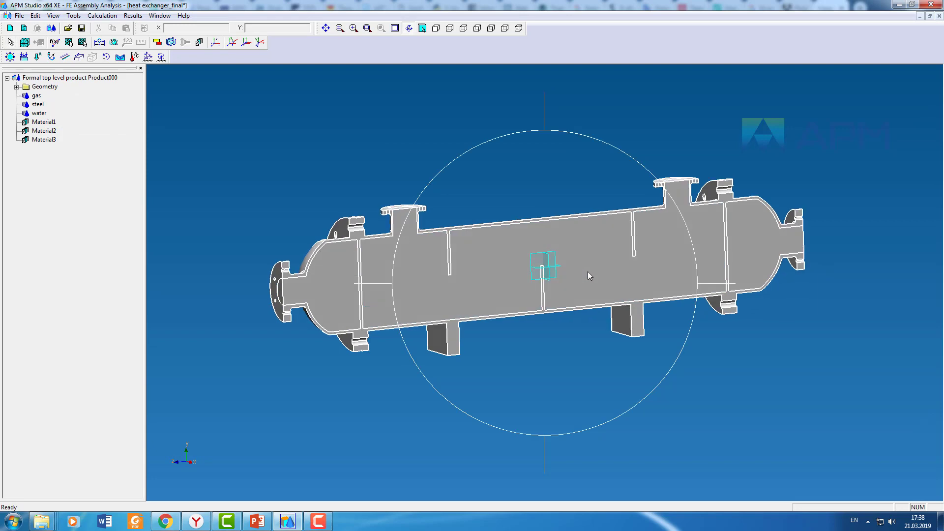
pyautogui.moveTo(588, 273); pyautogui.dragTo(821, 345, button='middle')
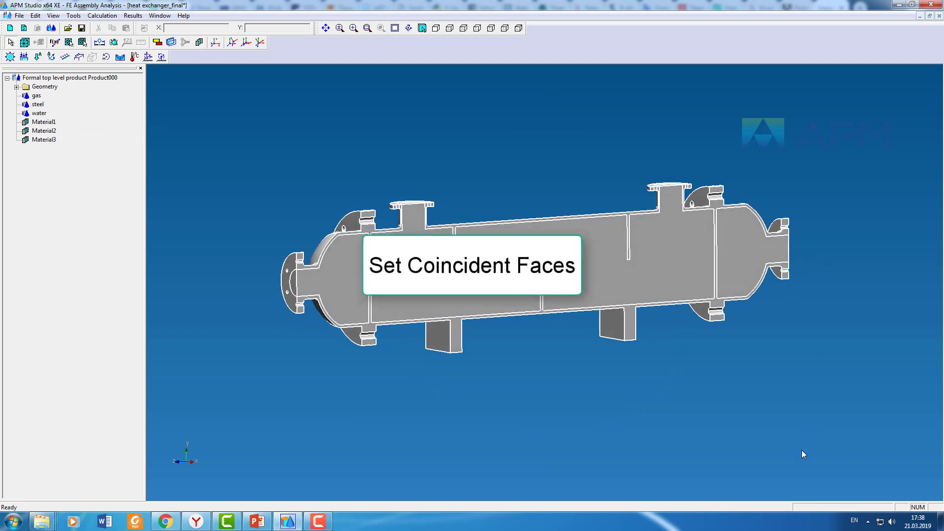
# Step: Run automatic detection of coincident faces with the Coincident mesh contact type
pyautogui.click(158, 42)
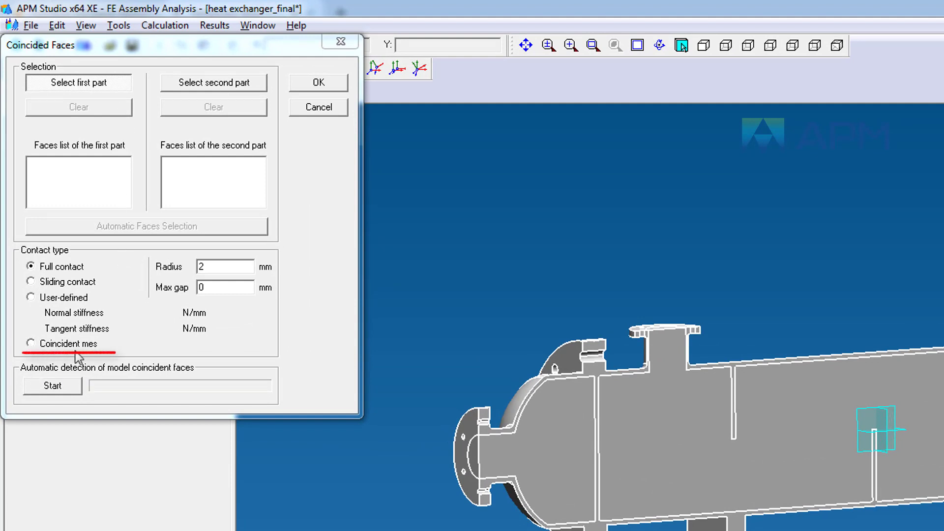
pyautogui.click(30, 343)
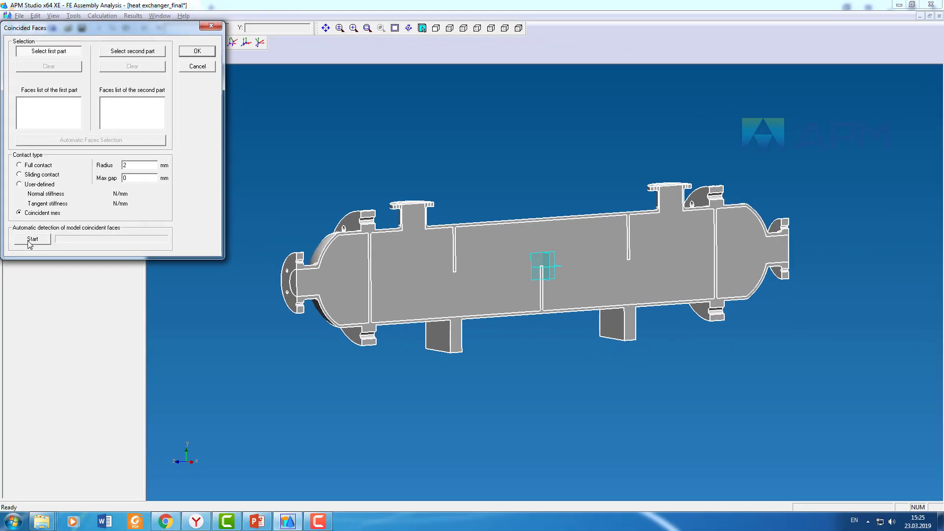
pyautogui.click(32, 239)
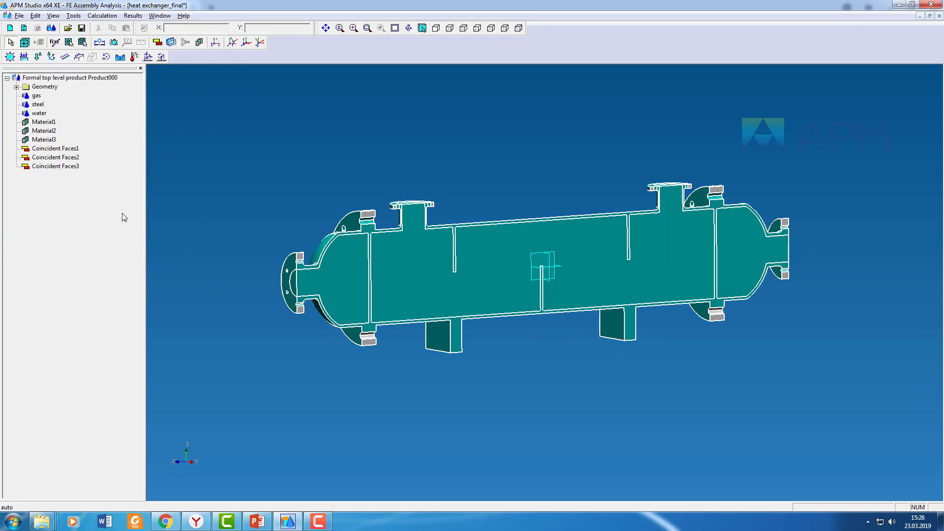
# Step: Inspect each of the three coincident face sets on the model
pyautogui.click(57, 148)
pyautogui.click(54, 158)
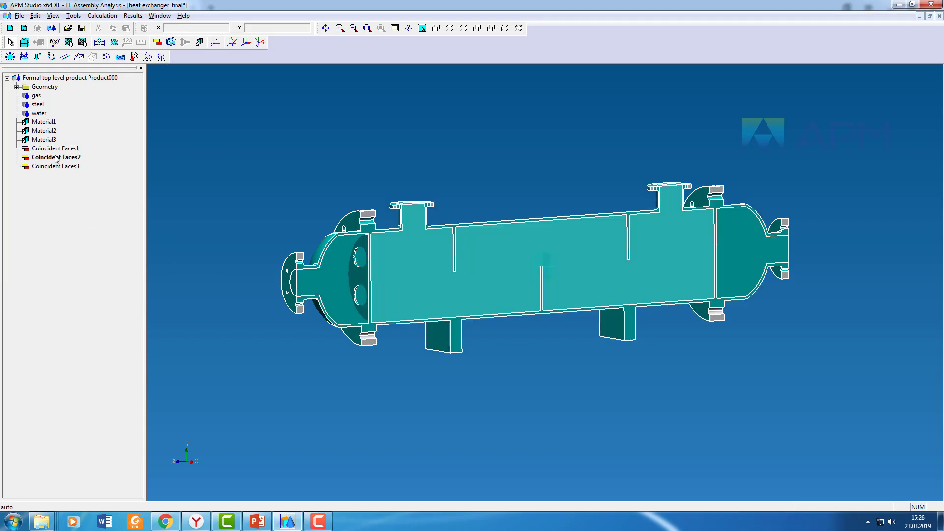
pyautogui.click(63, 167)
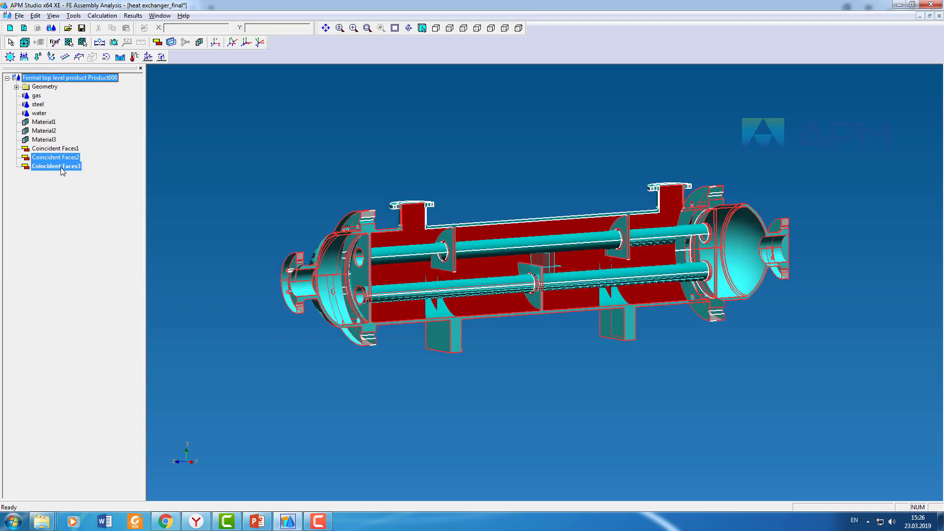
pyautogui.click(214, 317)
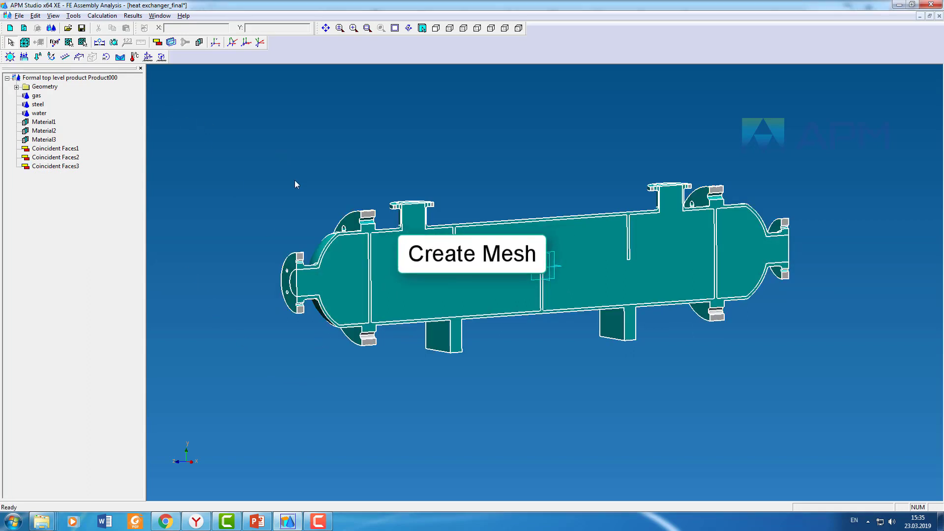
# Step: Generate a 4-noded tetrahedron solid mesh with maximum element side 10 and rarefaction ratio 1
pyautogui.click(24, 43)
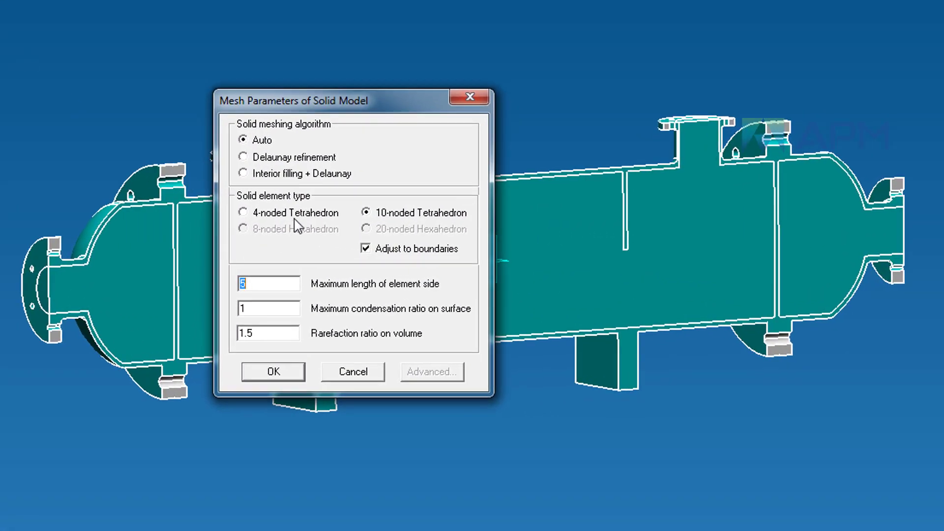
pyautogui.click(243, 213)
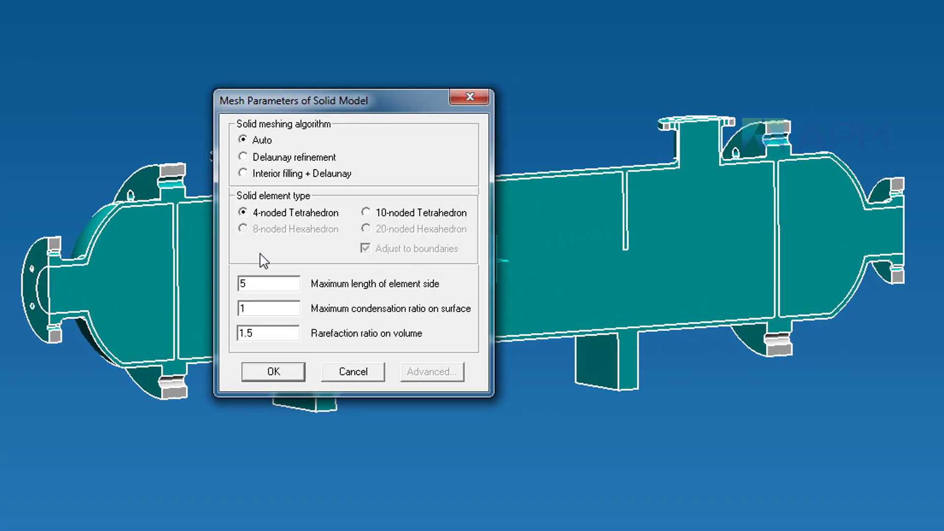
pyautogui.click(260, 284)
pyautogui.write('10')
pyautogui.press('Tab')
pyautogui.press('Tab')
pyautogui.write('1')
pyautogui.click(294, 375)
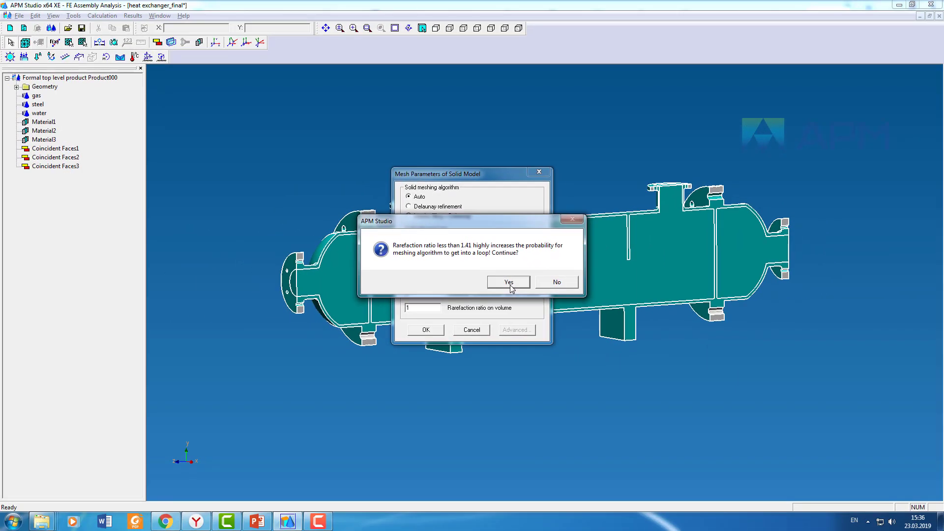
pyautogui.click(510, 283)
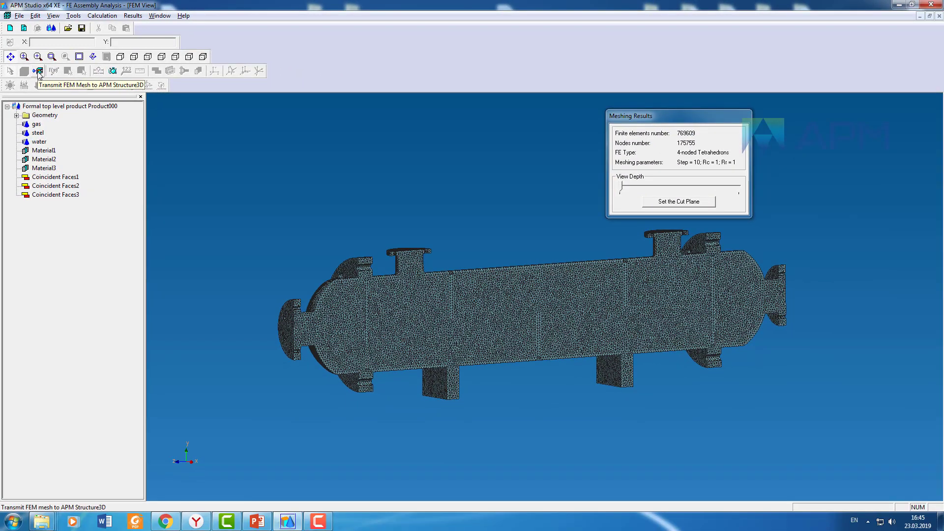
# Step: Transmit the FEM mesh to APM Structure3D
pyautogui.click(38, 74)
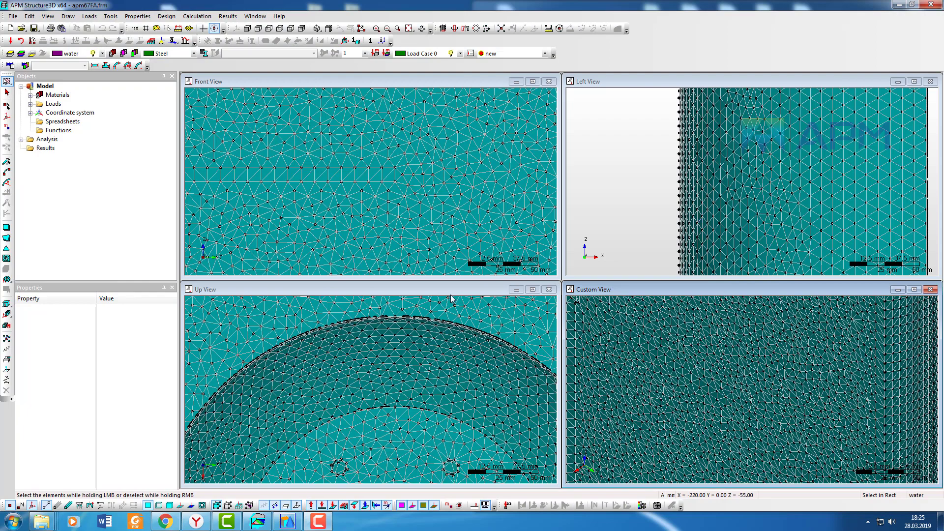
pyautogui.doubleClick(447, 291)
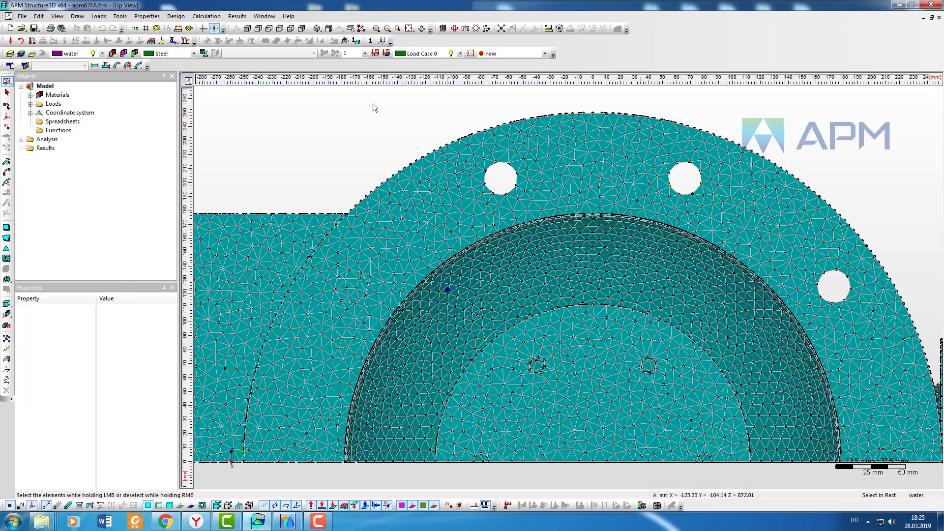
pyautogui.click(409, 28)
pyautogui.click(10, 506)
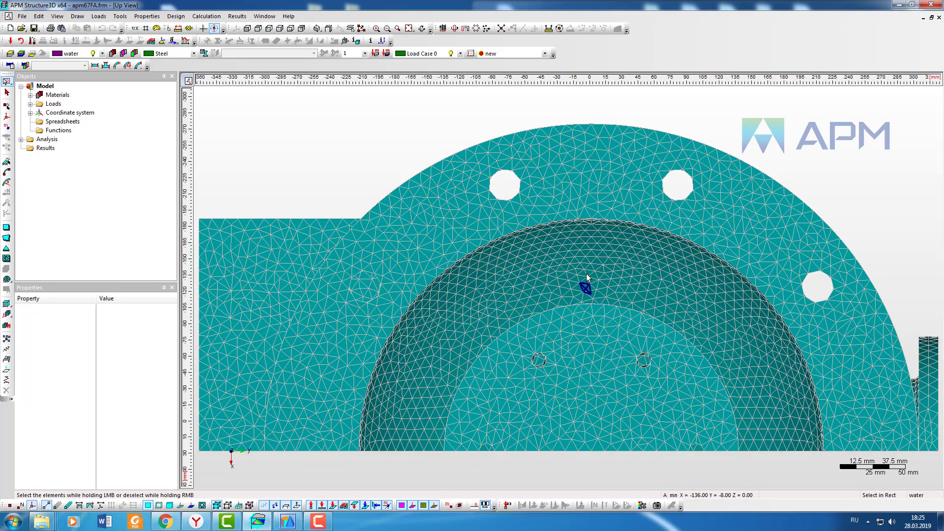
# Step: Hide the gas and water layers to view the internal steel tube bundle of the meshed heat exchanger
pyautogui.scroll(-1, 586, 274)
pyautogui.scroll(-1, 690, 297)
pyautogui.moveTo(691, 296); pyautogui.dragTo(838, 290, button='middle')
pyautogui.scroll(-3, 622, 270)
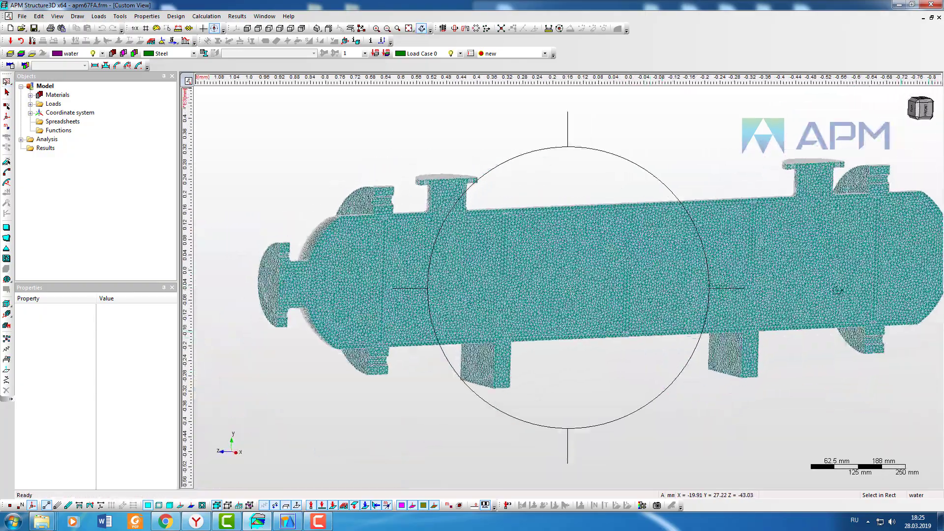
pyautogui.moveTo(665, 261); pyautogui.dragTo(611, 264, button='middle')
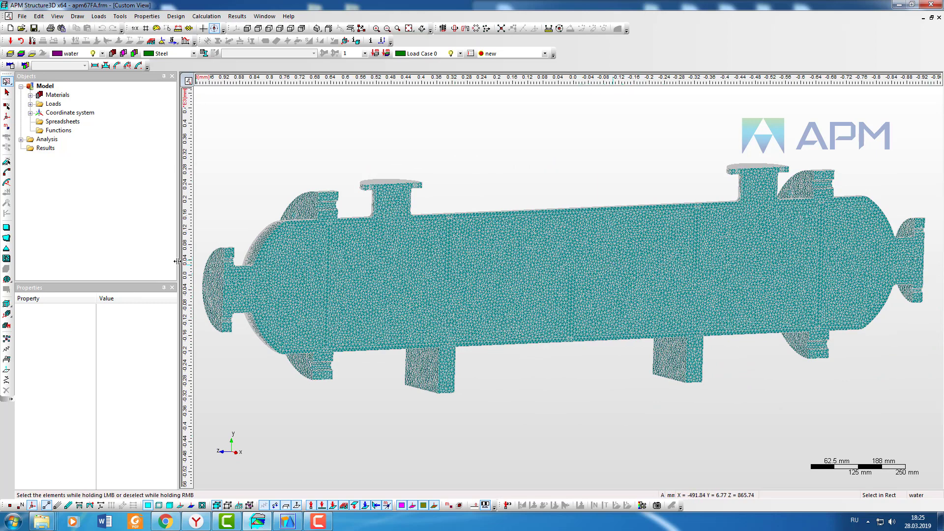
pyautogui.moveTo(177, 261); pyautogui.dragTo(148, 259)
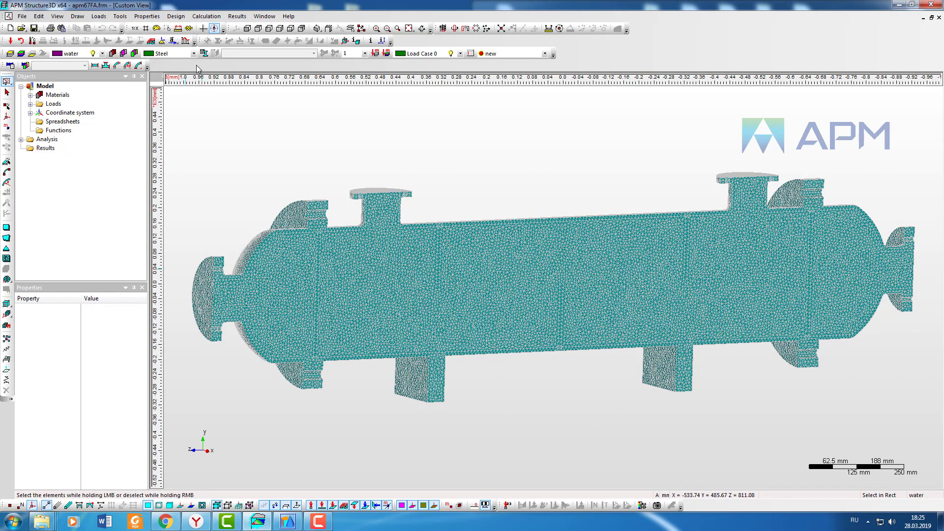
pyautogui.click(134, 53)
pyautogui.click(134, 54)
pyautogui.click(102, 53)
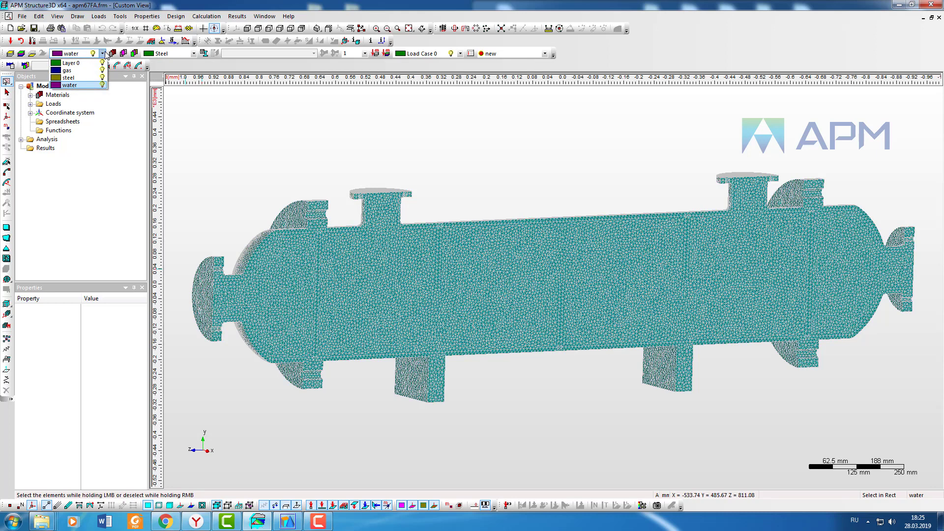
pyautogui.click(105, 54)
pyautogui.click(102, 54)
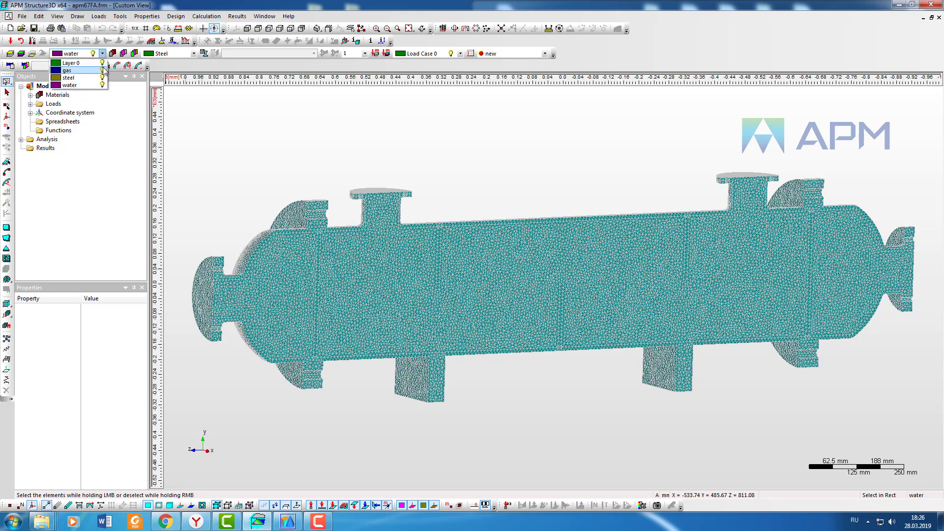
pyautogui.click(103, 70)
pyautogui.click(102, 85)
pyautogui.click(512, 145)
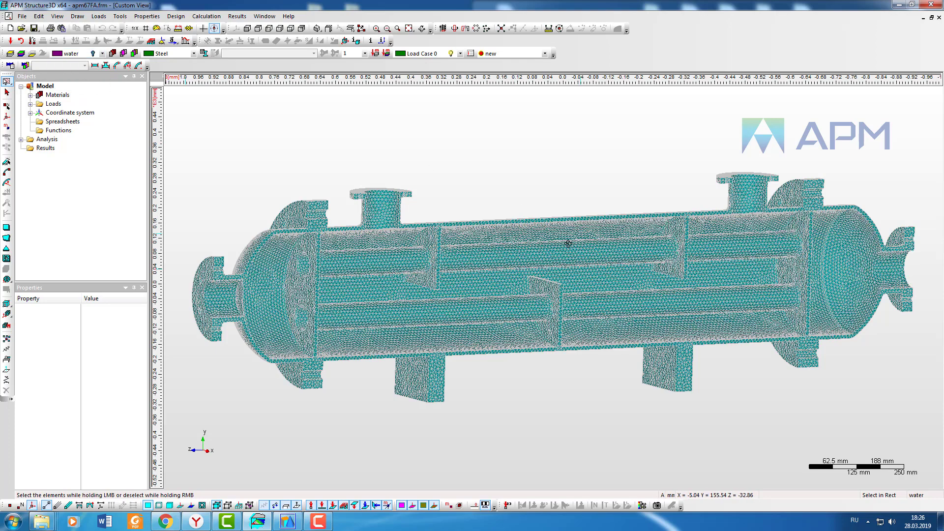
# Step: Make the water layer visible again
pyautogui.moveTo(567, 241); pyautogui.dragTo(565, 249, button='middle')
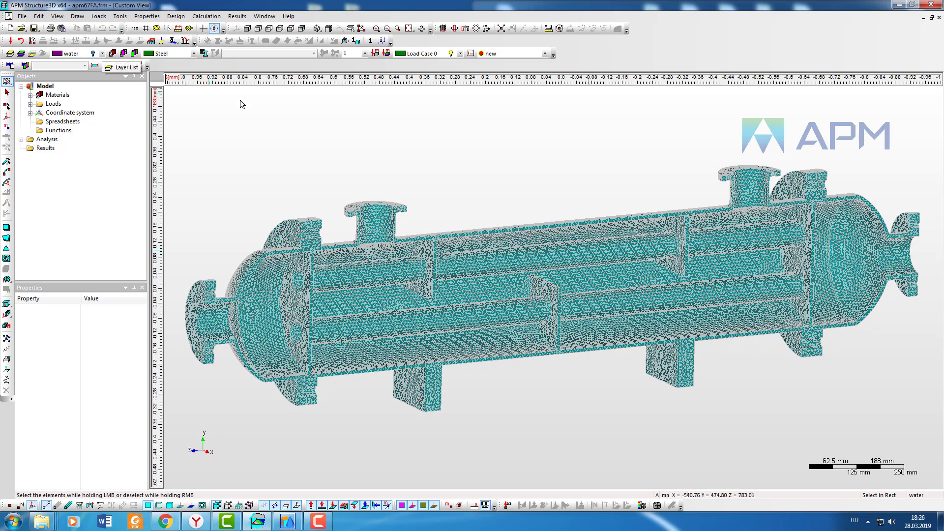
pyautogui.click(102, 53)
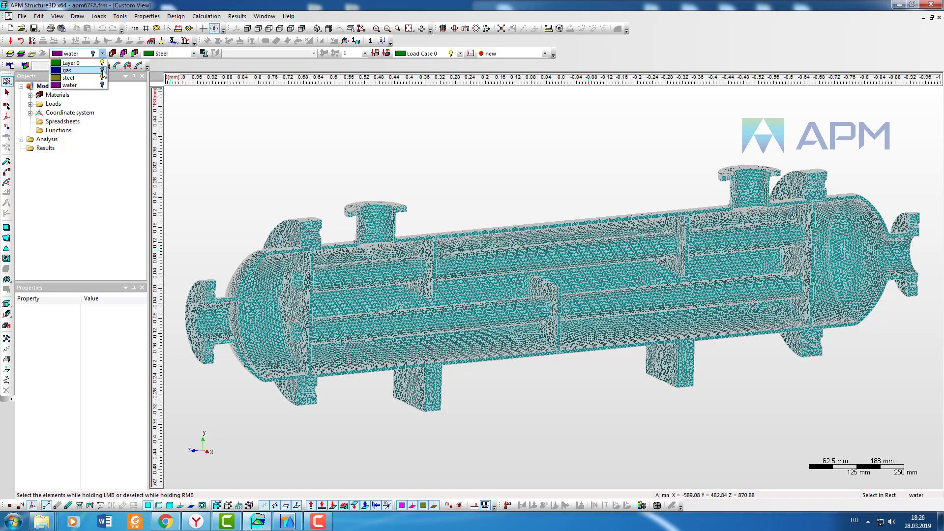
pyautogui.click(103, 85)
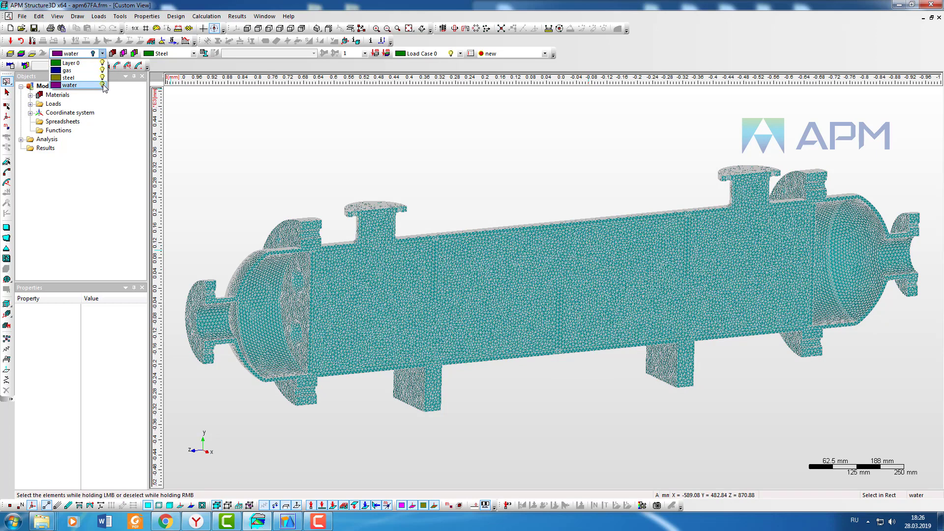
pyautogui.click(294, 143)
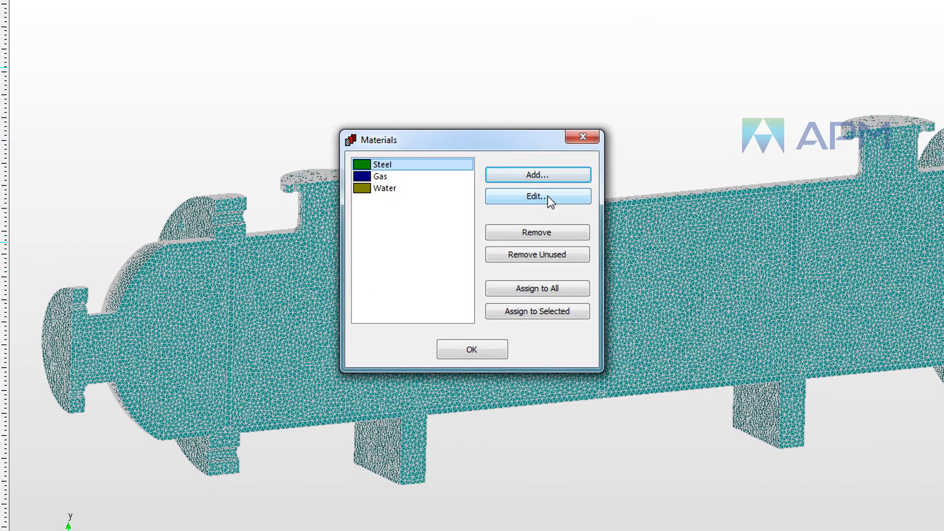
# Step: Add the Flow property group to Steel with specific heat 462 J/(kg*K) and thermal conductivity 55 W/(m*K)
pyautogui.click(522, 218)
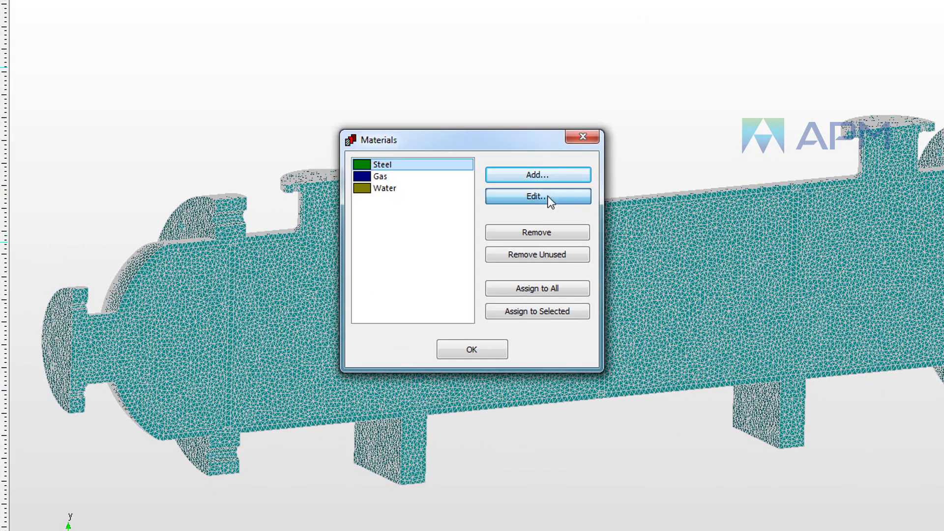
pyautogui.click(501, 276)
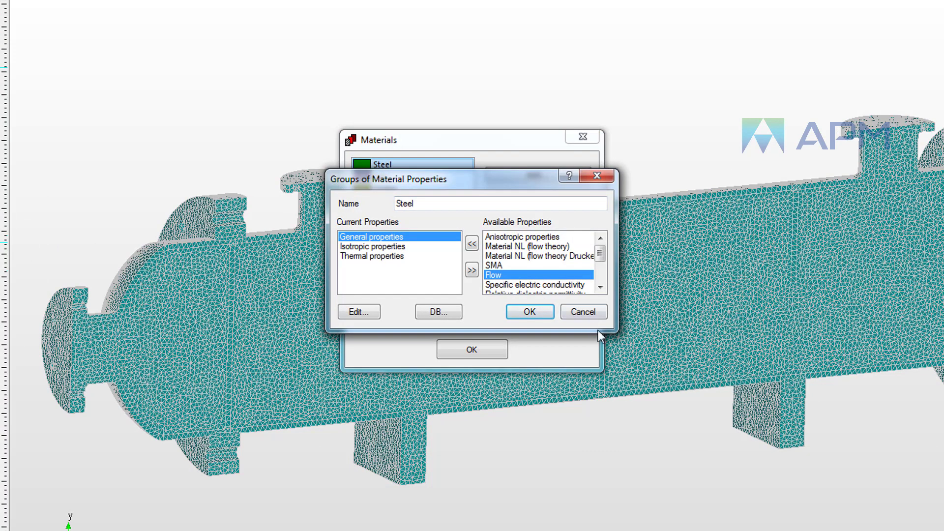
pyautogui.click(472, 243)
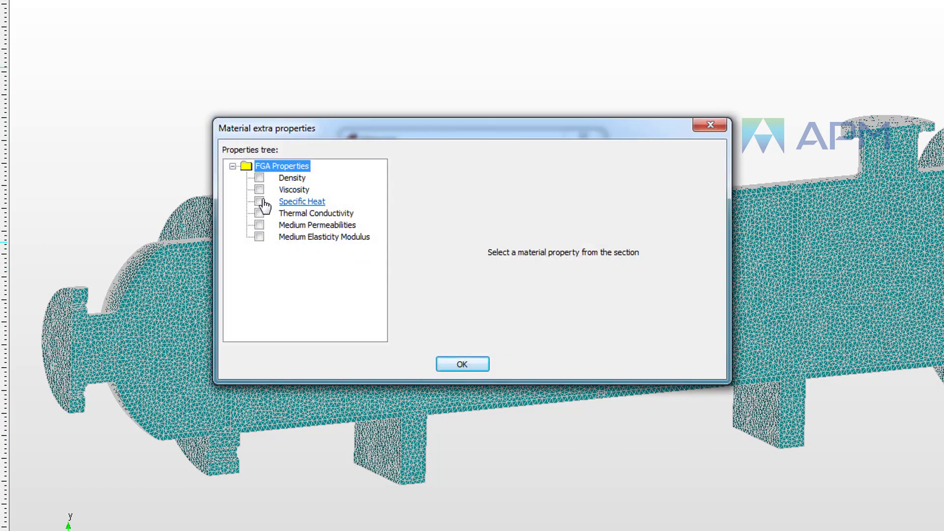
pyautogui.click(289, 203)
pyautogui.click(259, 201)
pyautogui.click(531, 178)
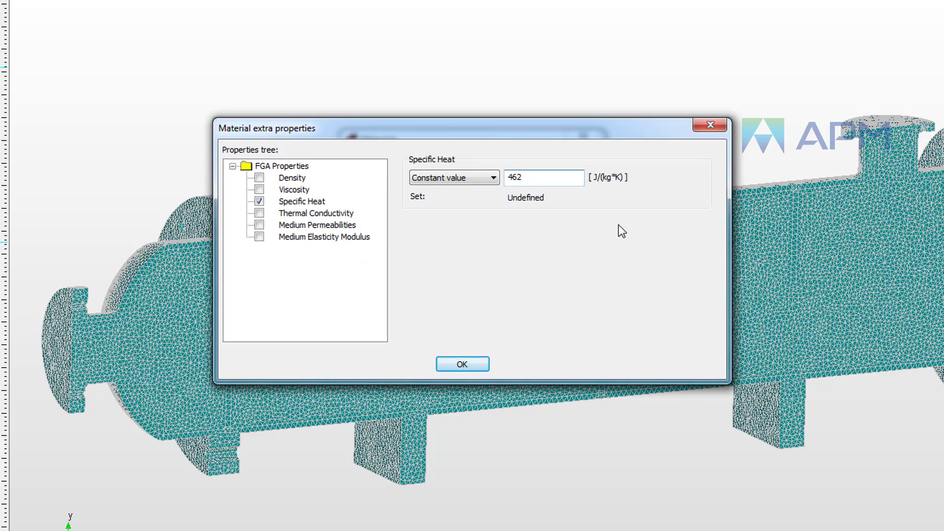
pyautogui.click(259, 213)
pyautogui.click(540, 177)
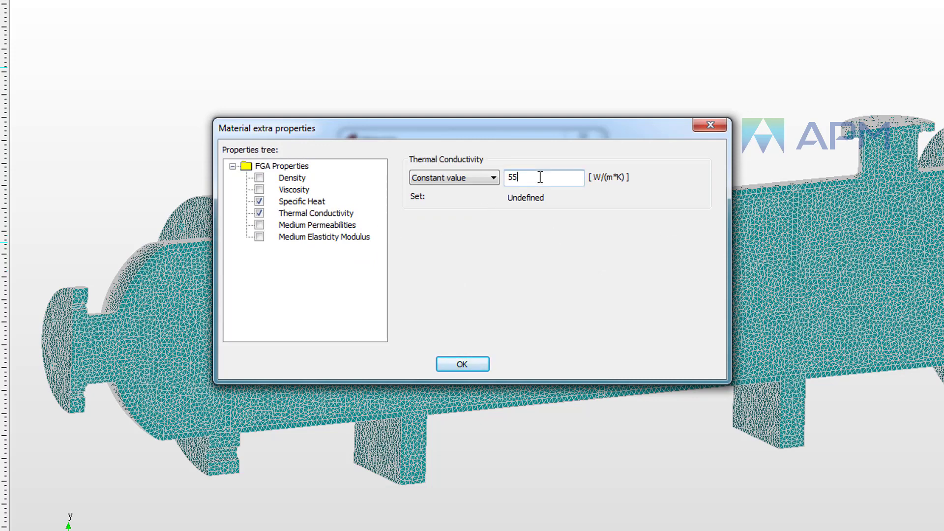
pyautogui.click(461, 364)
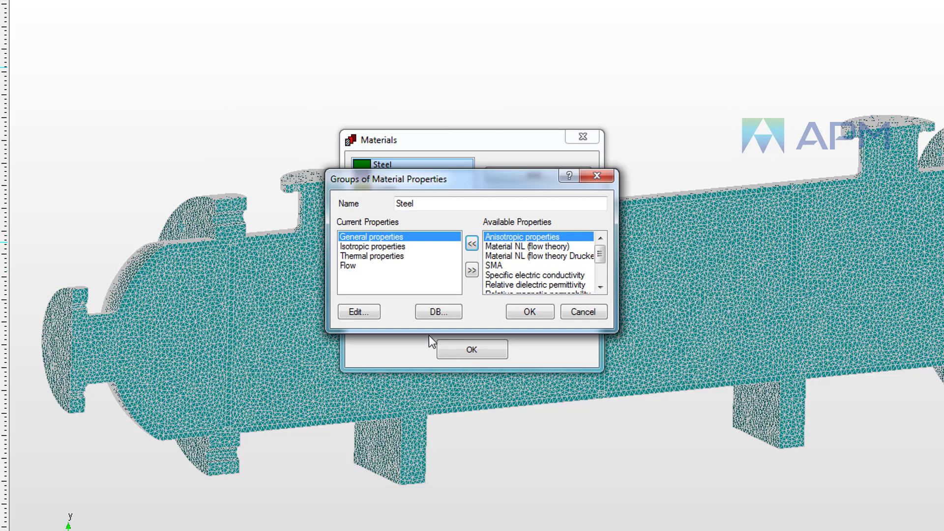
pyautogui.click(529, 311)
# Step: Set the Gas material's isotropic Young's modulus and Poisson's ratio to 0
pyautogui.click(380, 177)
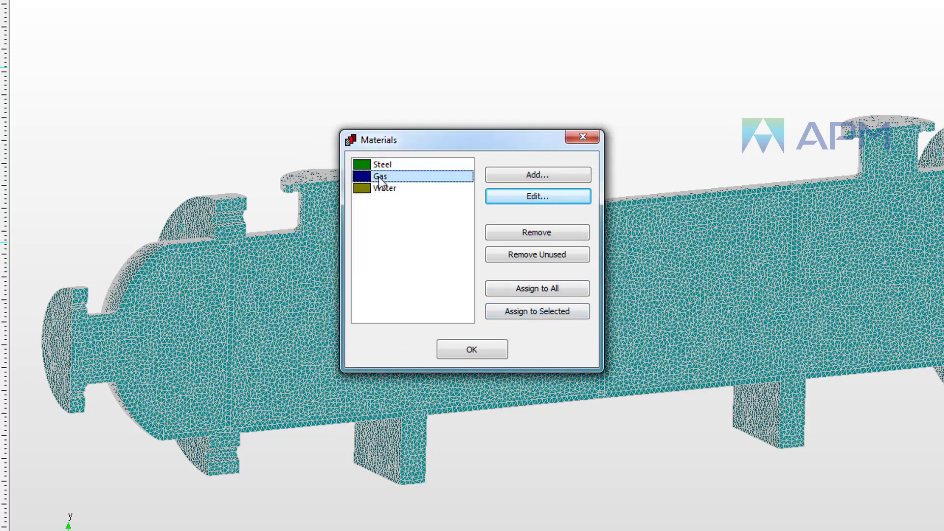
pyautogui.click(544, 197)
pyautogui.doubleClick(377, 249)
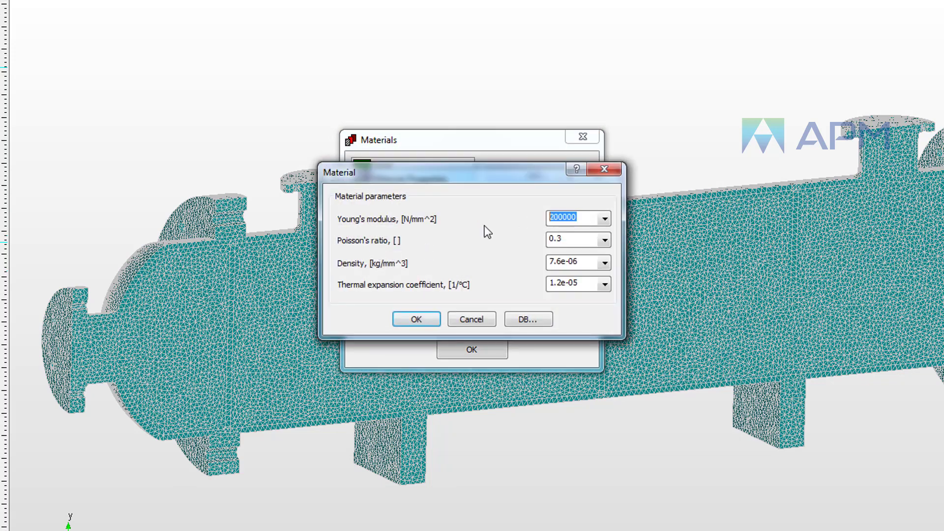
pyautogui.write('00')
pyautogui.click(422, 319)
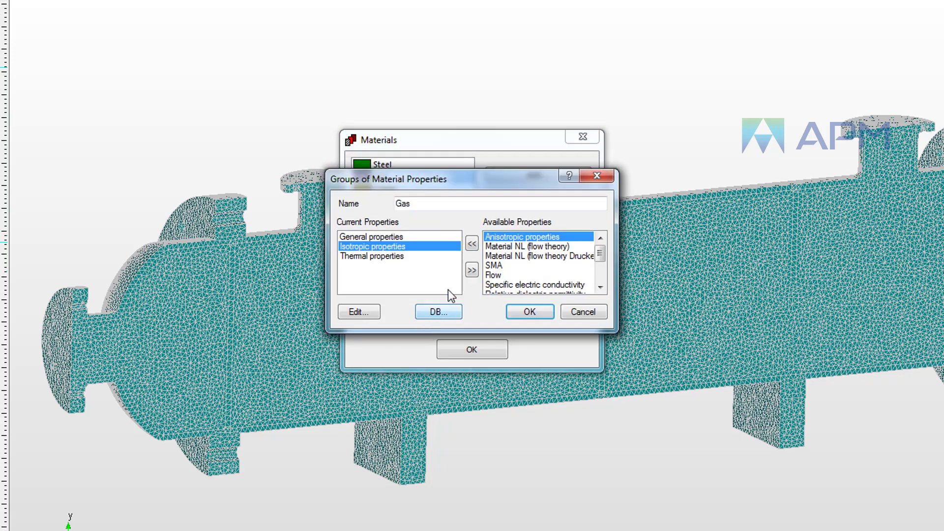
# Step: Add the Flow group to Gas with density 1.3 kg/m^3, viscosity, specific heat 1004.4 J/(kg*K) and thermal conductivity 0.0261 W/(m*K)
pyautogui.doubleClick(502, 276)
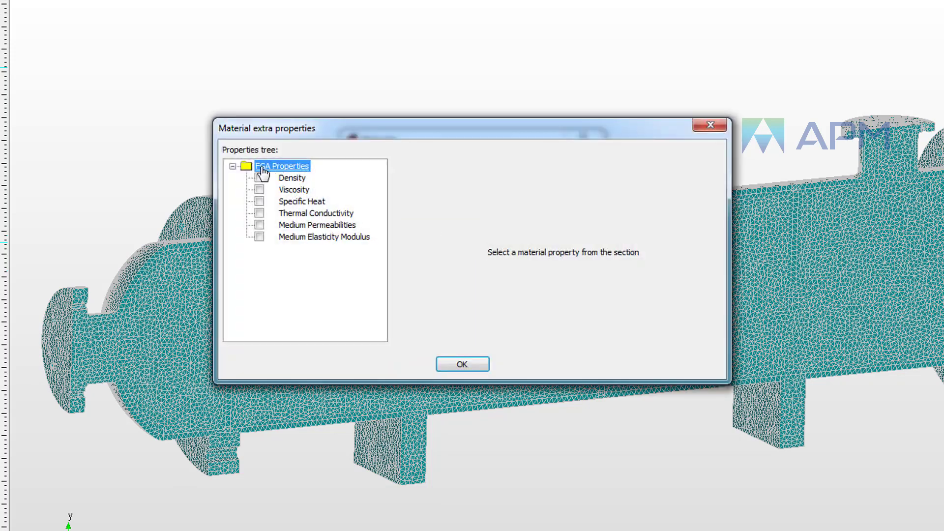
pyautogui.click(259, 177)
pyautogui.click(535, 181)
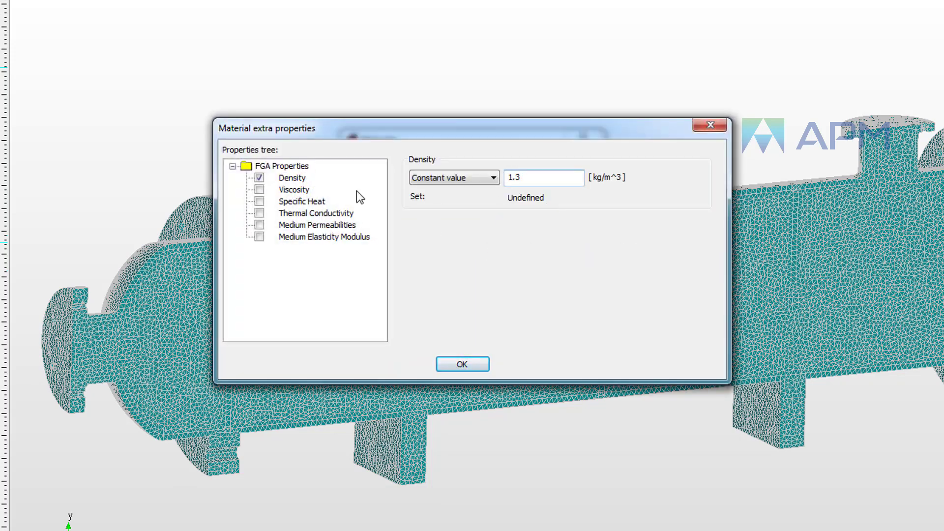
pyautogui.click(259, 189)
pyautogui.click(549, 179)
pyautogui.click(259, 201)
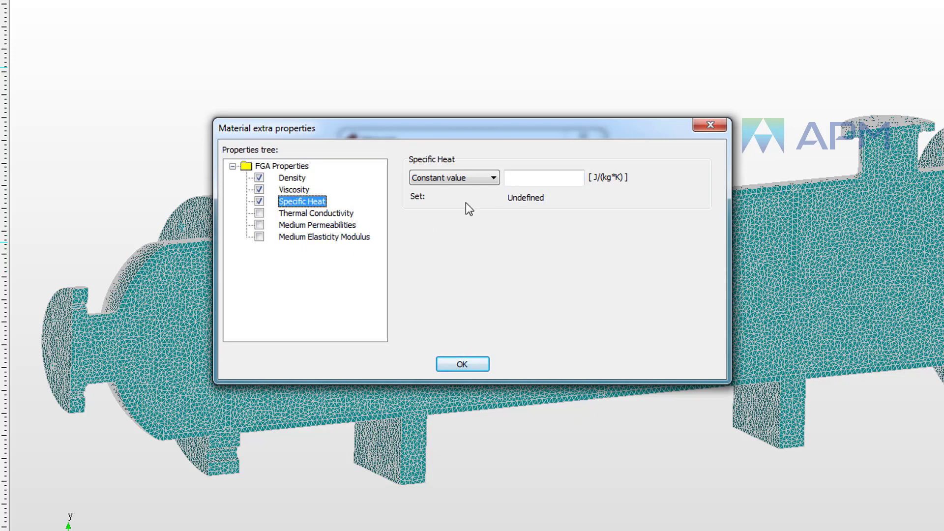
pyautogui.click(259, 213)
pyautogui.click(540, 182)
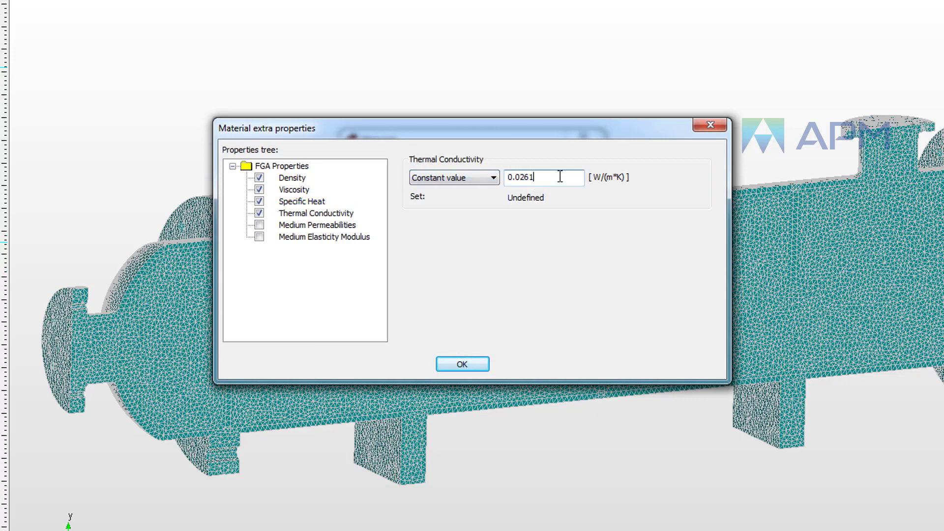
pyautogui.click(455, 364)
pyautogui.click(526, 312)
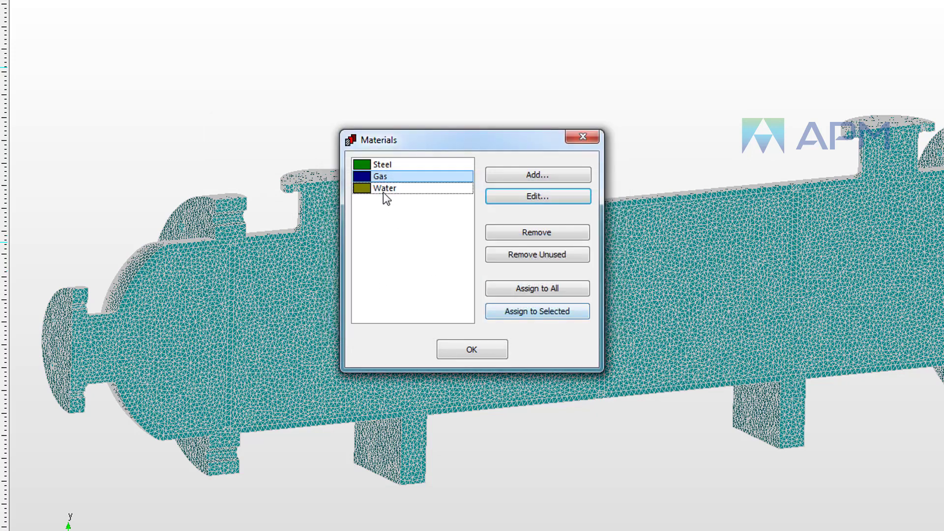
# Step: Set the Water material's isotropic Young's modulus and Poisson's ratio to 0
pyautogui.click(384, 188)
pyautogui.click(544, 201)
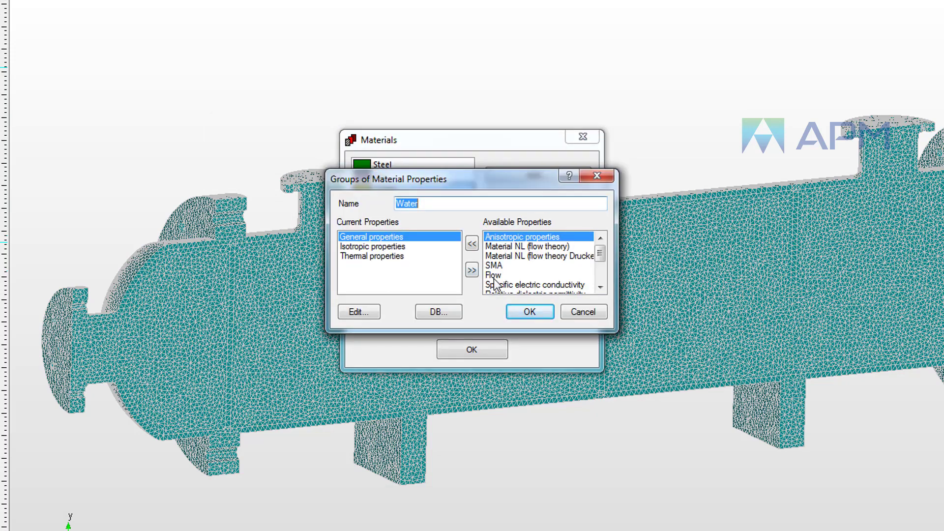
pyautogui.doubleClick(366, 248)
pyautogui.moveTo(593, 215); pyautogui.dragTo(456, 221)
pyautogui.write('0')
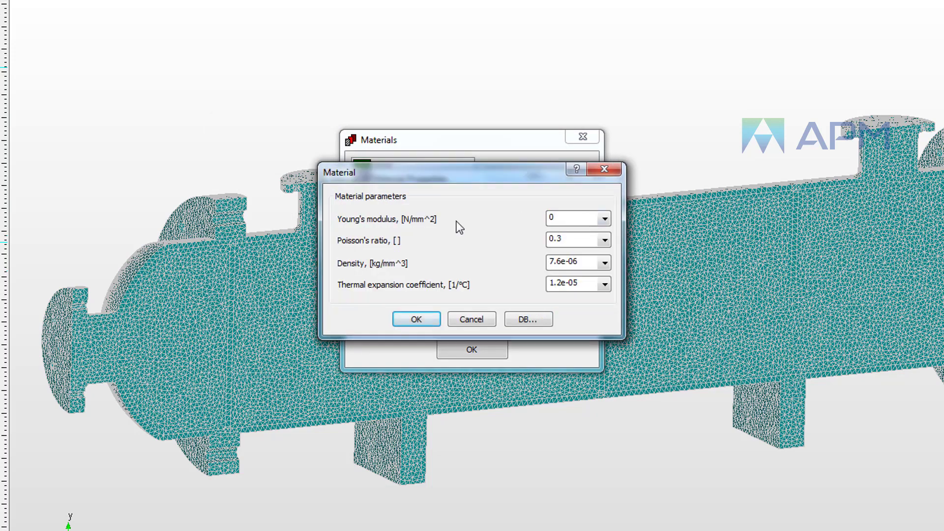
pyautogui.moveTo(588, 239); pyautogui.dragTo(518, 243)
pyautogui.write('0')
pyautogui.click(419, 319)
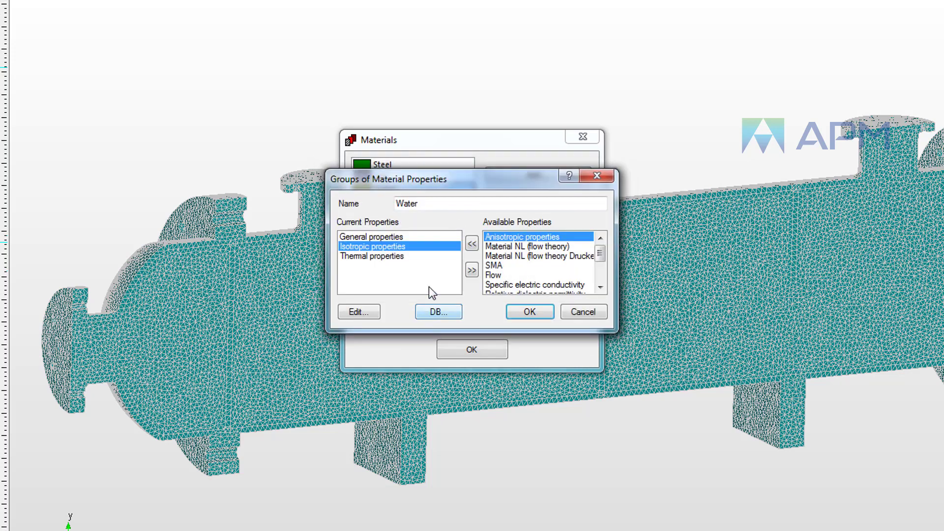
# Step: Add the Flow group to Water with density, viscosity, specific heat 4181.7 J/(kg*K) and thermal conductivity 0.6069 W/(m*K)
pyautogui.click(497, 276)
pyautogui.click(471, 243)
pyautogui.click(259, 177)
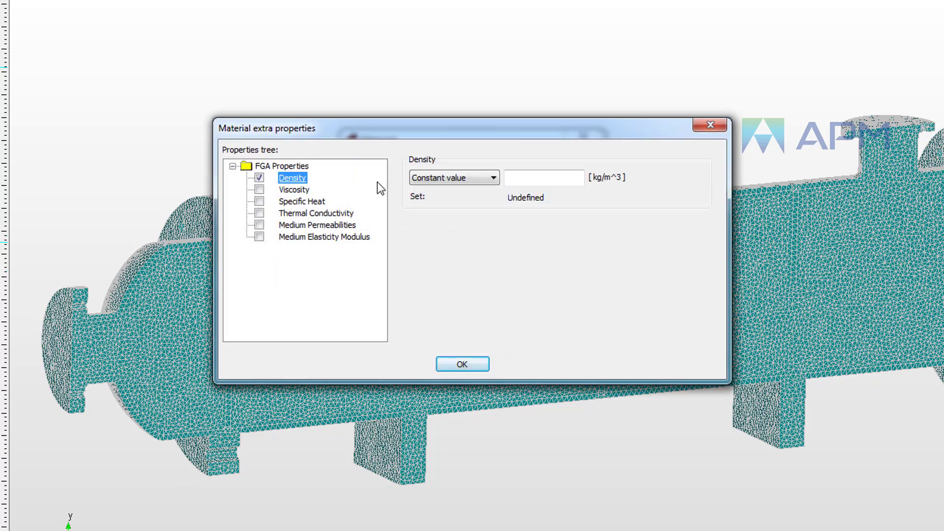
pyautogui.click(520, 179)
pyautogui.click(259, 190)
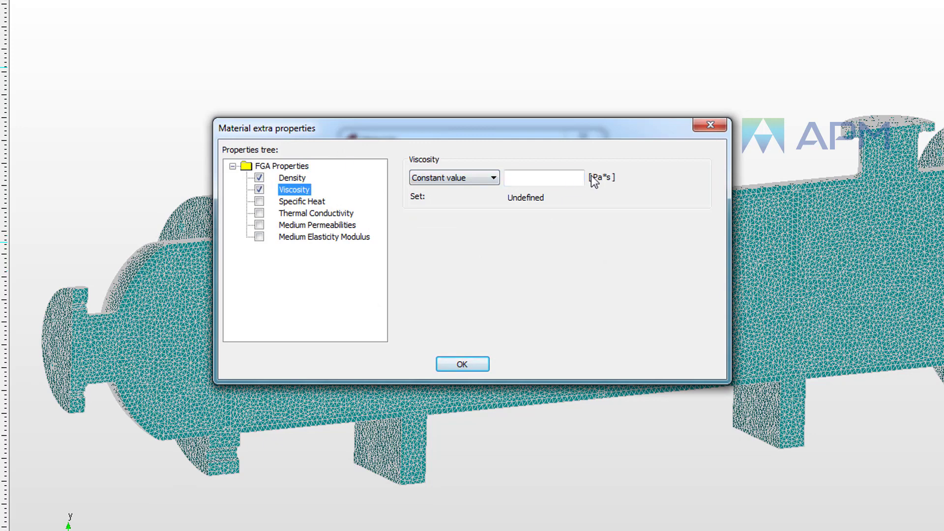
pyautogui.click(554, 177)
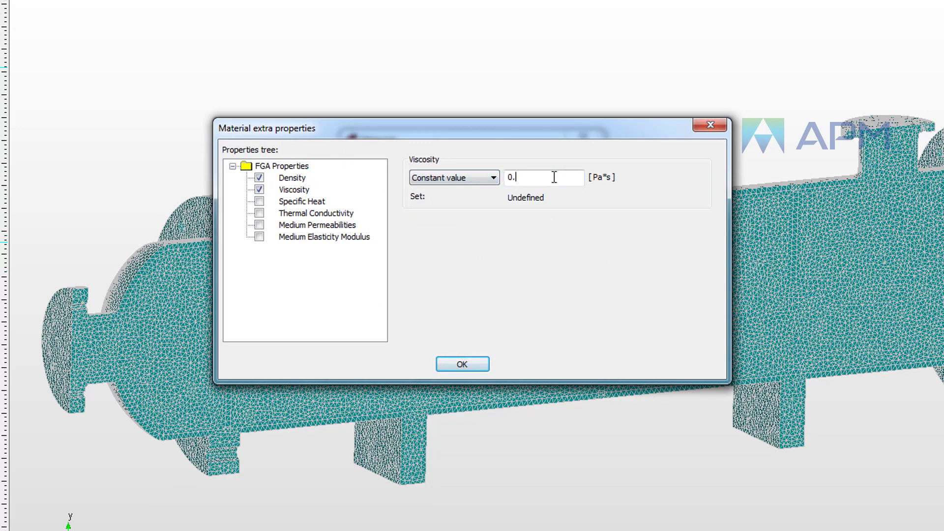
pyautogui.click(259, 201)
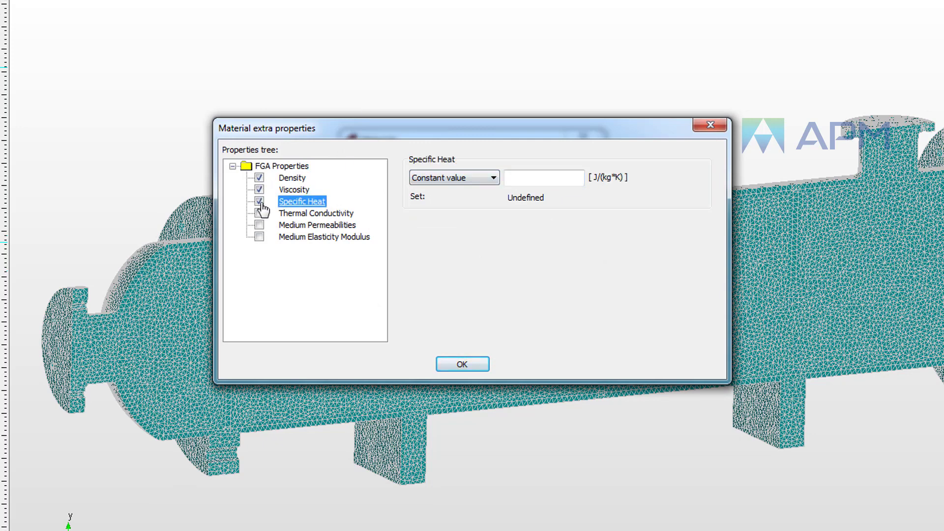
pyautogui.click(560, 177)
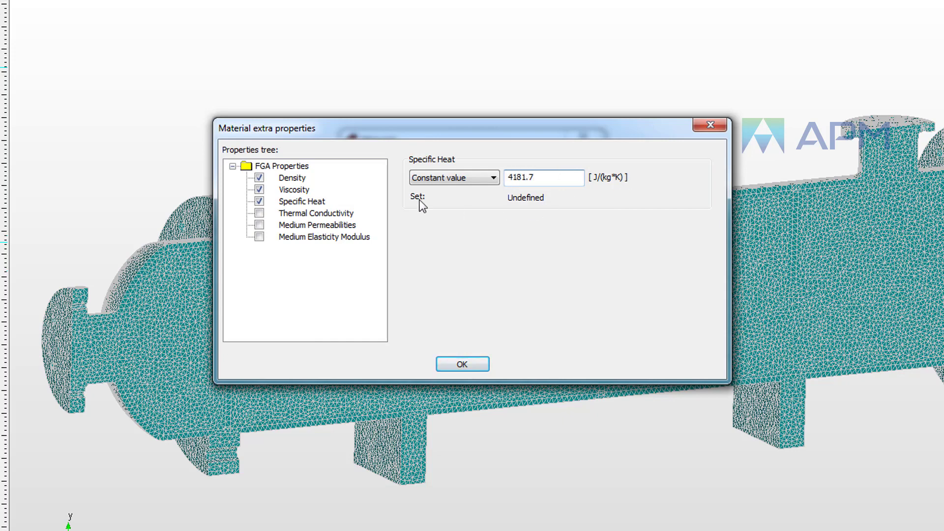
pyautogui.click(259, 213)
pyautogui.click(547, 176)
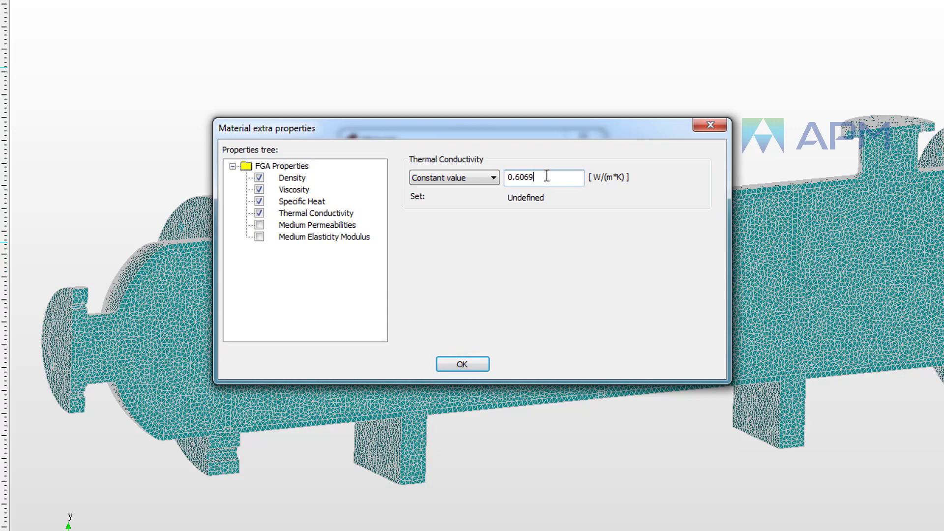
pyautogui.click(462, 363)
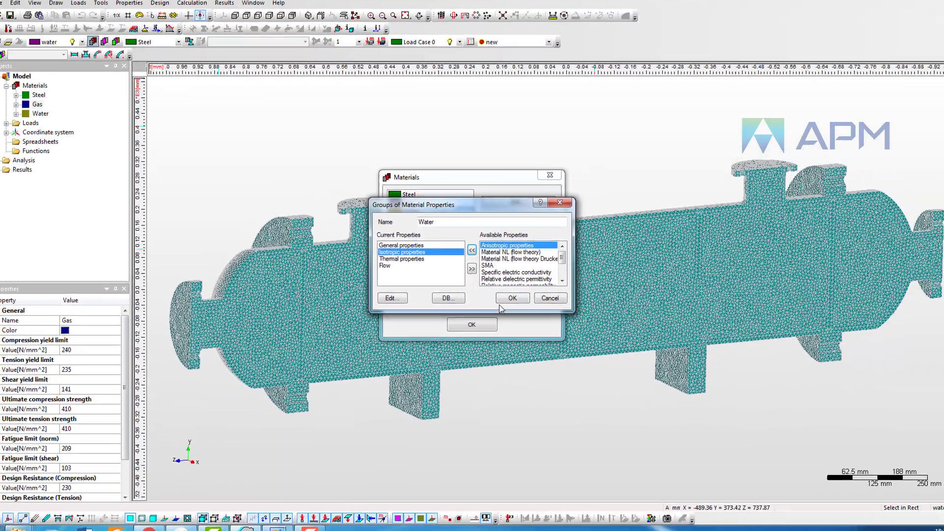
# Step: Confirm the Water material's property groups and close the Materials dialog
pyautogui.click(530, 310)
pyautogui.click(480, 345)
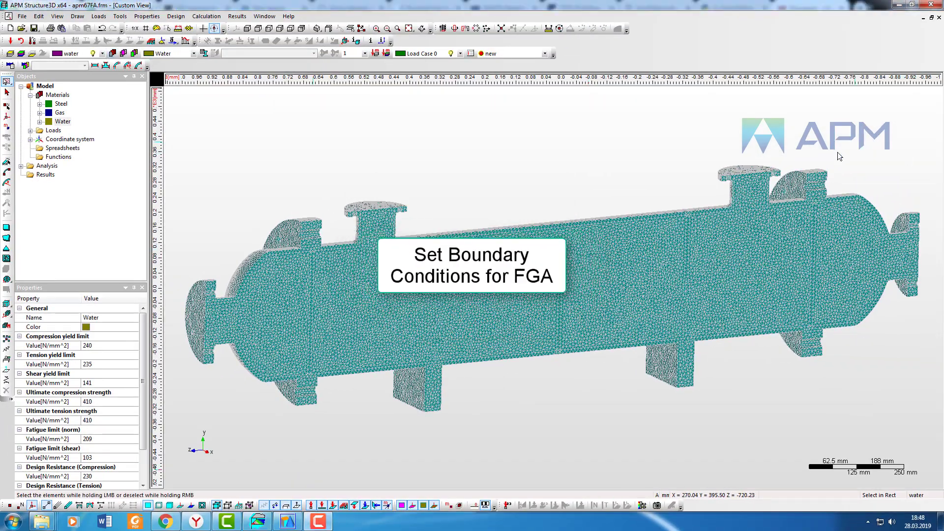
# Step: Hide the gas and steel layers so only the water domain is displayed
pyautogui.click(269, 28)
pyautogui.click(247, 28)
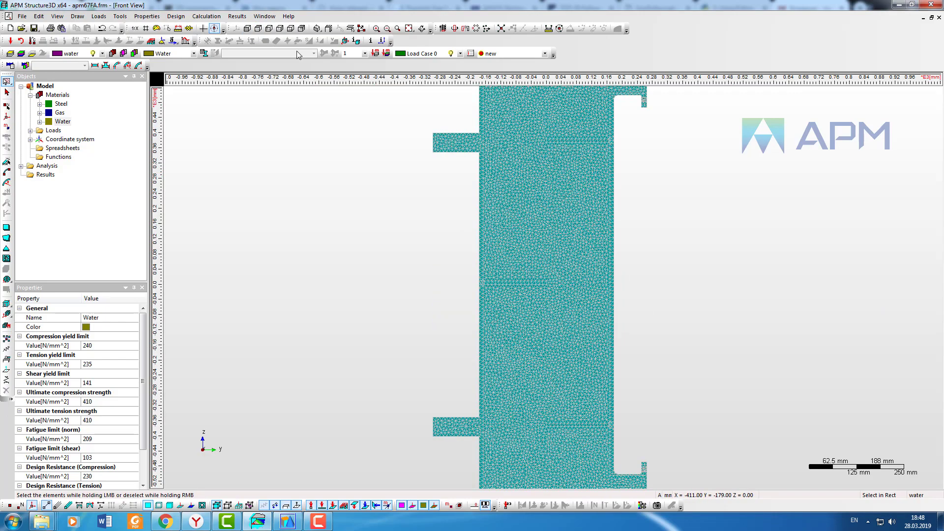
pyautogui.moveTo(867, 363); pyautogui.dragTo(612, 99)
pyautogui.scroll(-3, 654, 268)
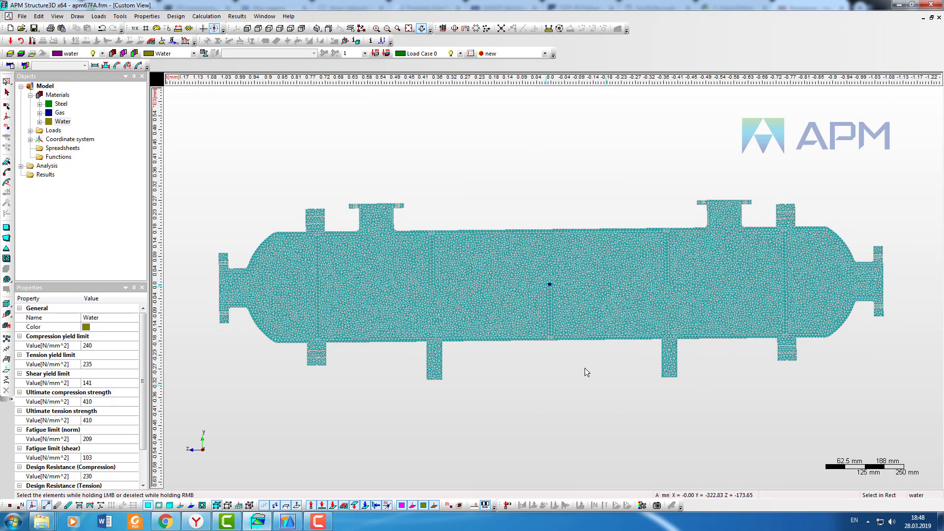
pyautogui.press('Escape')
pyautogui.click(102, 53)
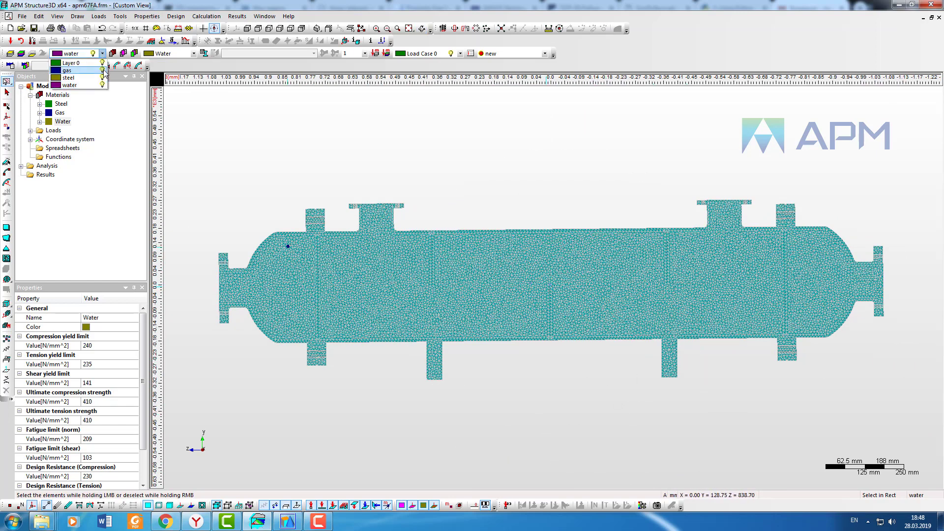
pyautogui.click(103, 70)
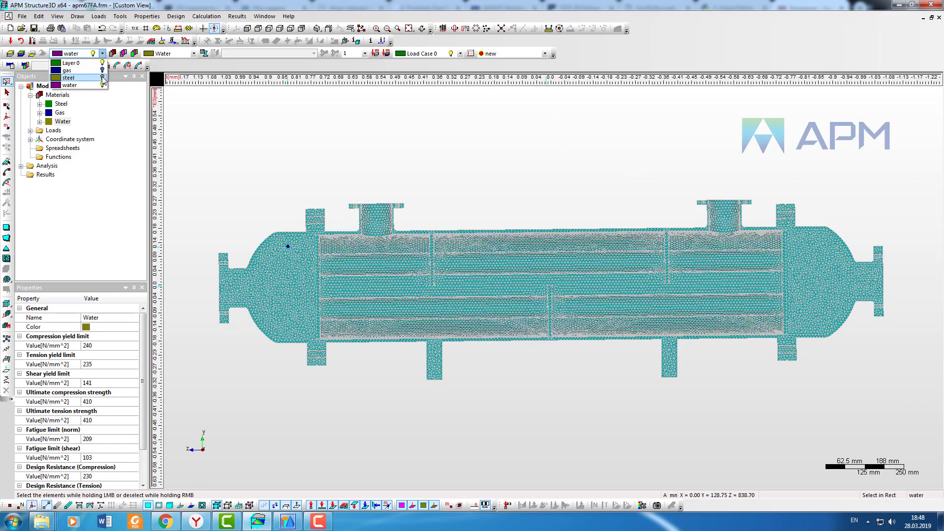
pyautogui.click(103, 76)
# Step: Add a Flowrate boundary condition under FGA BC/IC and rename it Inlet Water Flow
pyautogui.click(261, 130)
pyautogui.click(16, 506)
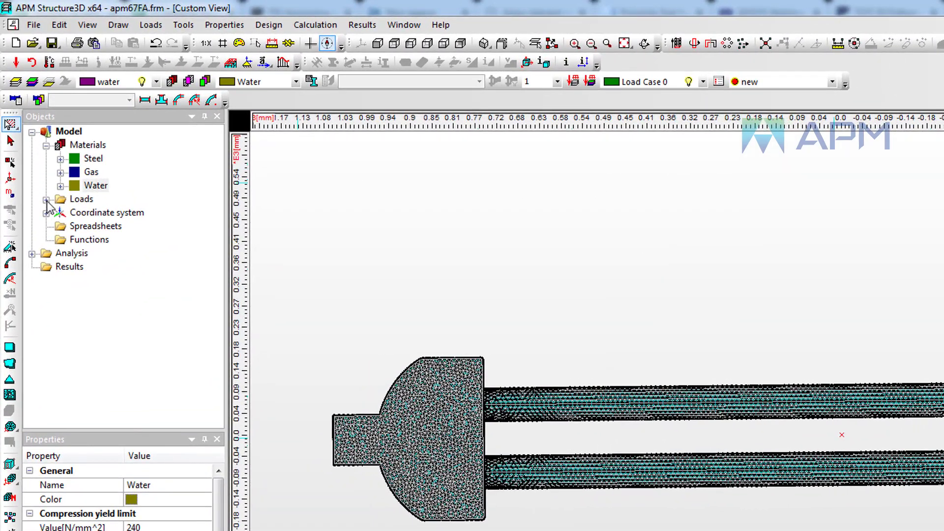
pyautogui.click(46, 200)
pyautogui.rightClick(102, 268)
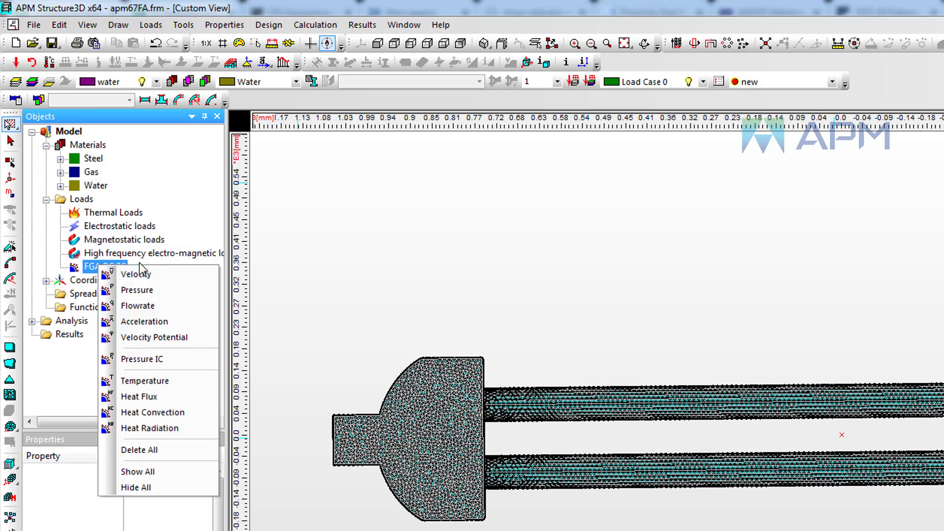
pyautogui.click(139, 306)
pyautogui.rightClick(125, 284)
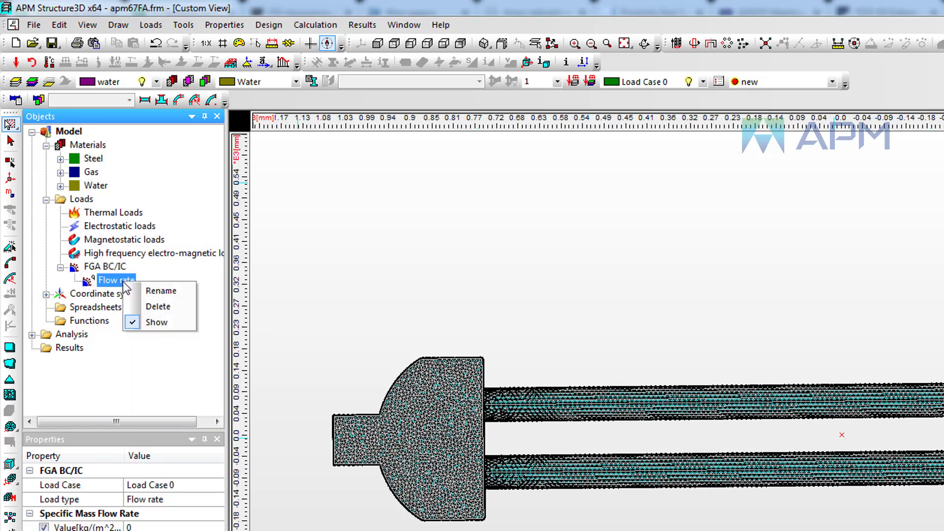
pyautogui.click(135, 289)
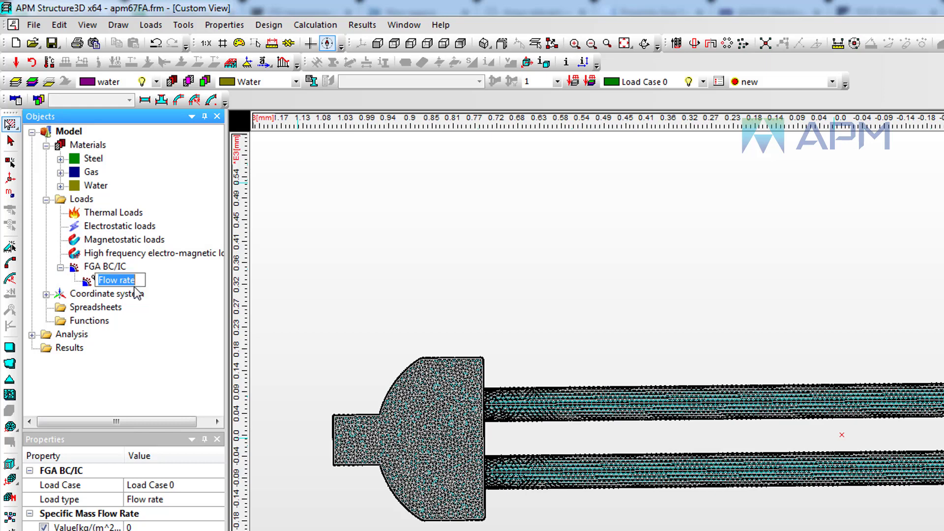
pyautogui.write('Inlet W')
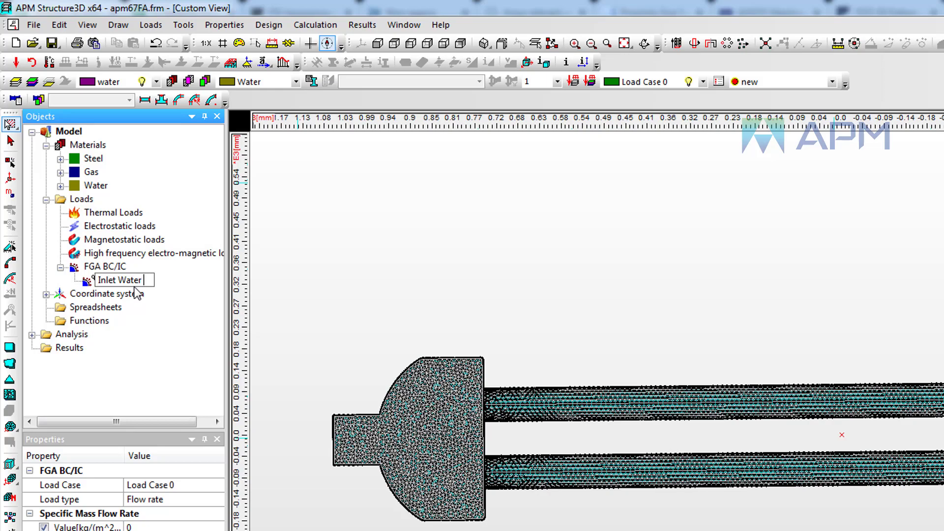
pyautogui.write('ater Flow')
pyautogui.press('Return')
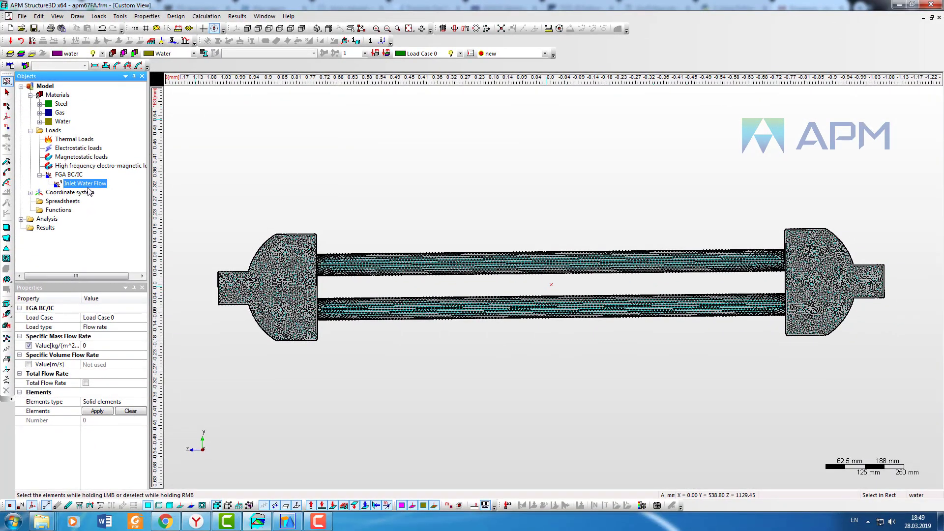
# Step: Apply Inlet Water Flow to the water inlet face elements with a specific mass flow rate of 60 kg/(m^2*s)
pyautogui.scroll(1, 856, 226)
pyautogui.click(397, 29)
pyautogui.moveTo(896, 230); pyautogui.dragTo(937, 323)
pyautogui.click(7, 82)
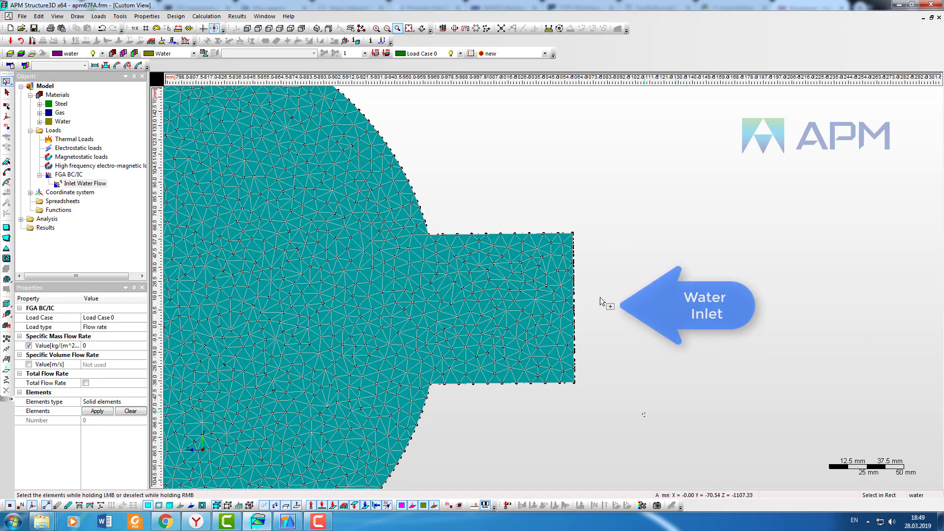
pyautogui.moveTo(642, 417); pyautogui.dragTo(590, 207)
pyautogui.click(99, 415)
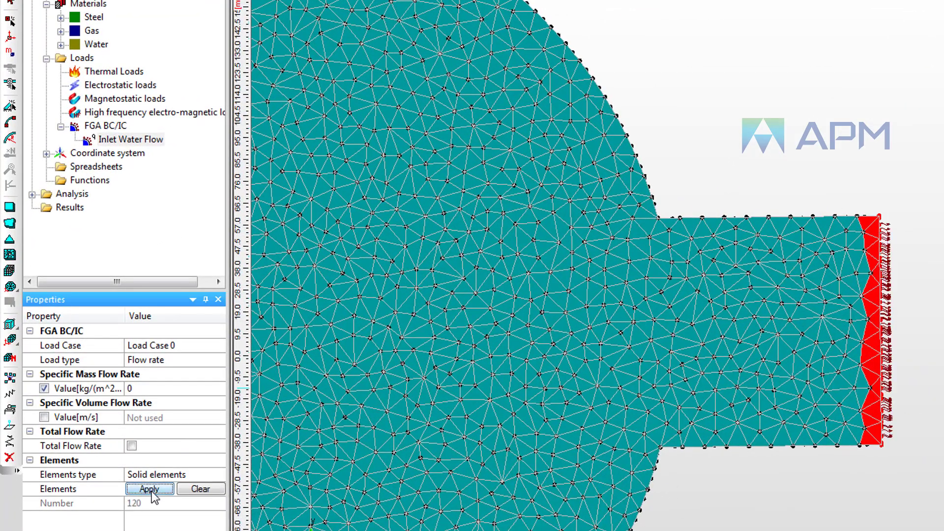
pyautogui.click(164, 419)
pyautogui.click(153, 491)
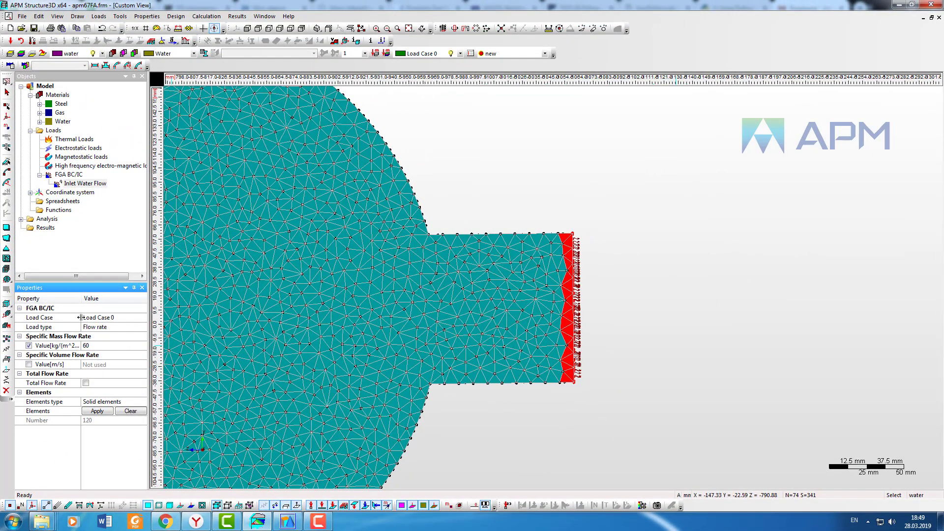
pyautogui.moveTo(79, 318); pyautogui.dragTo(87, 317)
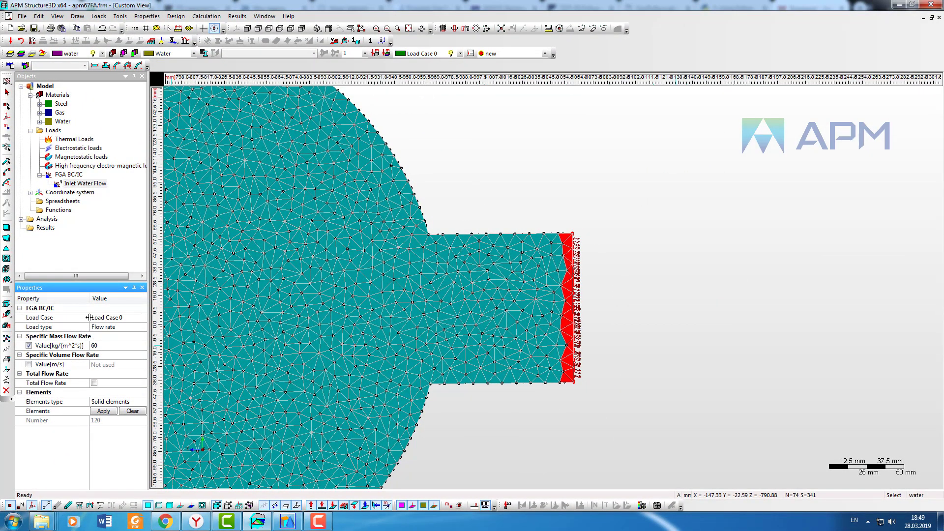
# Step: Add a Temperature boundary condition under FGA BC/IC and rename it Temperature Water
pyautogui.click(74, 176)
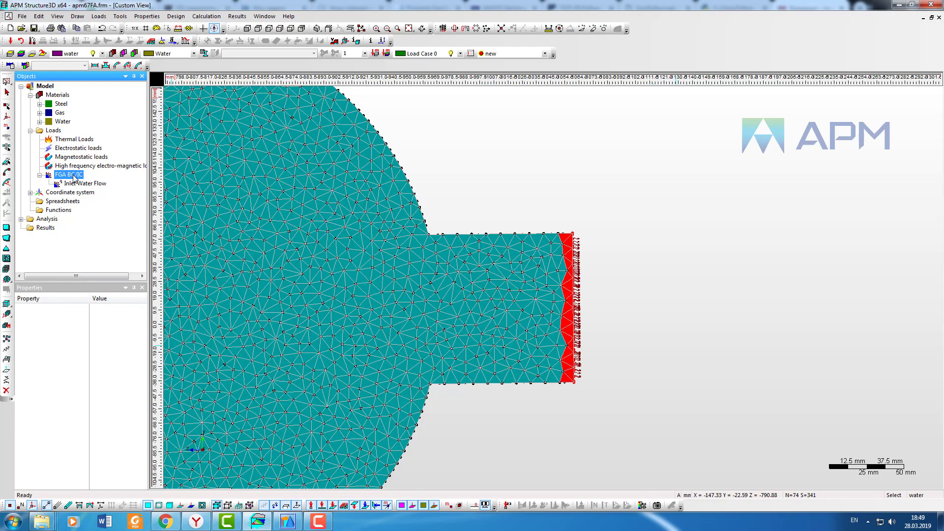
pyautogui.rightClick(77, 176)
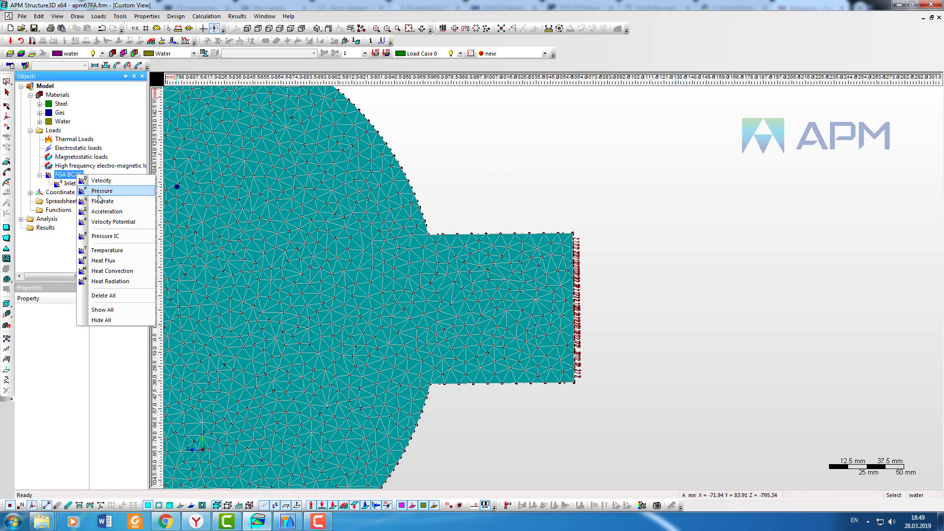
pyautogui.click(107, 250)
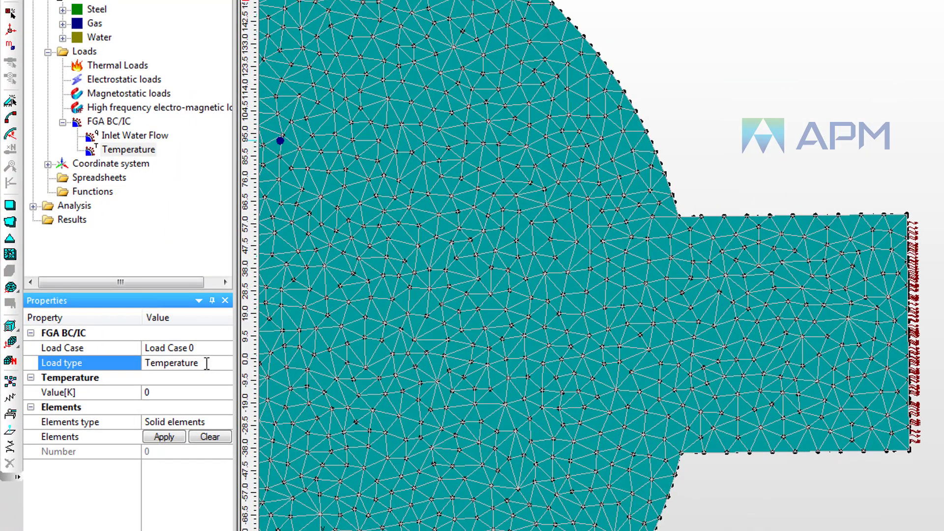
pyautogui.rightClick(130, 149)
pyautogui.click(169, 154)
pyautogui.click(160, 149)
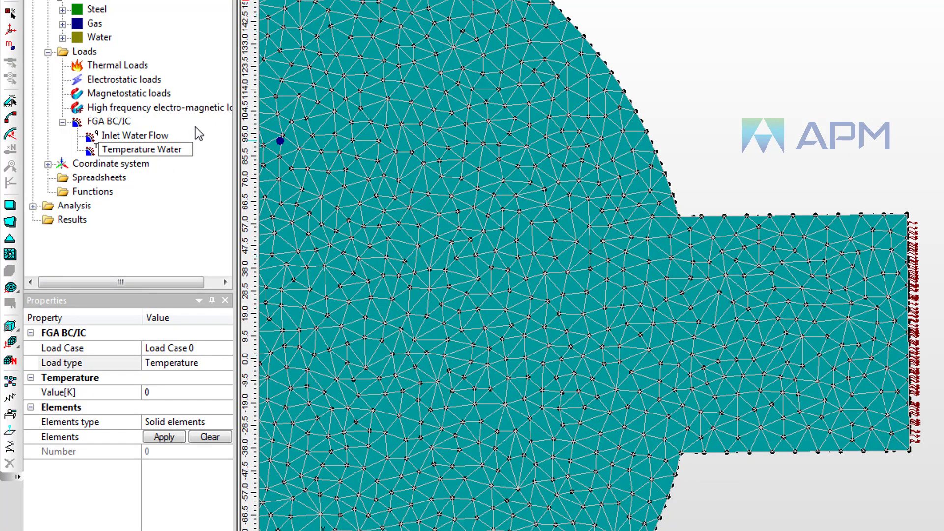
pyautogui.press('Return')
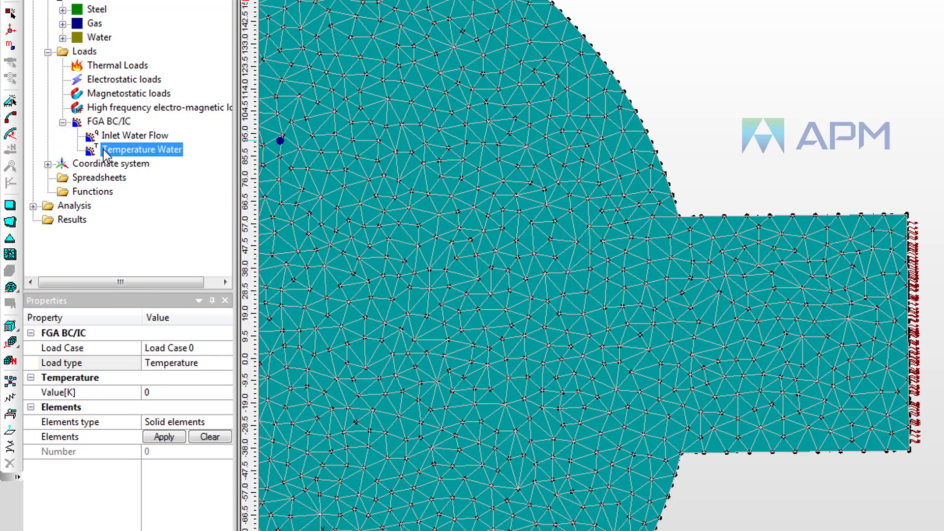
# Step: Set Temperature Water to 283 K and apply it to the water inlet face elements
pyautogui.click(161, 393)
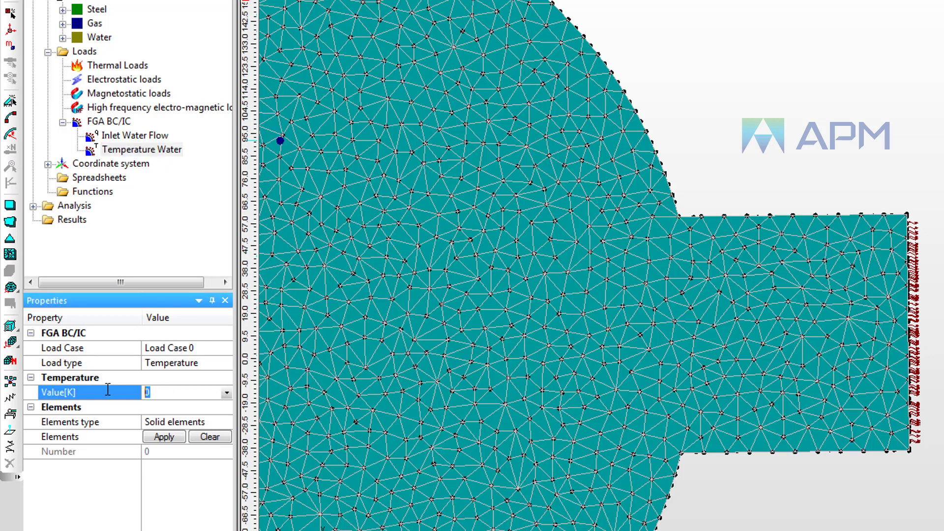
pyautogui.press('Return')
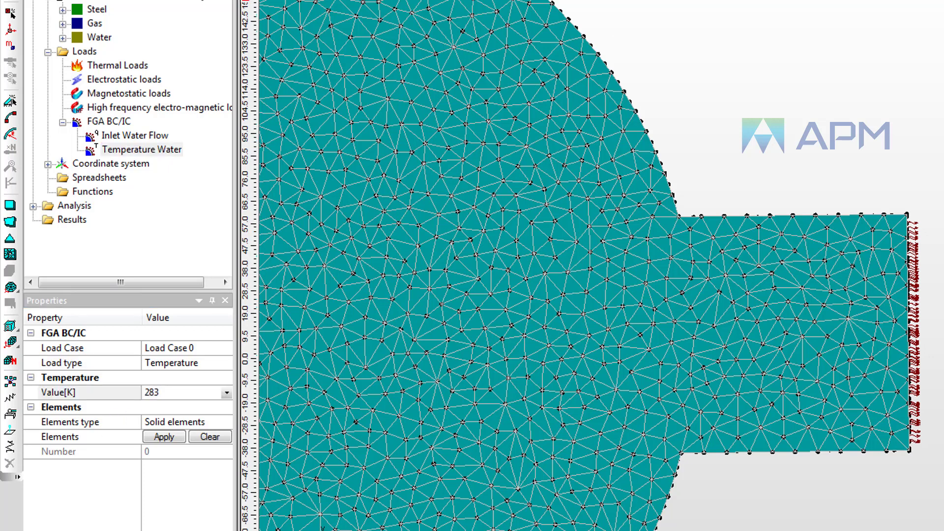
pyautogui.moveTo(920, 196); pyautogui.dragTo(912, 488)
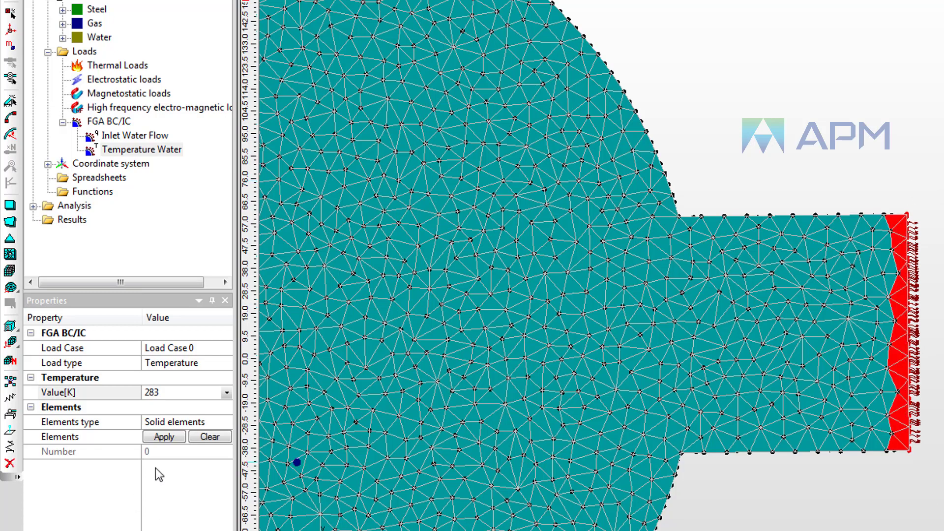
pyautogui.click(164, 437)
pyautogui.click(935, 331)
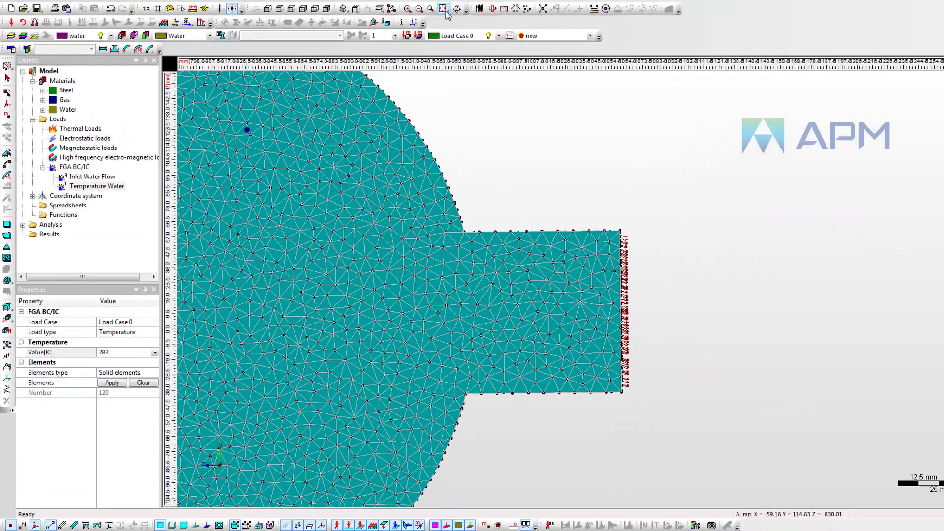
# Step: Add a Pressure boundary condition under FGA BC/IC and rename it Outlet Water Pres
pyautogui.click(443, 9)
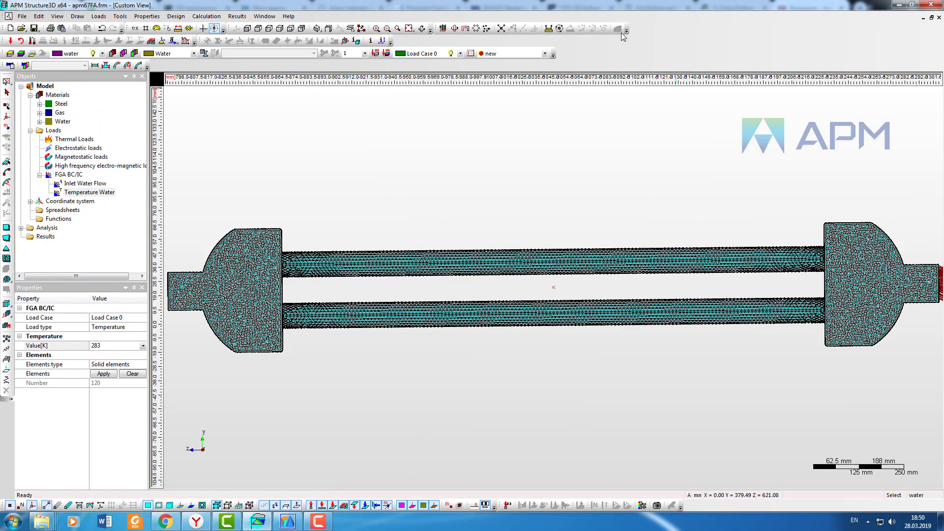
pyautogui.click(397, 28)
pyautogui.moveTo(165, 251); pyautogui.dragTo(196, 336)
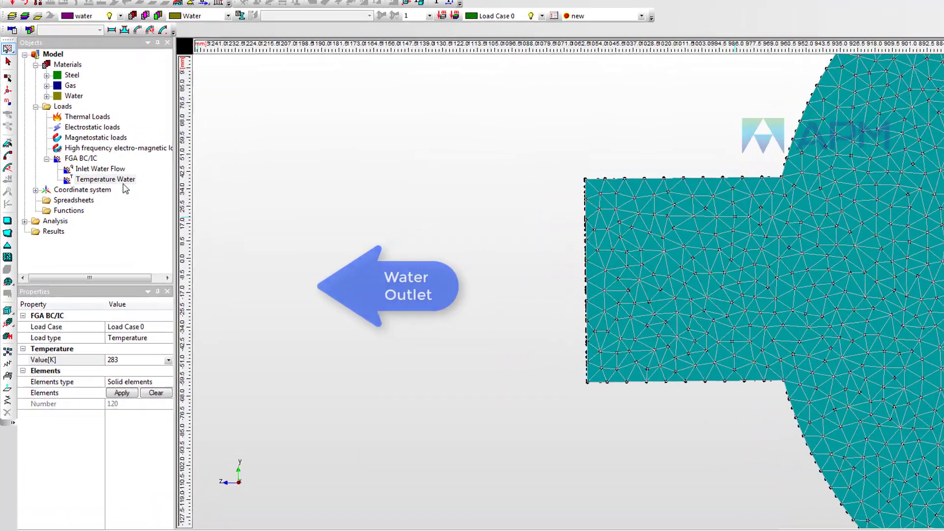
pyautogui.rightClick(69, 175)
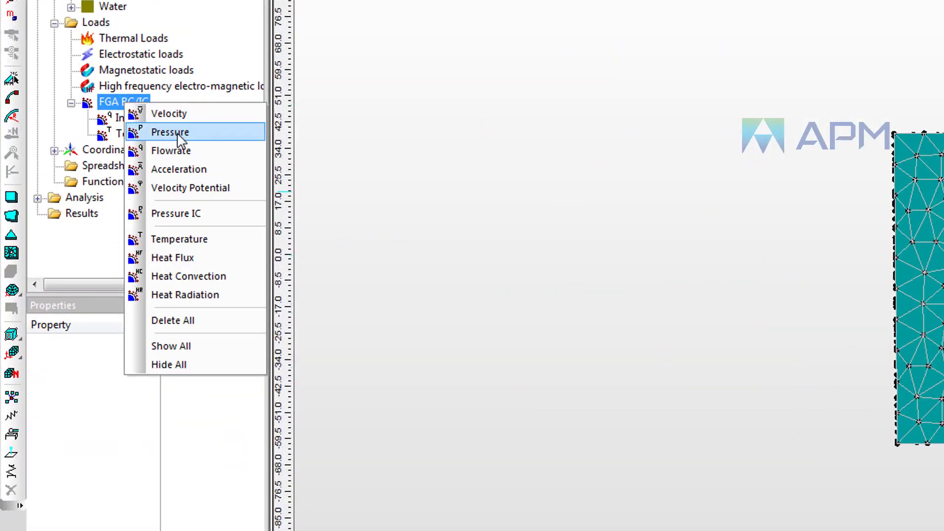
pyautogui.click(180, 133)
pyautogui.rightClick(142, 149)
pyautogui.click(186, 158)
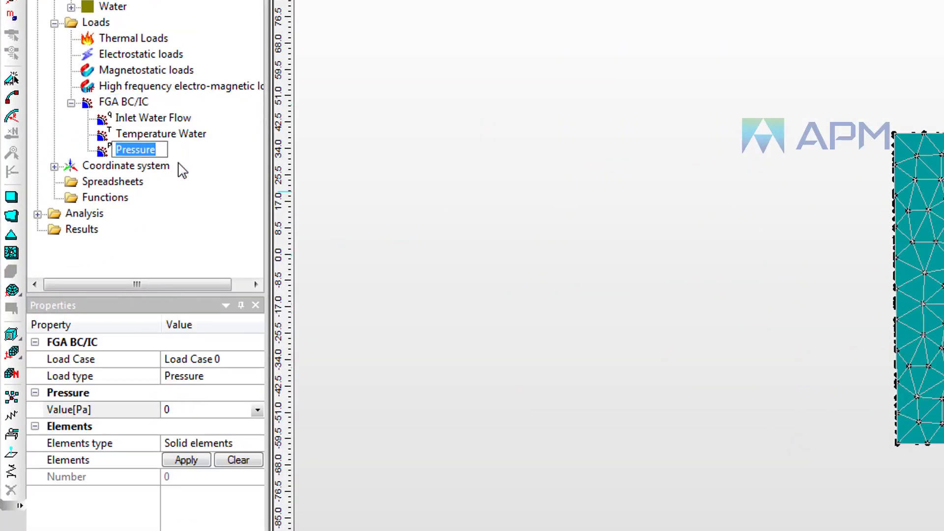
pyautogui.write('Outlet Water')
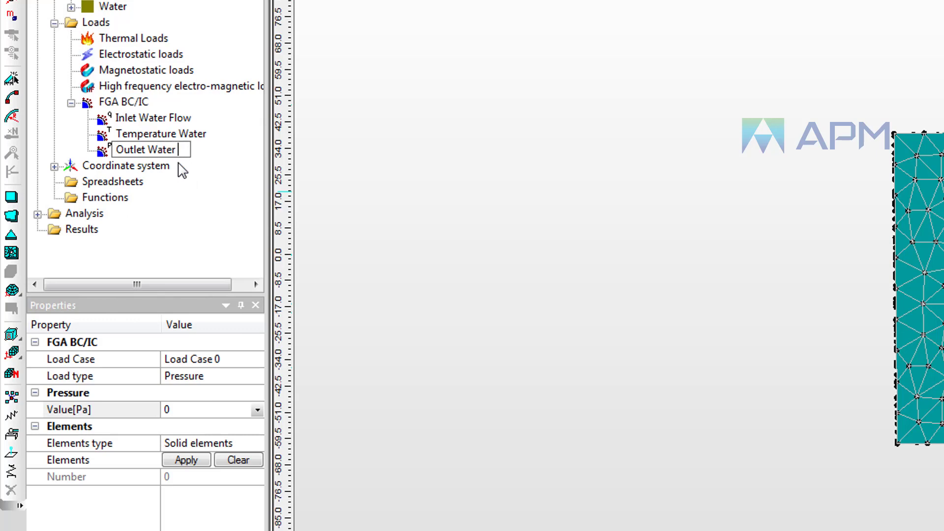
pyautogui.press('Return')
# Step: Apply Outlet Water Pres to the water outlet face elements
pyautogui.click(188, 410)
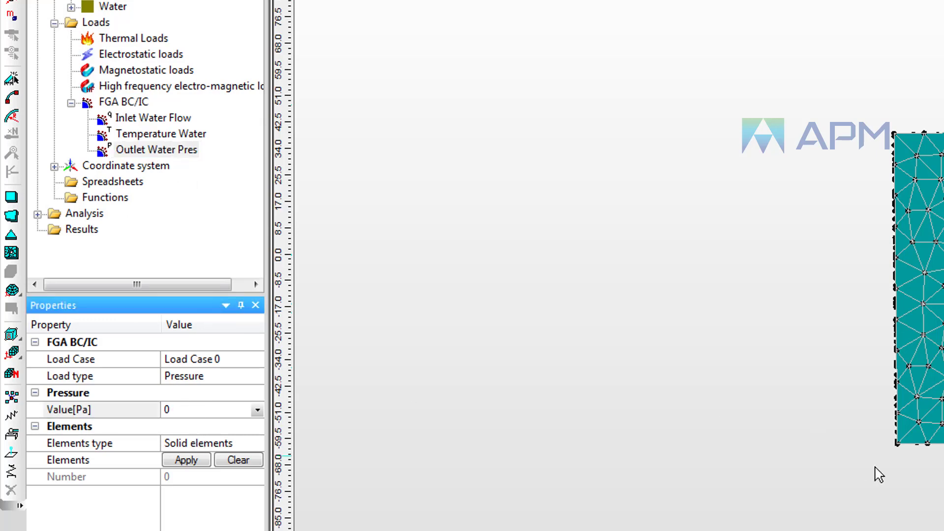
pyautogui.moveTo(909, 462); pyautogui.dragTo(853, 93)
pyautogui.click(186, 460)
pyautogui.click(708, 298)
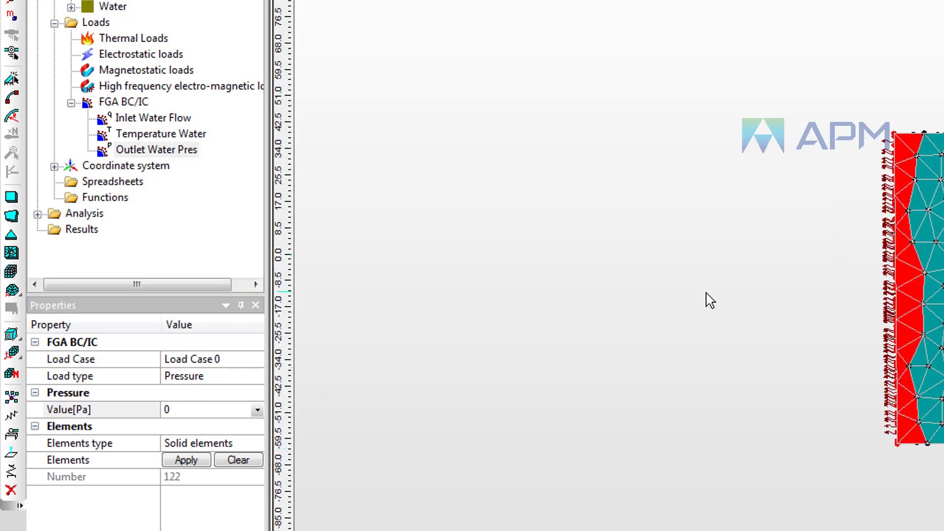
# Step: Hide the water layer and show the gas layer
pyautogui.click(413, 28)
pyautogui.scroll(-3, 411, 237)
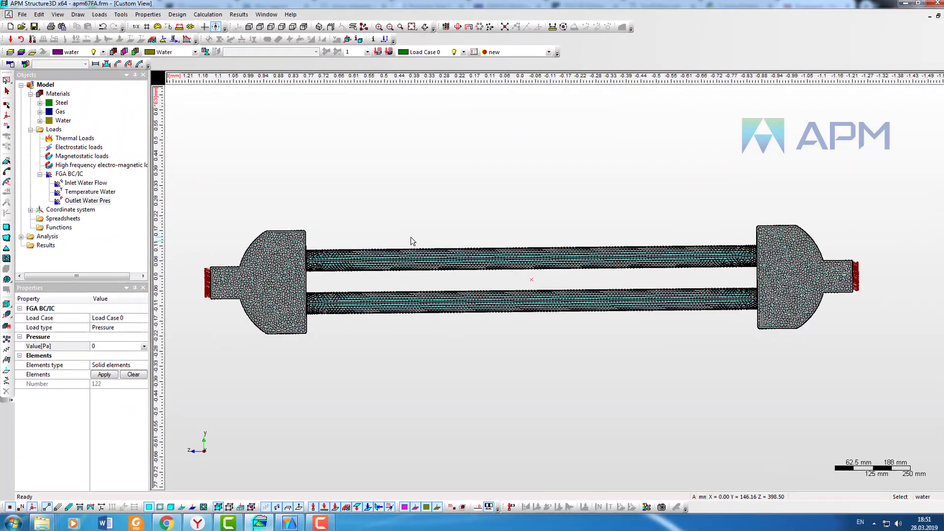
pyautogui.moveTo(402, 214); pyautogui.dragTo(422, 217, button='middle')
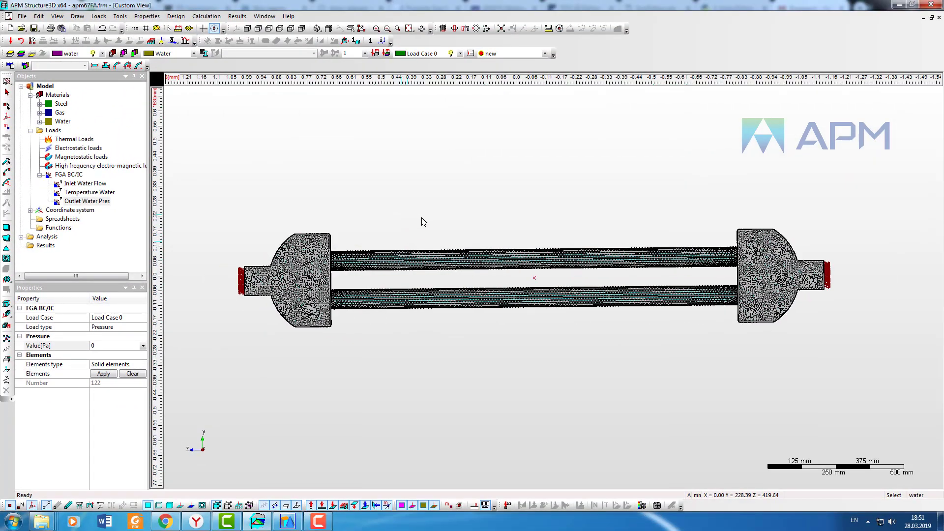
pyautogui.click(101, 54)
pyautogui.click(103, 85)
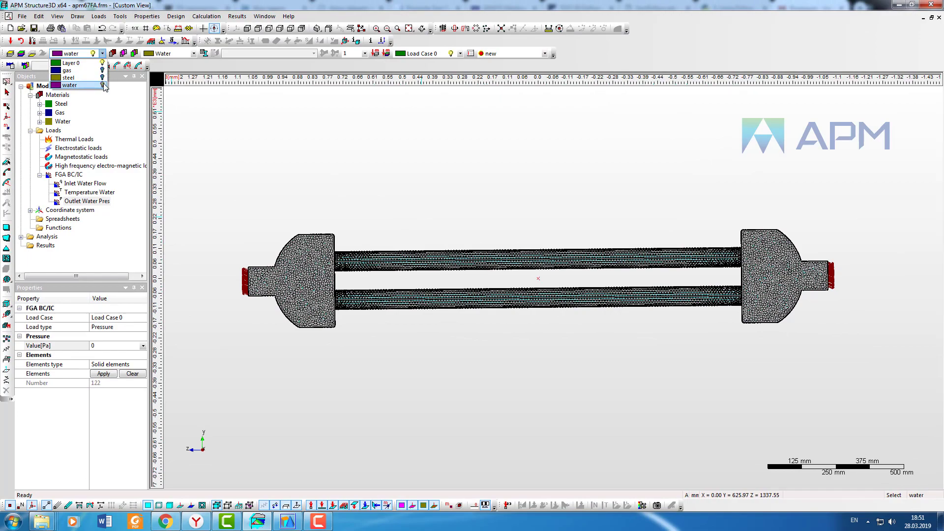
pyautogui.click(103, 71)
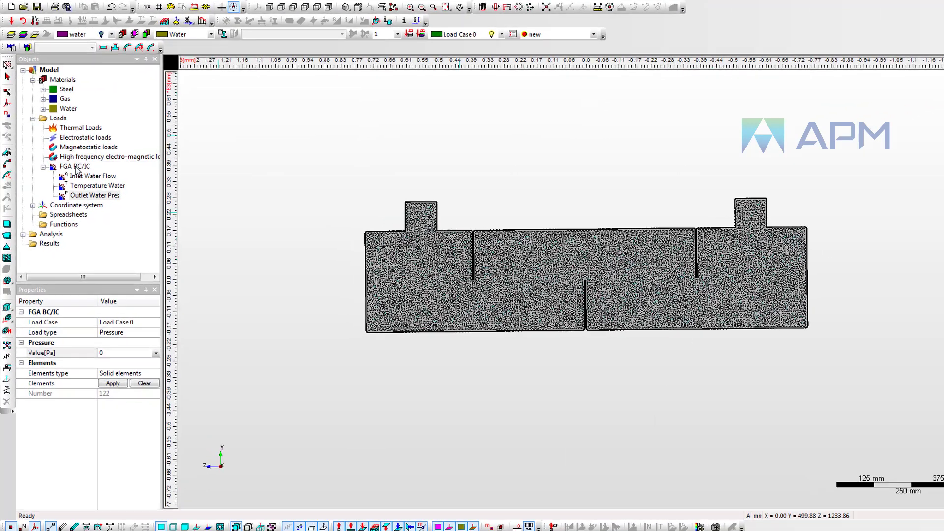
# Step: Add a Flowrate boundary condition under FGA BC/IC and rename it Inlet Gas Flow
pyautogui.rightClick(77, 170)
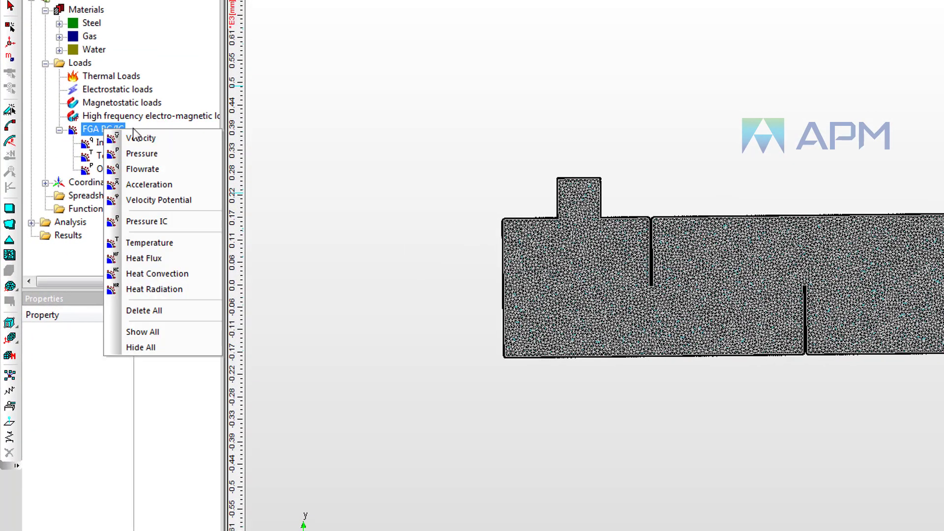
pyautogui.click(149, 170)
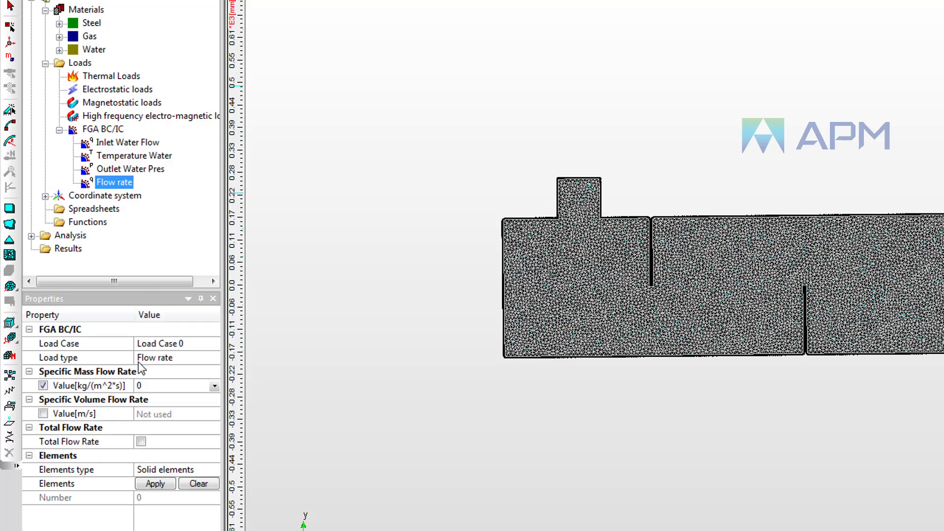
pyautogui.rightClick(120, 182)
pyautogui.click(160, 188)
pyautogui.write('Inl')
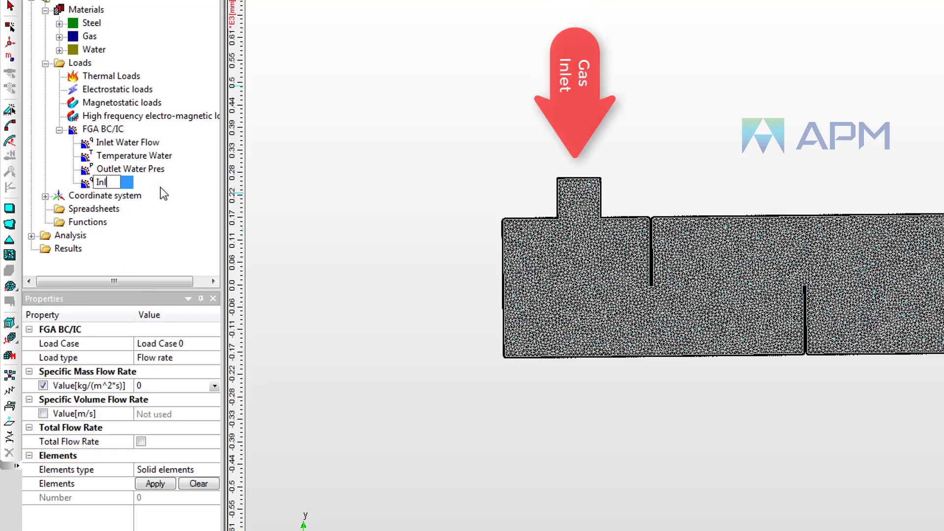
pyautogui.write('et Gas Fl')
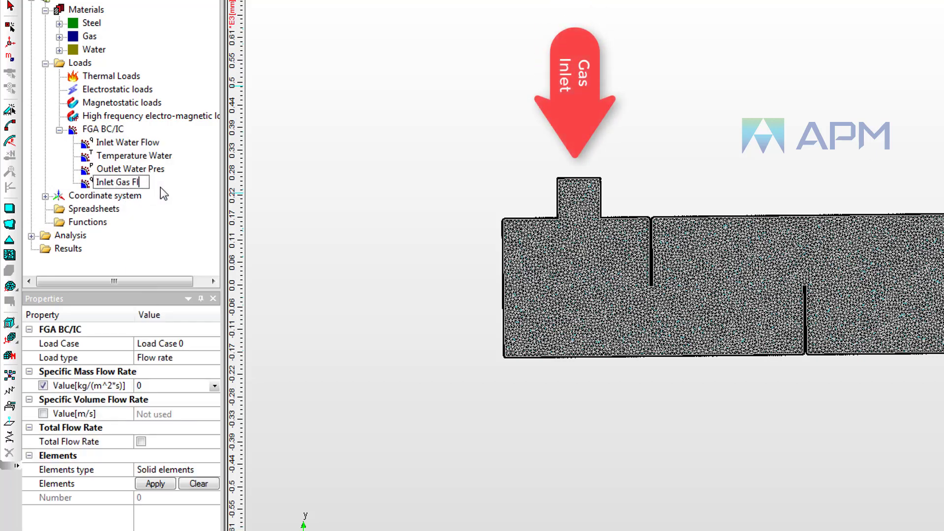
pyautogui.write('ow')
pyautogui.press('Return')
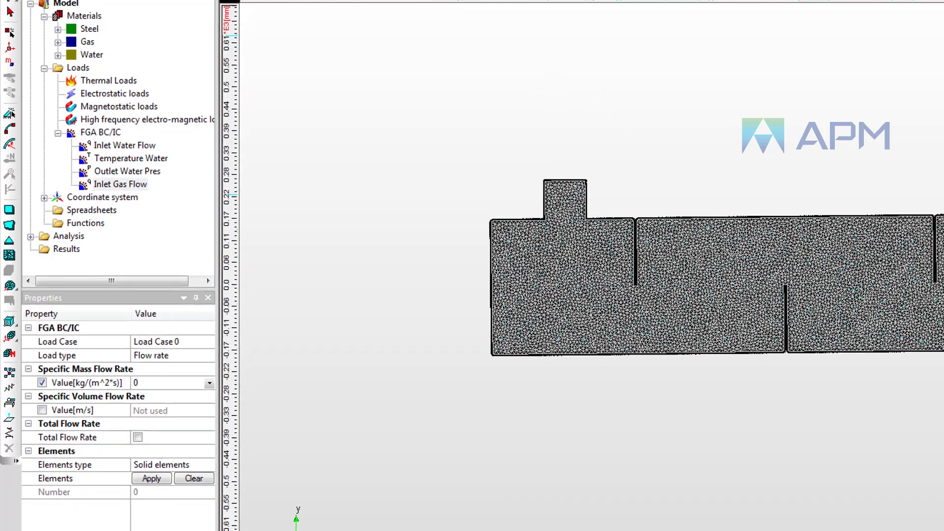
# Step: Set the Inlet Gas Flow specific mass flow rate to 3 kg/(m^2*s) and apply it to the gas inlet face elements
pyautogui.scroll(5, 499, 202)
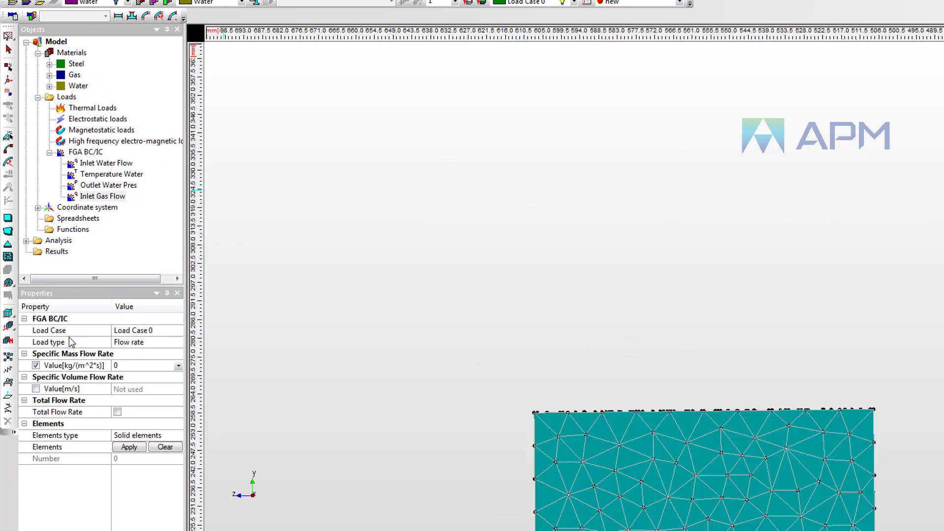
pyautogui.click(8, 36)
pyautogui.moveTo(888, 417); pyautogui.dragTo(481, 334)
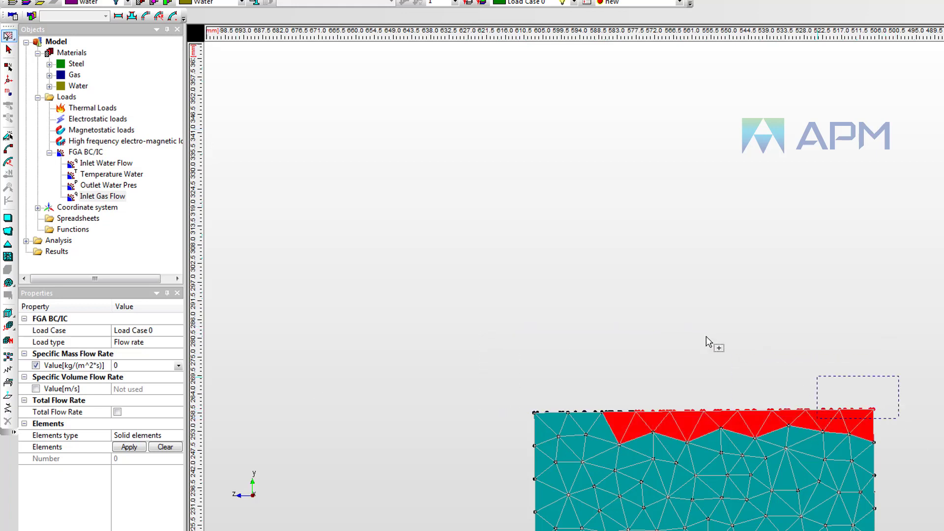
pyautogui.moveTo(708, 343); pyautogui.dragTo(485, 302)
pyautogui.click(90, 365)
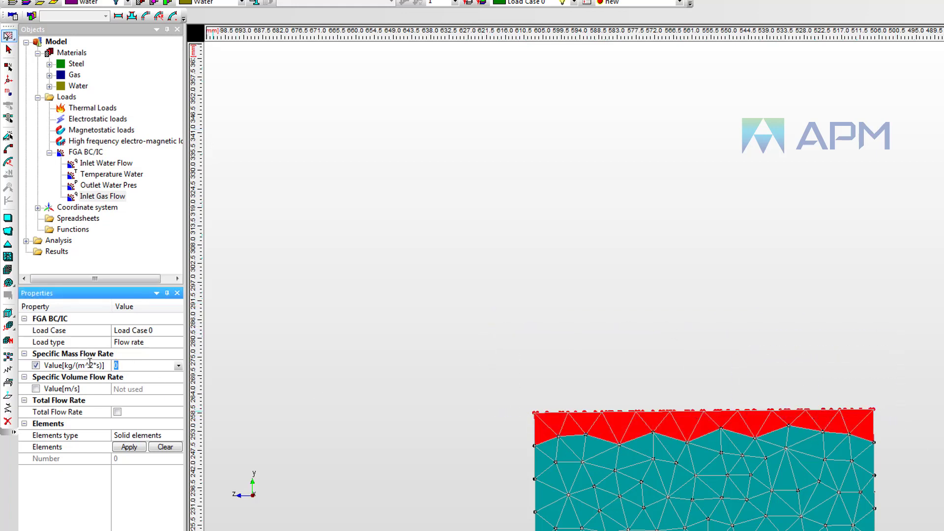
pyautogui.click(128, 447)
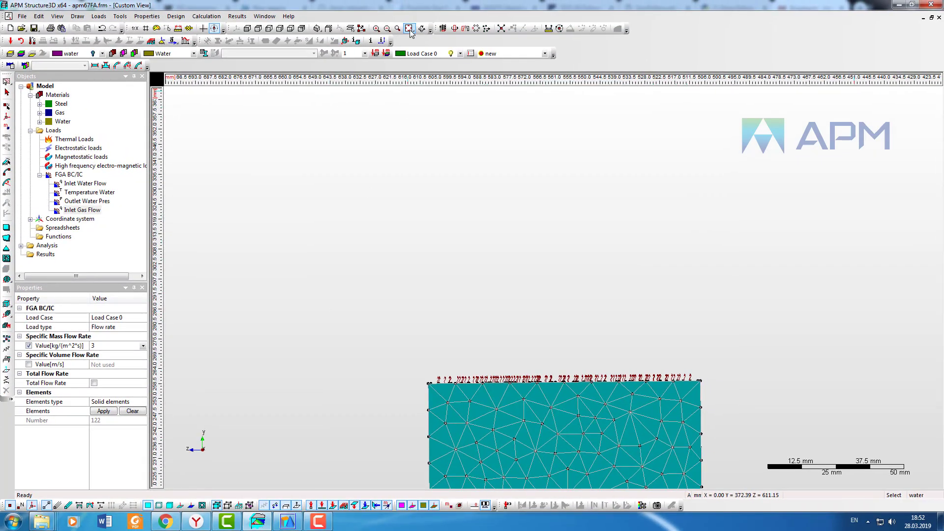
# Step: Add a Temperature boundary condition under FGA BC/IC and rename it Temperature Gas
pyautogui.rightClick(54, 172)
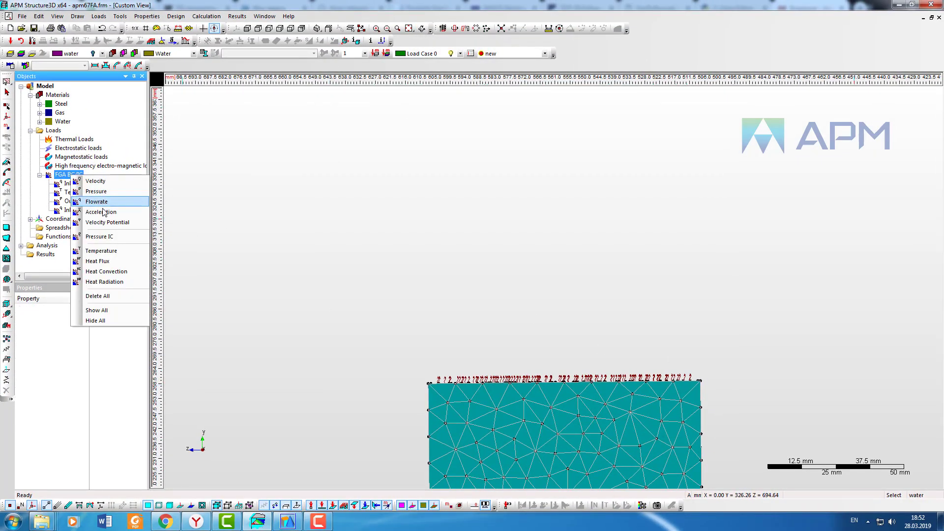
pyautogui.click(129, 255)
pyautogui.rightClick(91, 219)
pyautogui.click(115, 222)
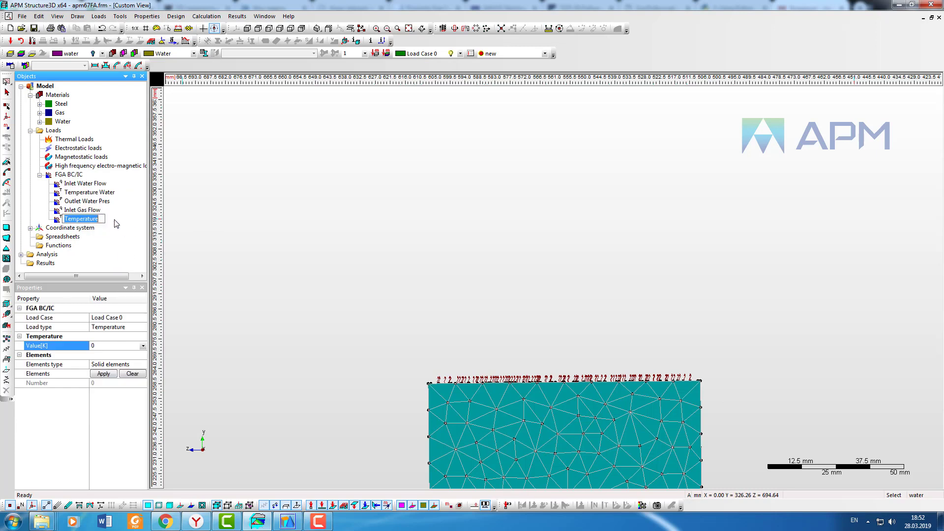
pyautogui.click(104, 219)
pyautogui.write('Gas')
pyautogui.press('Return')
# Step: Set Temperature Gas to 363 K and apply it to the gas inlet face elements
pyautogui.click(91, 346)
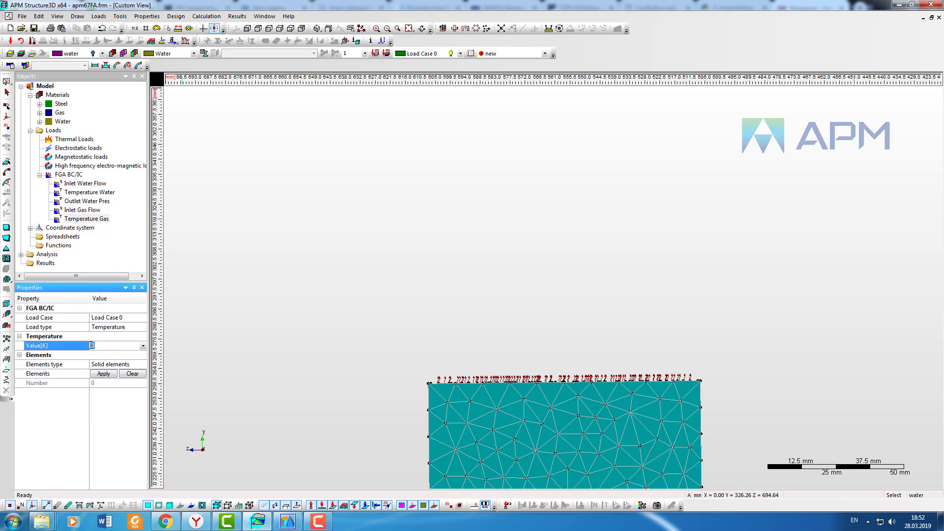
pyautogui.moveTo(723, 389); pyautogui.dragTo(404, 312)
pyautogui.click(104, 374)
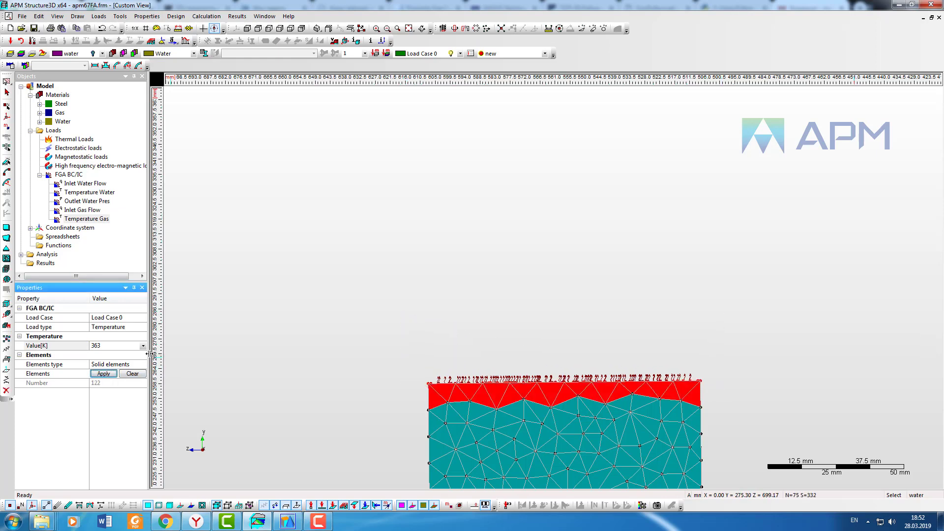
pyautogui.click(433, 324)
pyautogui.click(408, 29)
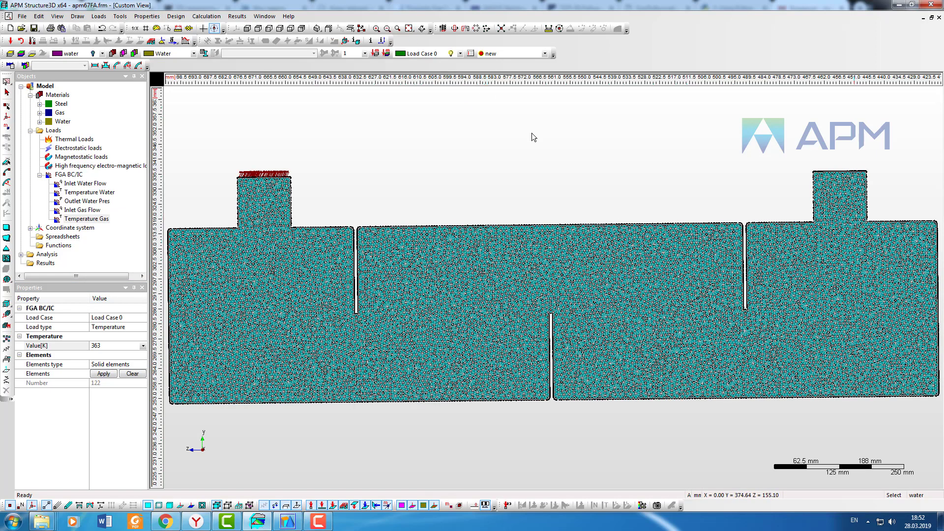
# Step: Add a Pressure boundary condition under FGA BC/IC and rename it Outlet Gas Pres
pyautogui.rightClick(69, 175)
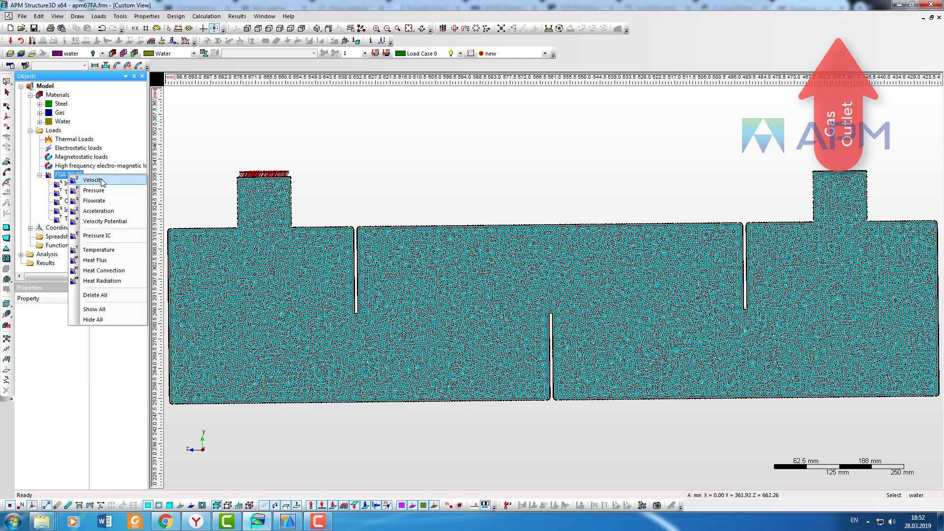
pyautogui.click(97, 235)
pyautogui.rightClick(77, 228)
pyautogui.click(102, 233)
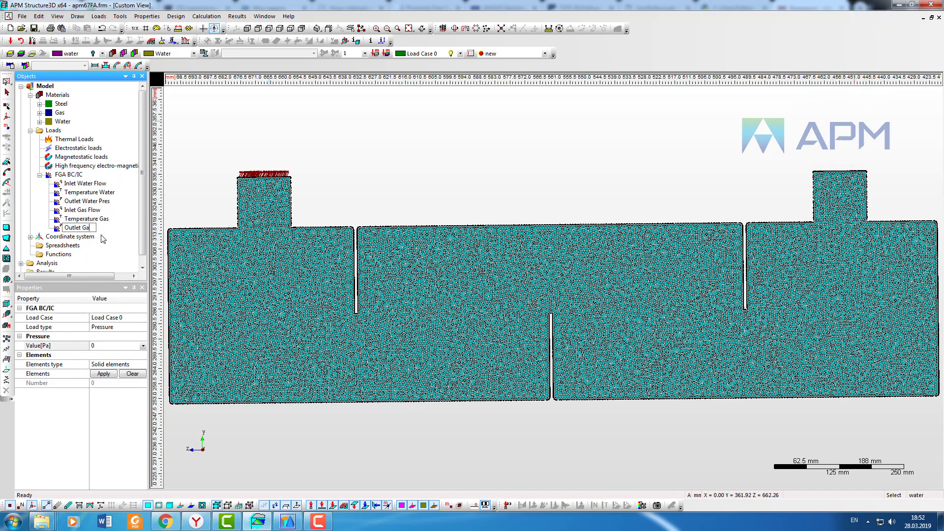
pyautogui.write('Outlet Gas Pres')
pyautogui.press('Return')
# Step: Apply Outlet Gas Pres to the gas outlet face elements
pyautogui.click(398, 29)
pyautogui.click(884, 141)
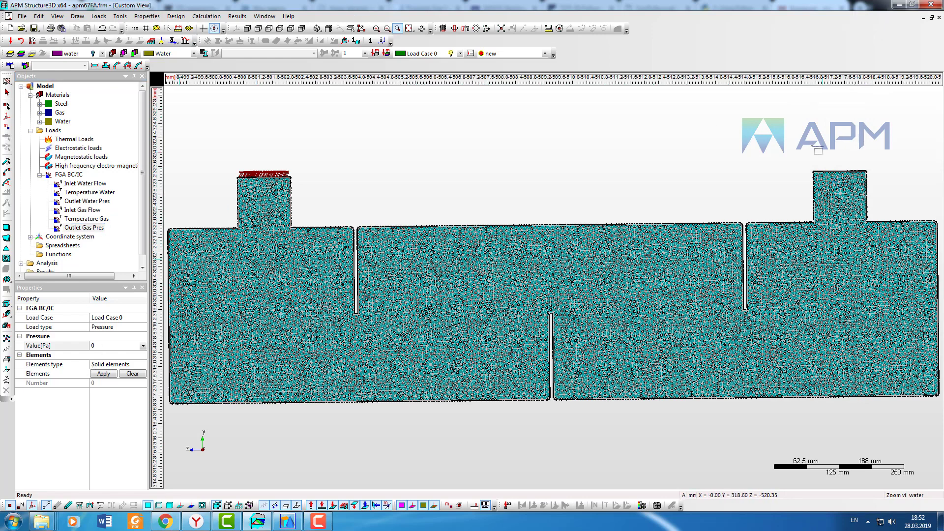
pyautogui.click(409, 29)
pyautogui.moveTo(699, 114); pyautogui.dragTo(904, 189)
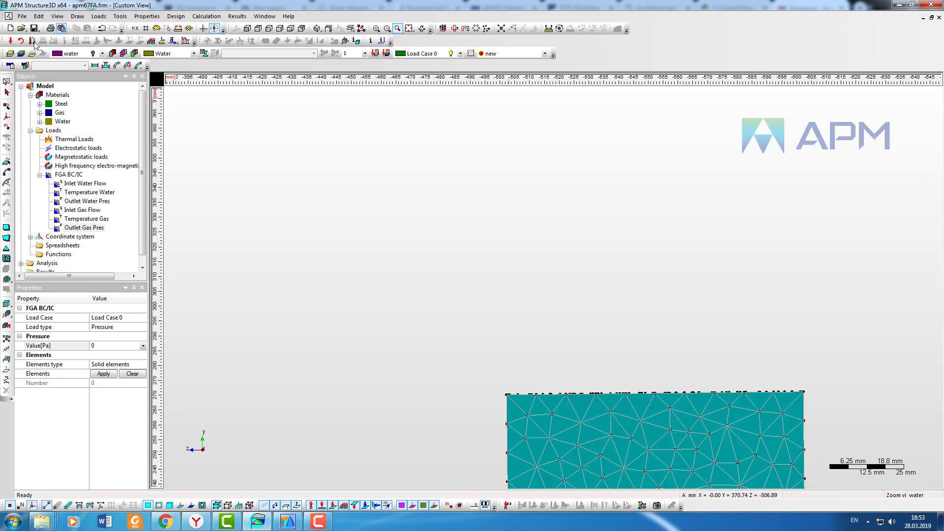
pyautogui.click(6, 82)
pyautogui.moveTo(843, 349); pyautogui.dragTo(480, 401)
pyautogui.click(102, 374)
pyautogui.press('Escape')
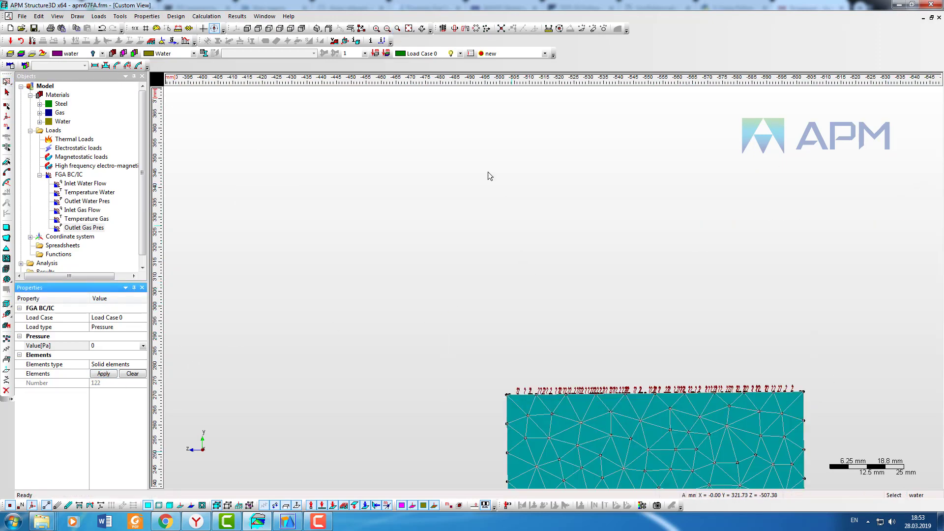
pyautogui.click(411, 27)
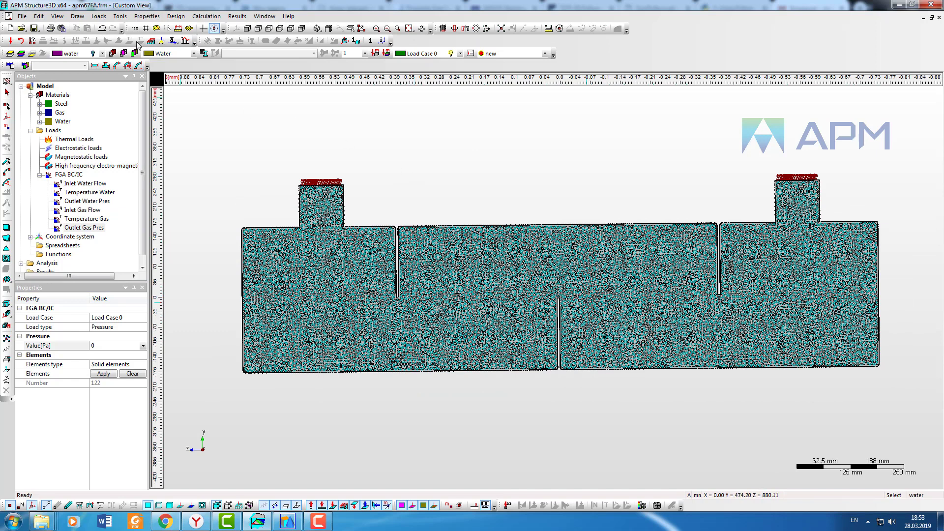
# Step: Show the water layer again alongside the gas layer
pyautogui.click(101, 53)
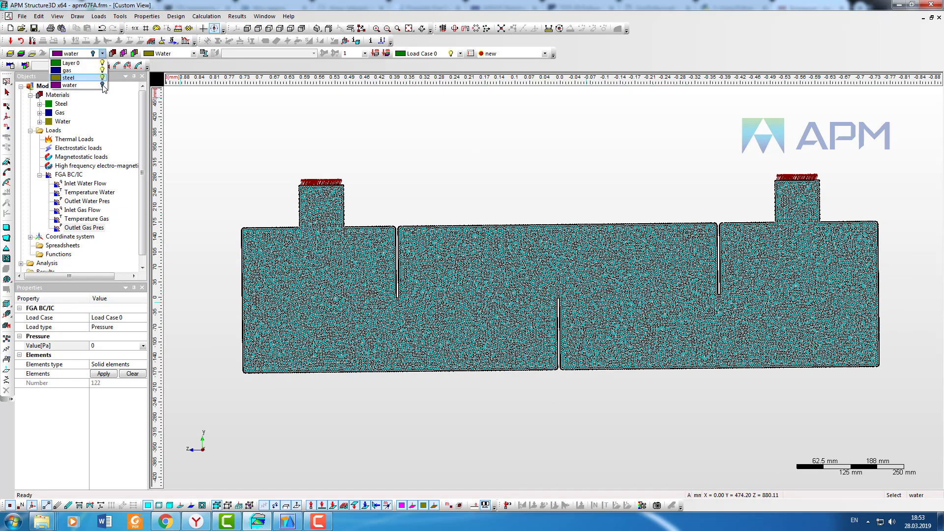
pyautogui.click(103, 85)
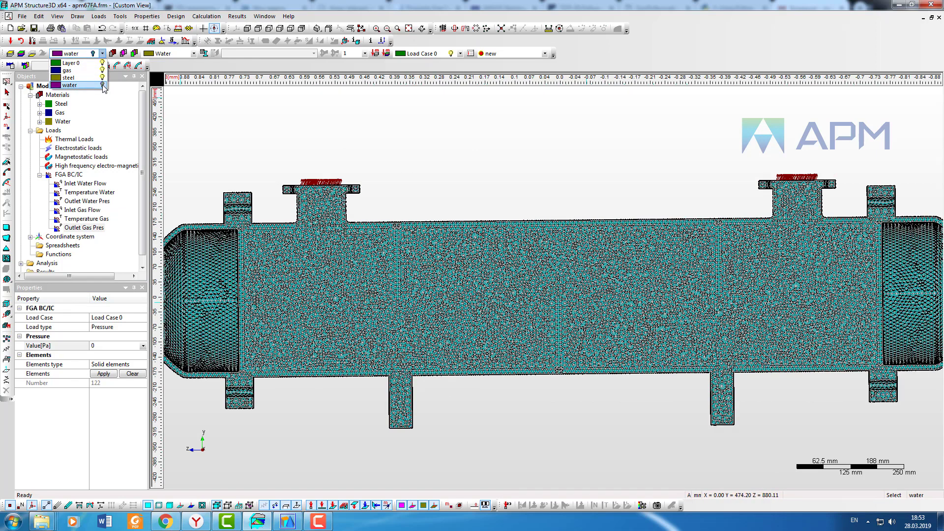
pyautogui.click(361, 144)
# Step: Switch to the top view, add a Velocity boundary condition under FGA BC/IC and rename it Symmetry
pyautogui.click(258, 29)
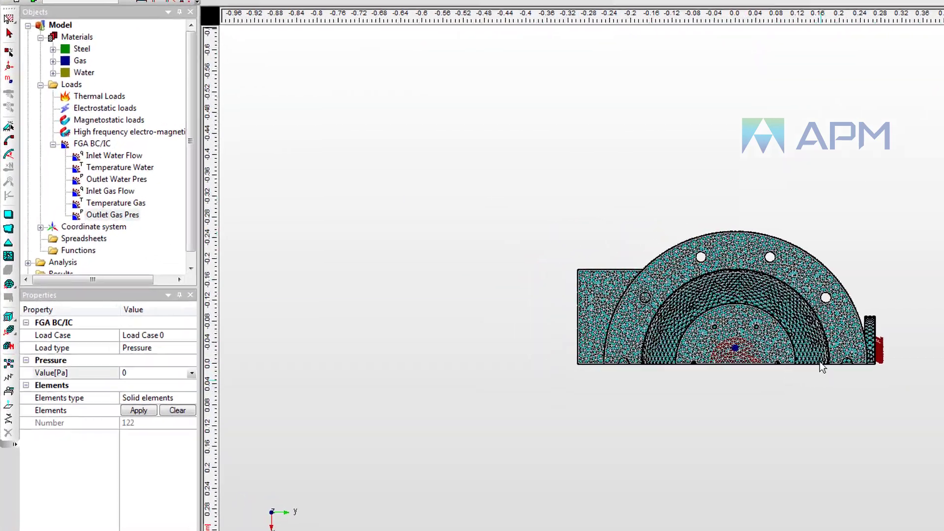
pyautogui.click(82, 144)
pyautogui.rightClick(81, 144)
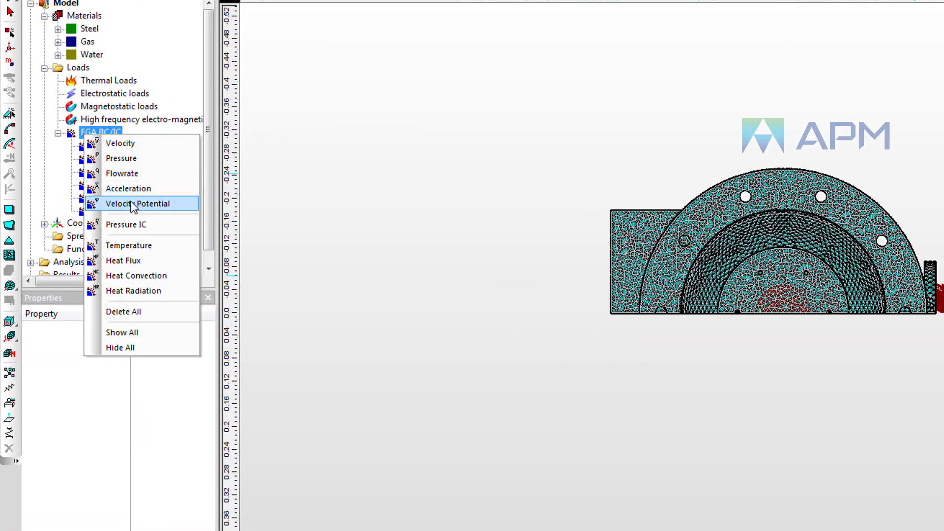
pyautogui.click(134, 144)
pyautogui.rightClick(121, 223)
pyautogui.click(147, 228)
pyautogui.write('Wa')
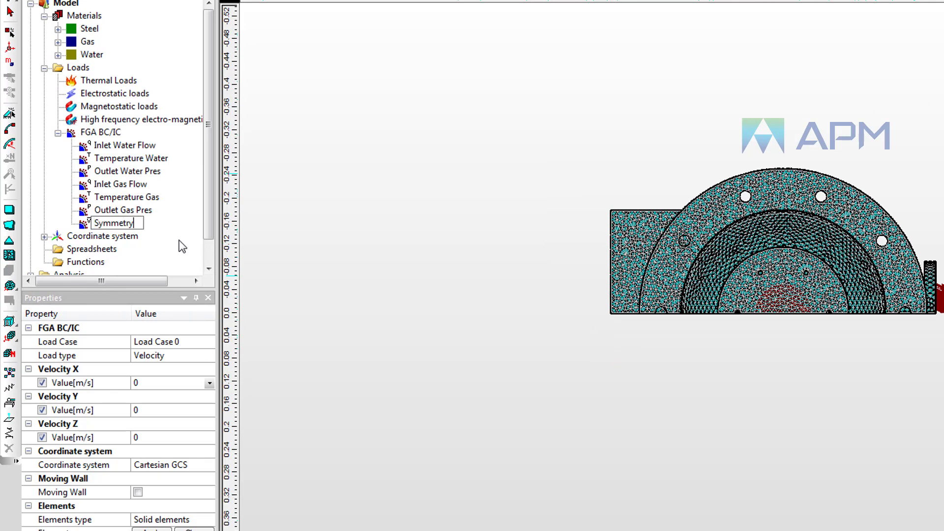
pyautogui.hotkey('shift', 'Home')
pyautogui.press('Right')
pyautogui.press('Return')
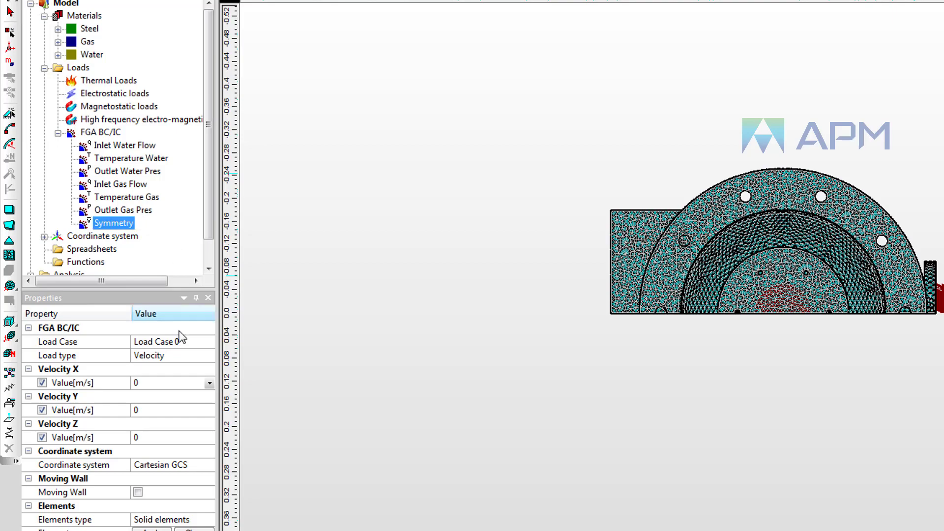
# Step: Disable the Y and Z velocity components of Symmetry and apply it to the symmetry-plane face elements
pyautogui.click(42, 410)
pyautogui.click(42, 437)
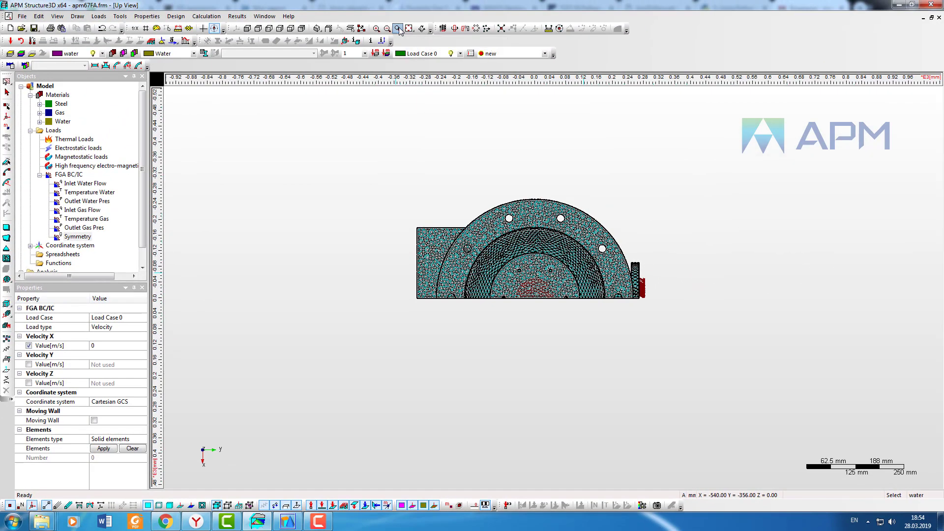
pyautogui.click(399, 31)
pyautogui.moveTo(410, 292); pyautogui.dragTo(668, 317)
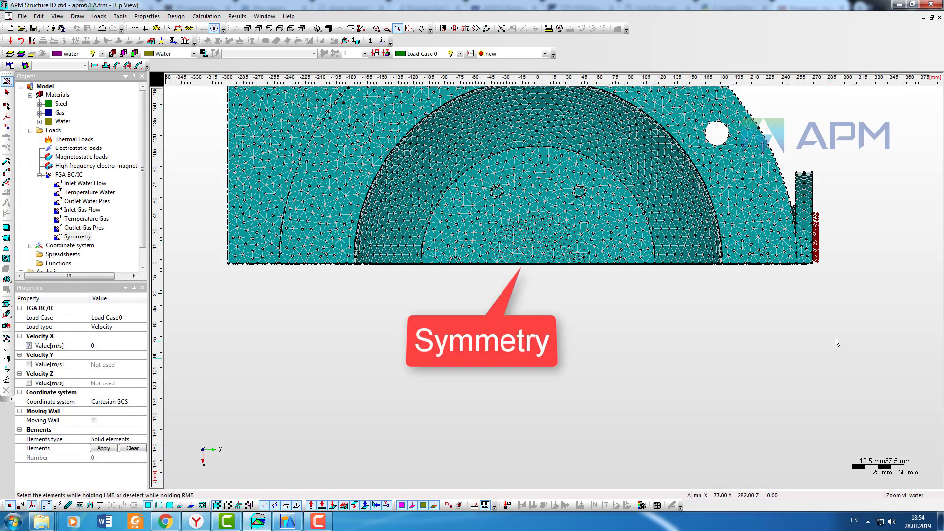
pyautogui.moveTo(835, 338); pyautogui.dragTo(215, 265)
pyautogui.click(103, 448)
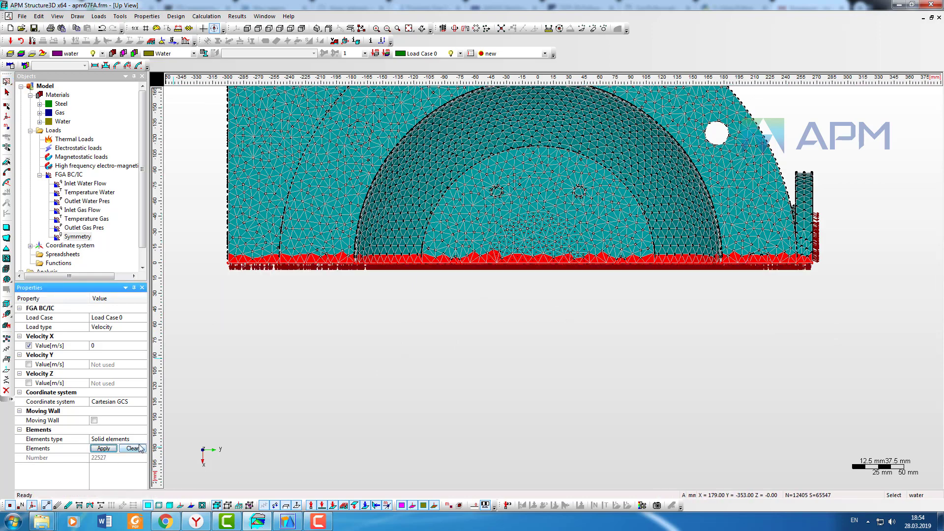
# Step: Zoom and orbit the model to examine the applied Symmetry condition in 3D
pyautogui.scroll(-2, 393, 305)
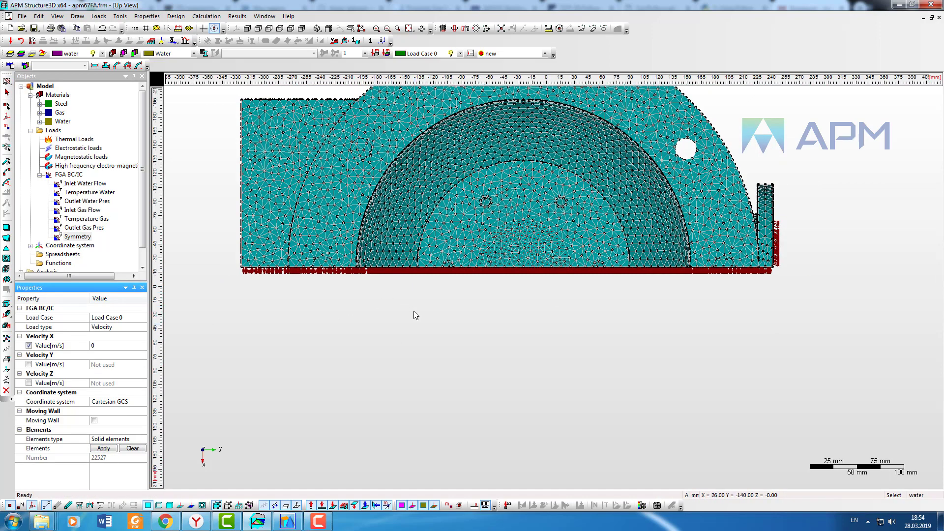
pyautogui.scroll(1, 422, 246)
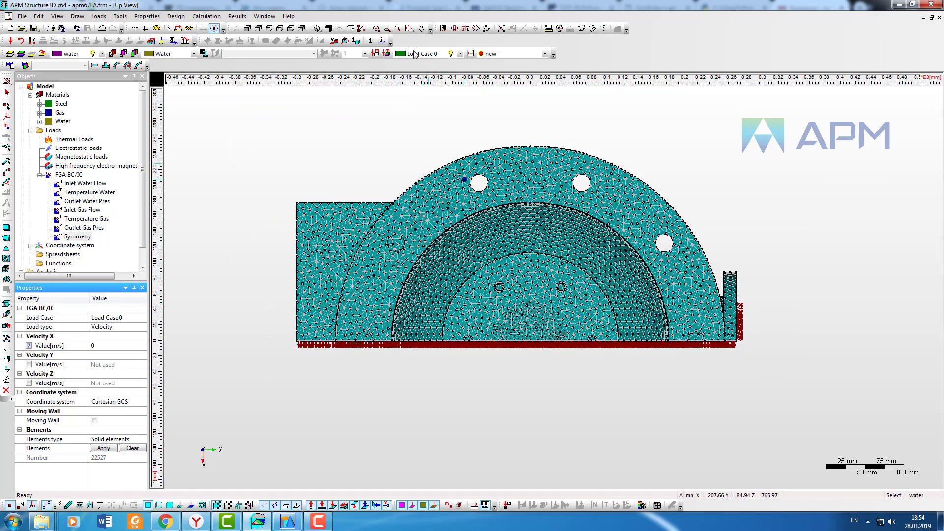
pyautogui.click(409, 28)
pyautogui.scroll(-5, 570, 295)
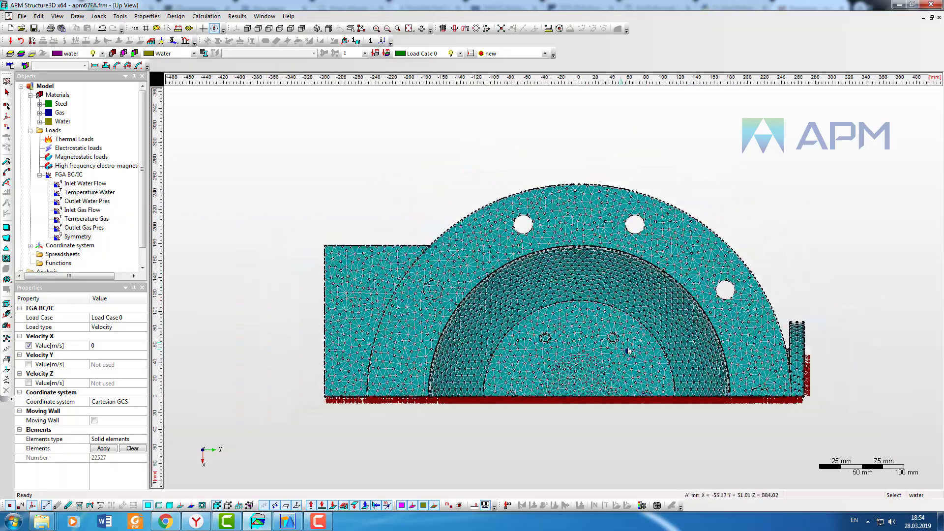
pyautogui.moveTo(683, 342); pyautogui.dragTo(617, 283, button='middle')
pyautogui.scroll(-5, 618, 283)
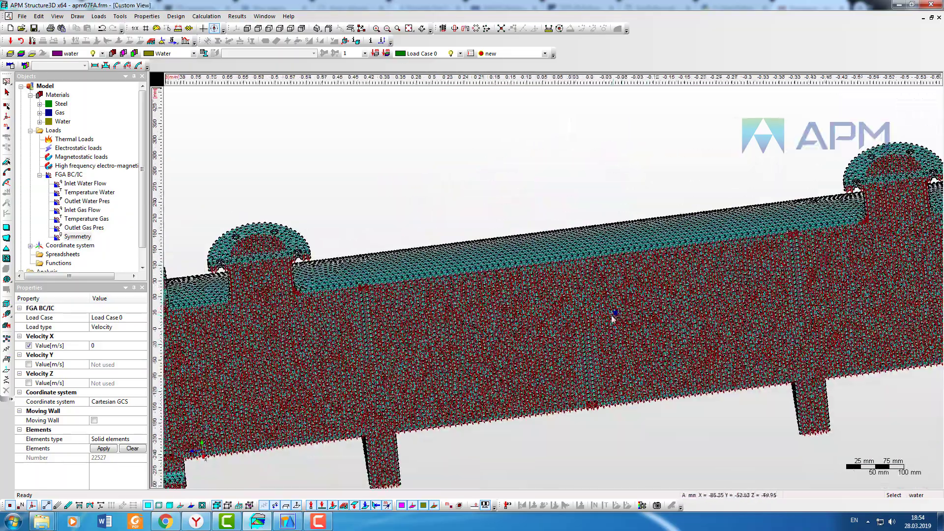
pyautogui.scroll(-1, 509, 279)
pyautogui.moveTo(509, 279); pyautogui.dragTo(580, 251, button='middle')
pyautogui.moveTo(822, 329); pyautogui.dragTo(823, 316, button='middle')
pyautogui.moveTo(585, 309); pyautogui.dragTo(606, 319, button='middle')
# Step: Hide the display of the Symmetry boundary condition
pyautogui.rightClick(79, 236)
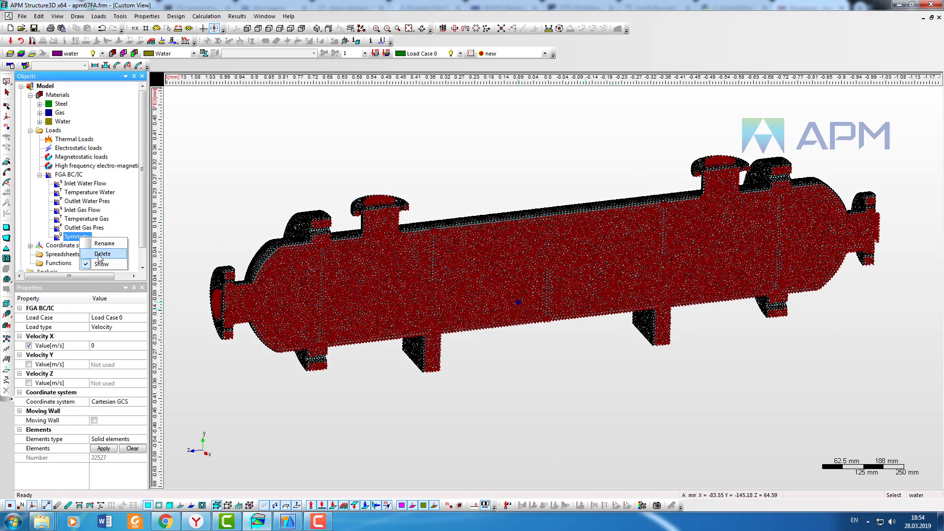
pyautogui.click(100, 265)
pyautogui.click(182, 142)
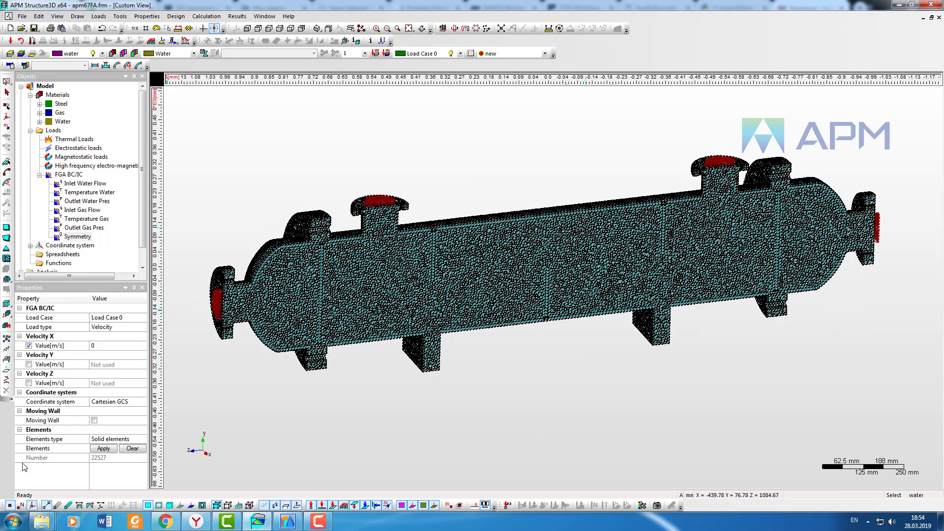
# Step: Add a Velocity boundary condition under FGA BC/IC and rename it Wall
pyautogui.click(102, 53)
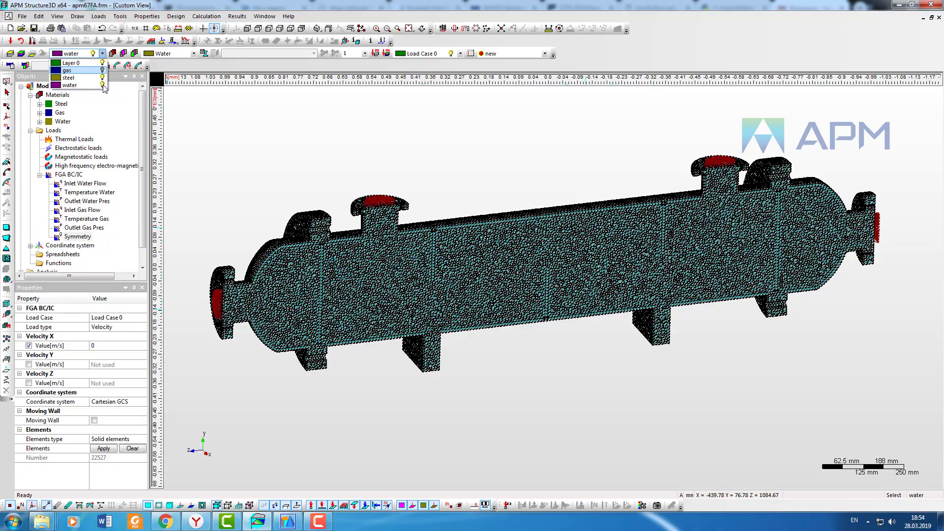
pyautogui.click(103, 85)
pyautogui.rightClick(73, 175)
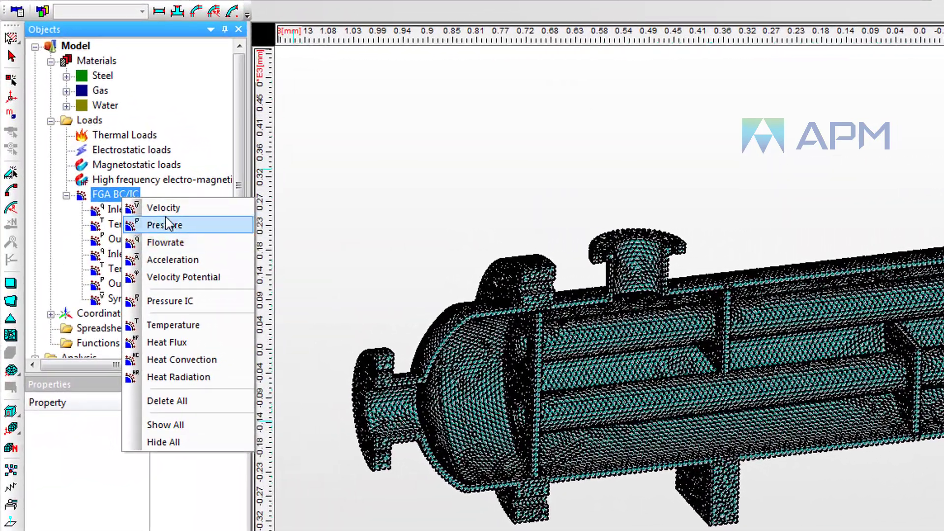
pyautogui.click(163, 208)
pyautogui.rightClick(130, 313)
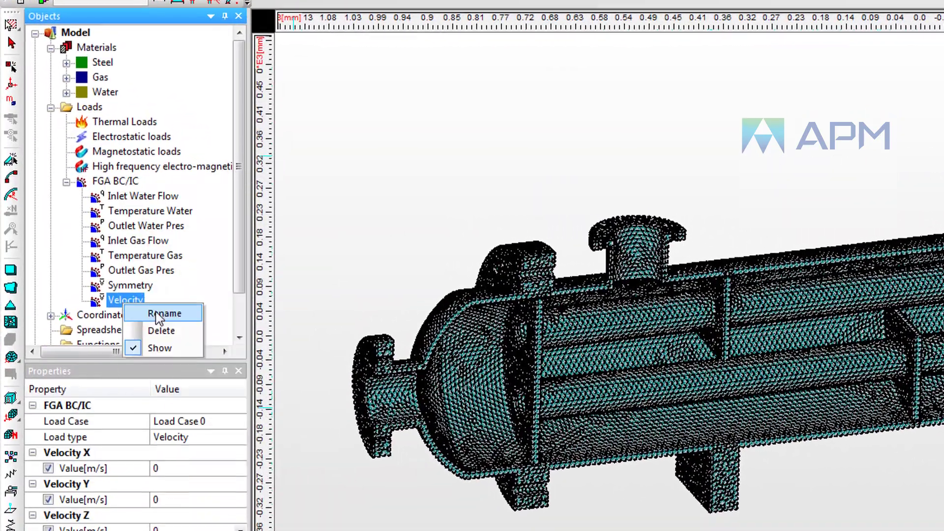
pyautogui.click(164, 313)
pyautogui.write('Wal')
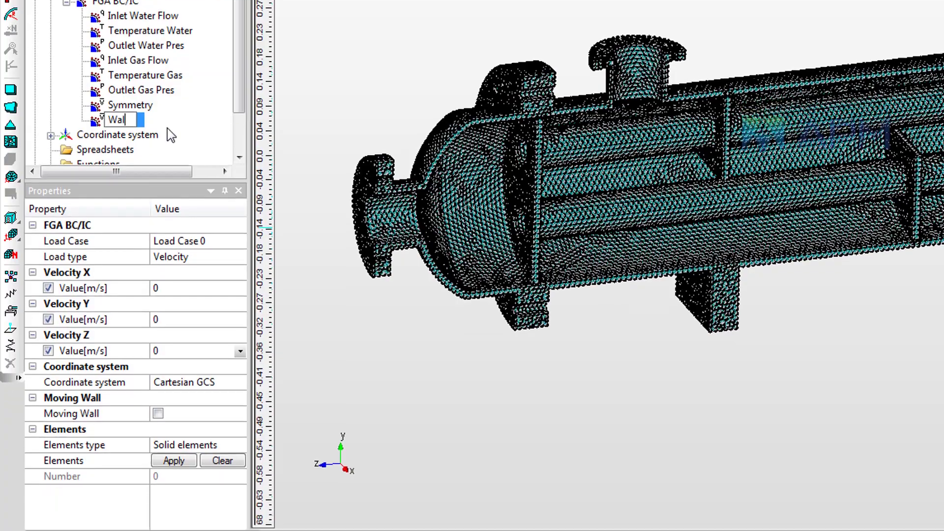
pyautogui.write('l')
pyautogui.press('Return')
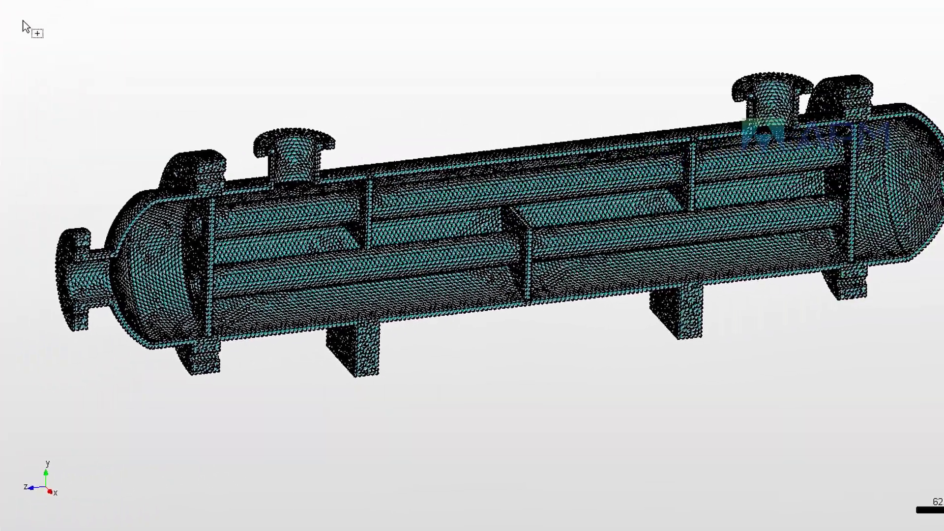
# Step: Apply the Wall condition with zero X, Y and Z velocity to all elements, then hide its display
pyautogui.moveTo(22, 21); pyautogui.dragTo(943, 503)
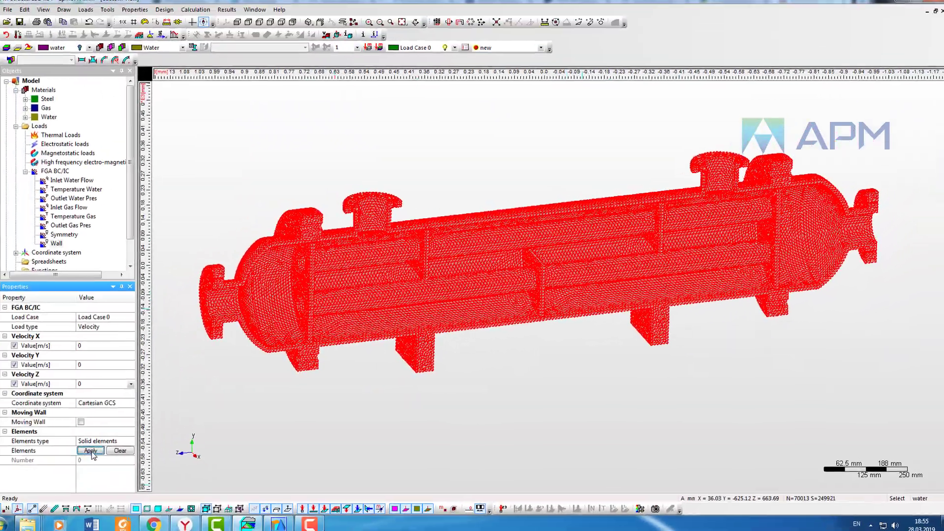
pyautogui.click(103, 449)
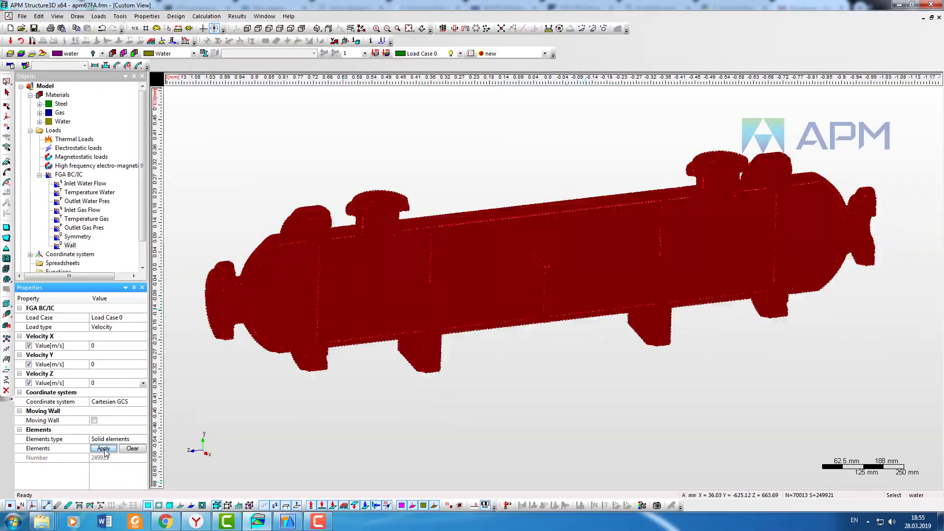
pyautogui.click(69, 246)
pyautogui.rightClick(64, 248)
pyautogui.click(287, 184)
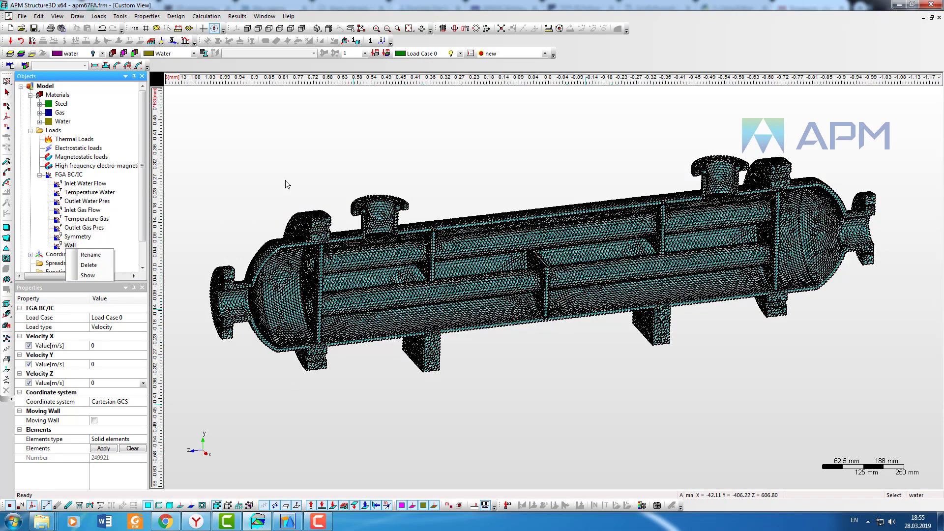
# Step: Switch to the front view and fix the bottom nodes of the right middle support foot against TX, TY and TZ with a rigid support
pyautogui.click(72, 192)
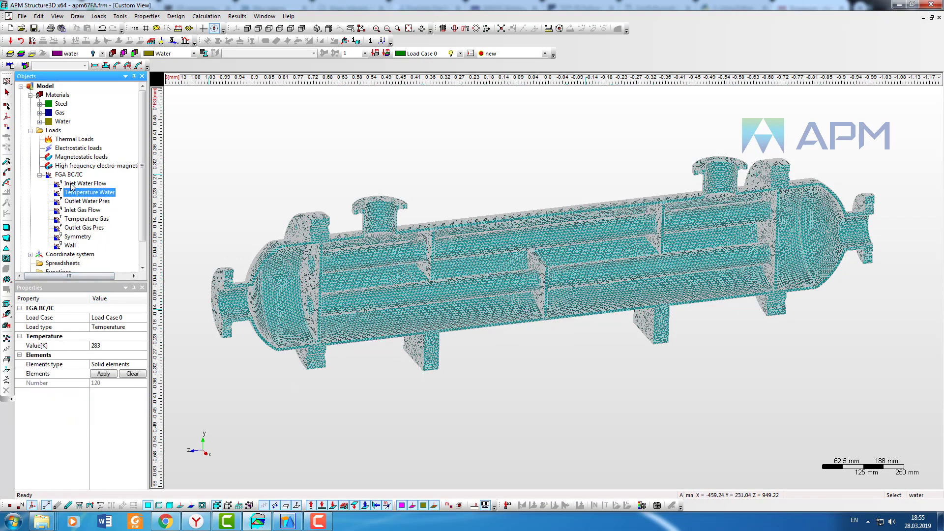
pyautogui.click(68, 174)
pyautogui.click(506, 170)
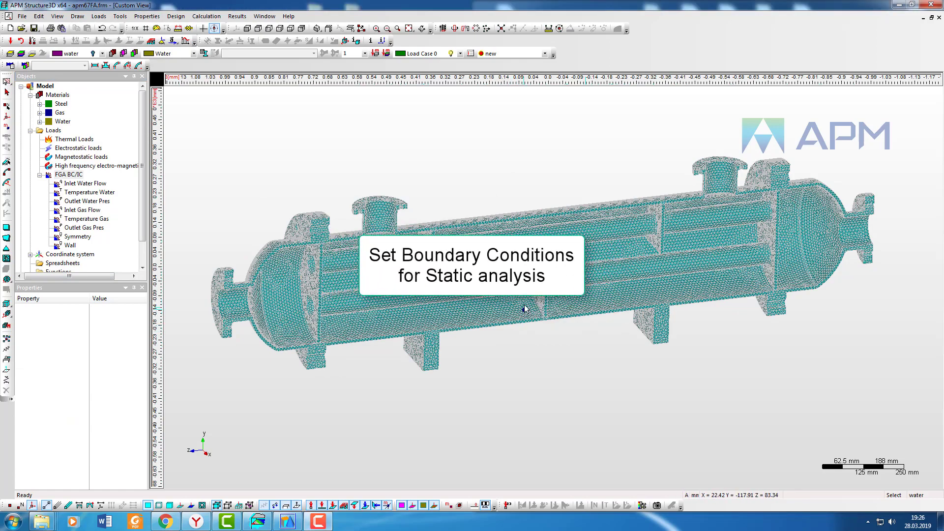
pyautogui.moveTo(604, 385); pyautogui.dragTo(842, 359, button='middle')
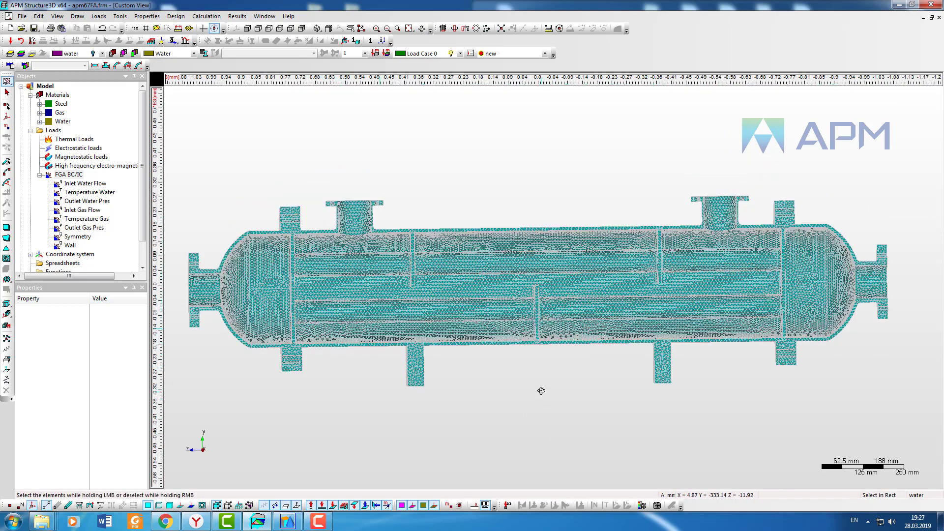
pyautogui.click(247, 30)
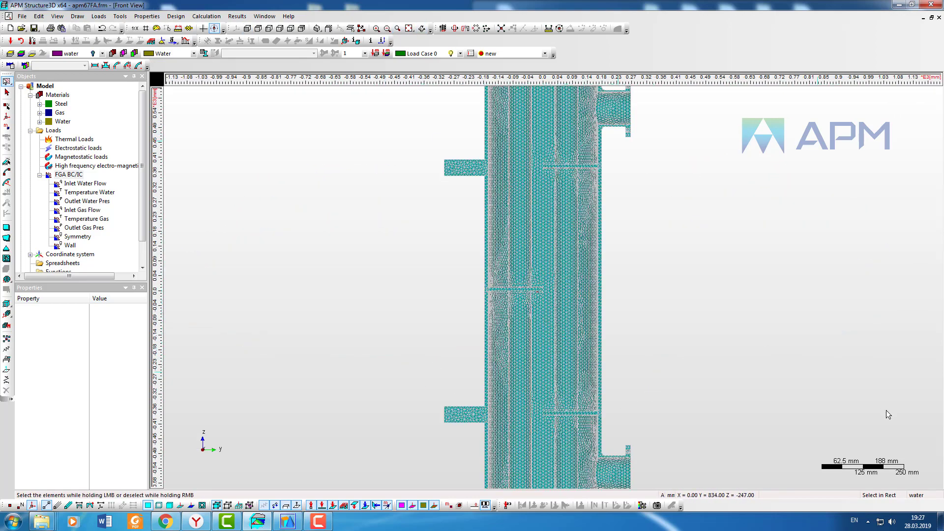
pyautogui.moveTo(885, 411); pyautogui.dragTo(580, 175, button='middle')
pyautogui.click(10, 506)
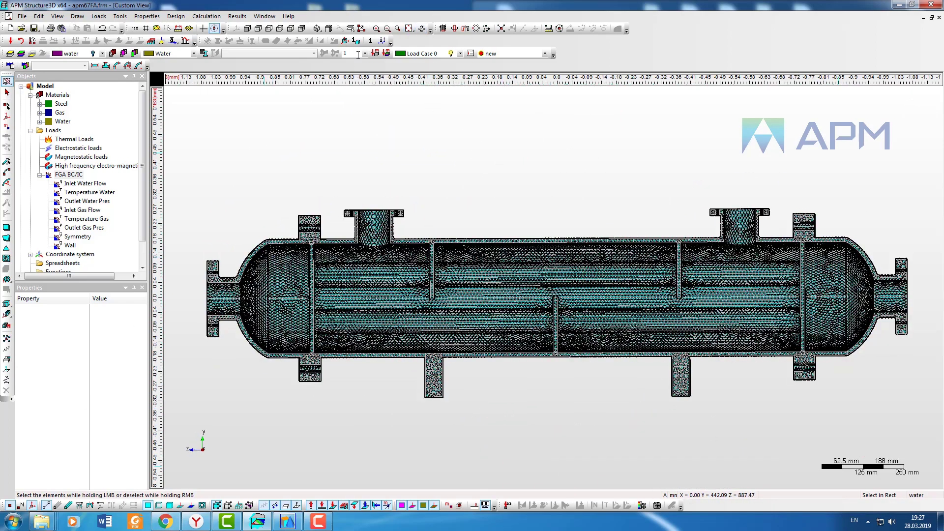
pyautogui.click(397, 29)
pyautogui.moveTo(624, 384); pyautogui.dragTo(738, 418)
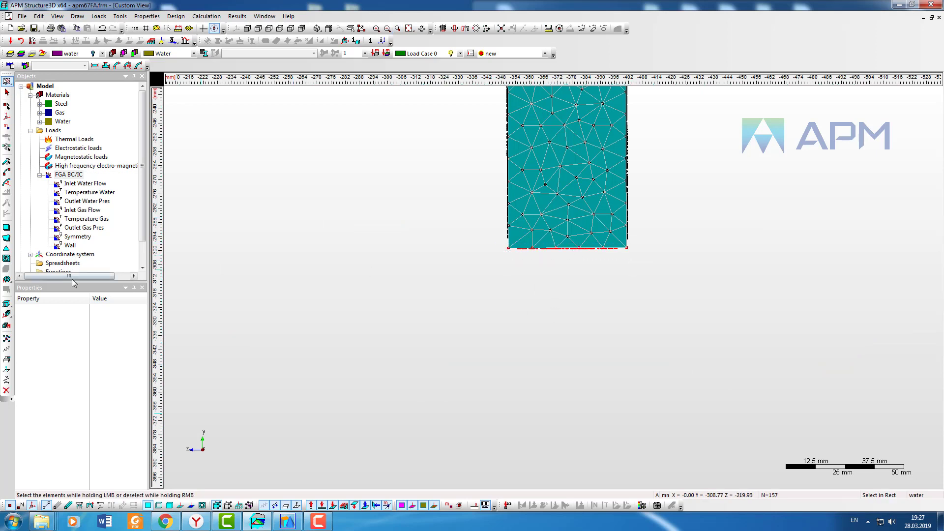
pyautogui.click(6, 359)
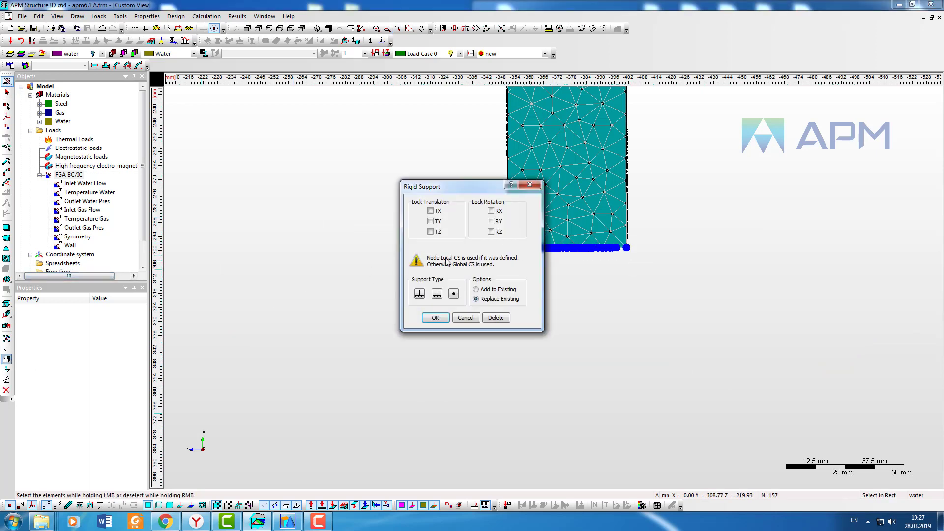
pyautogui.click(435, 319)
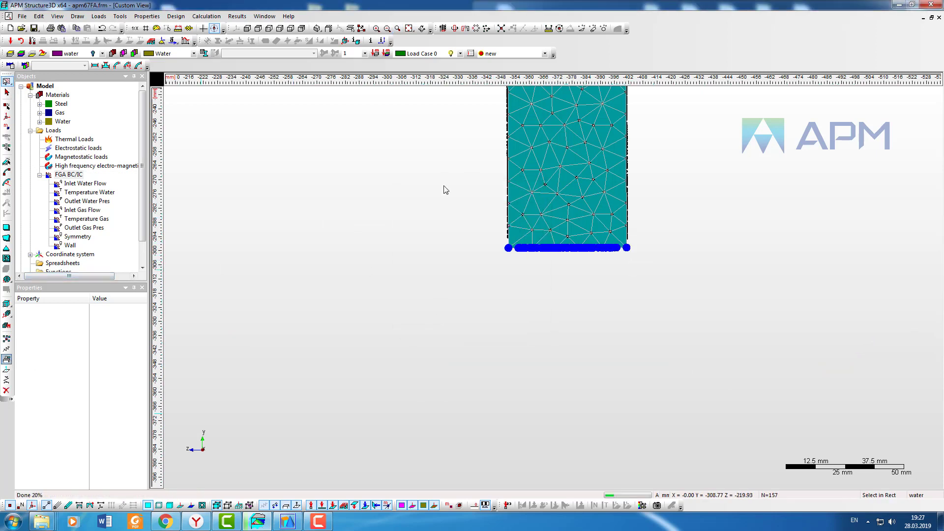
# Step: Fix the bottom nodes of the left middle support foot against TX and TY with a rigid support
pyautogui.click(409, 29)
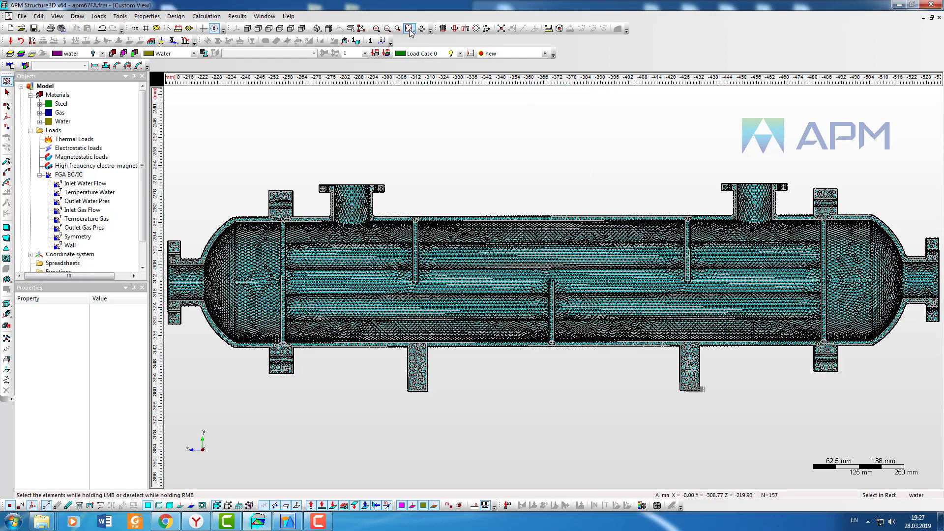
pyautogui.click(397, 29)
pyautogui.moveTo(389, 382); pyautogui.dragTo(473, 417)
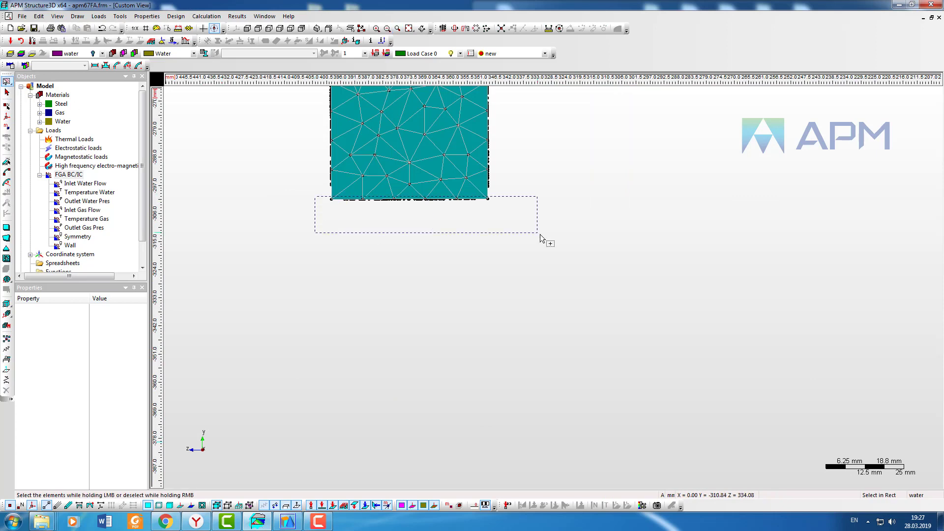
pyautogui.moveTo(540, 238); pyautogui.dragTo(540, 238)
pyautogui.click(7, 358)
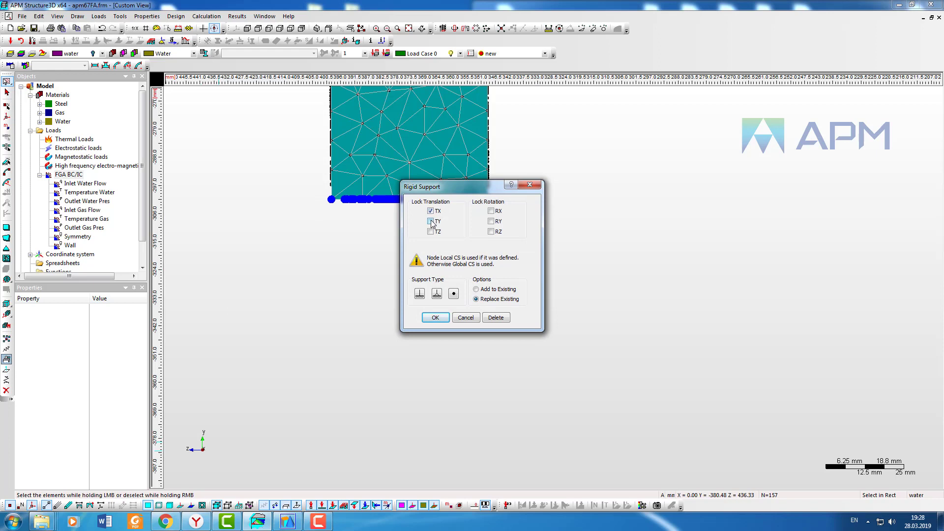
pyautogui.click(435, 318)
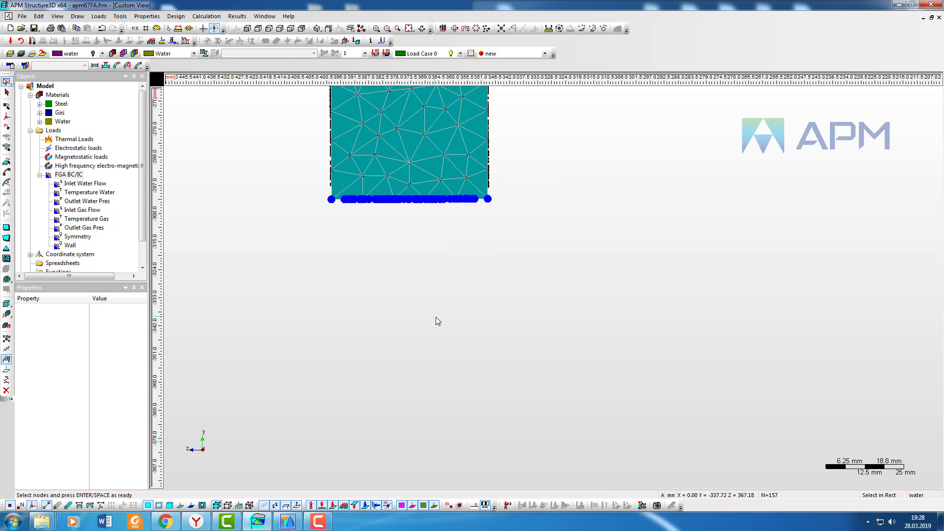
# Step: In the top view, add a rigid support locking TX on the symmetry-plane nodes, adding to existing supports
pyautogui.scroll(-1, 428, 247)
pyautogui.click(409, 28)
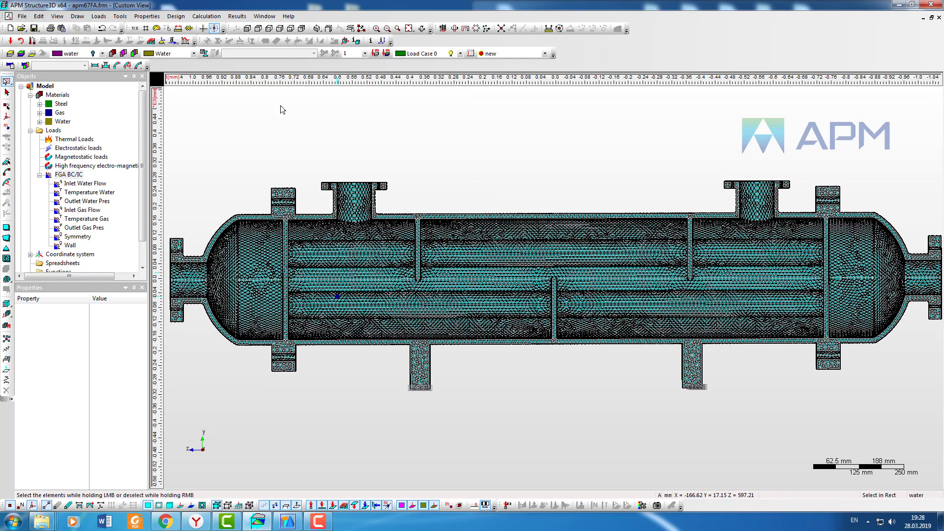
pyautogui.click(257, 29)
pyautogui.click(102, 53)
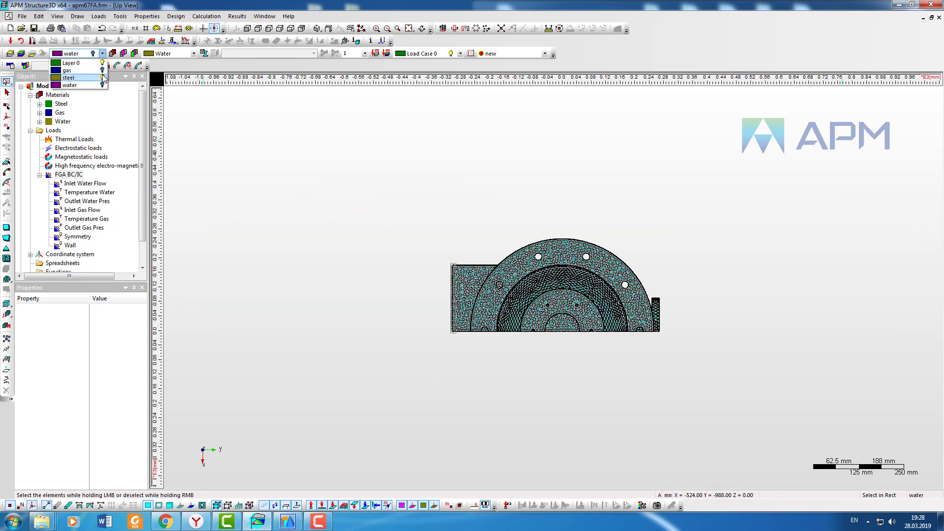
pyautogui.click(103, 85)
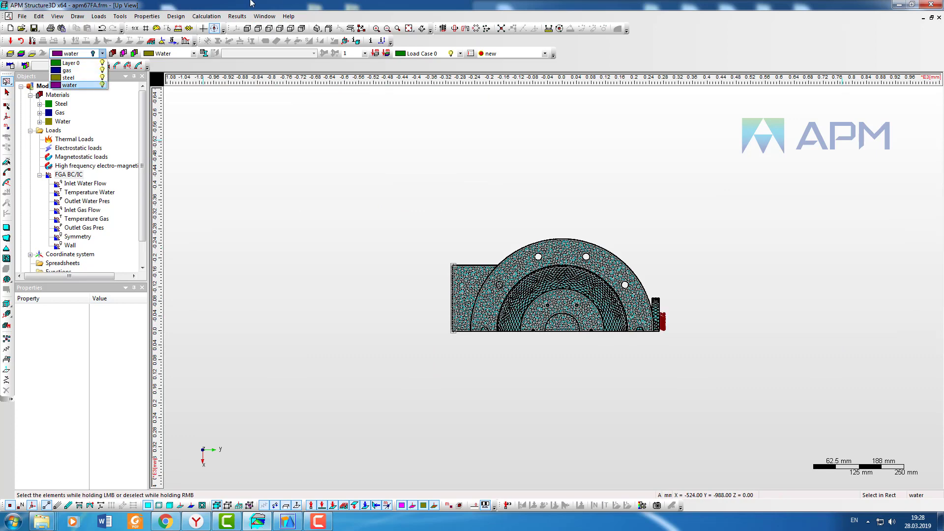
pyautogui.click(397, 29)
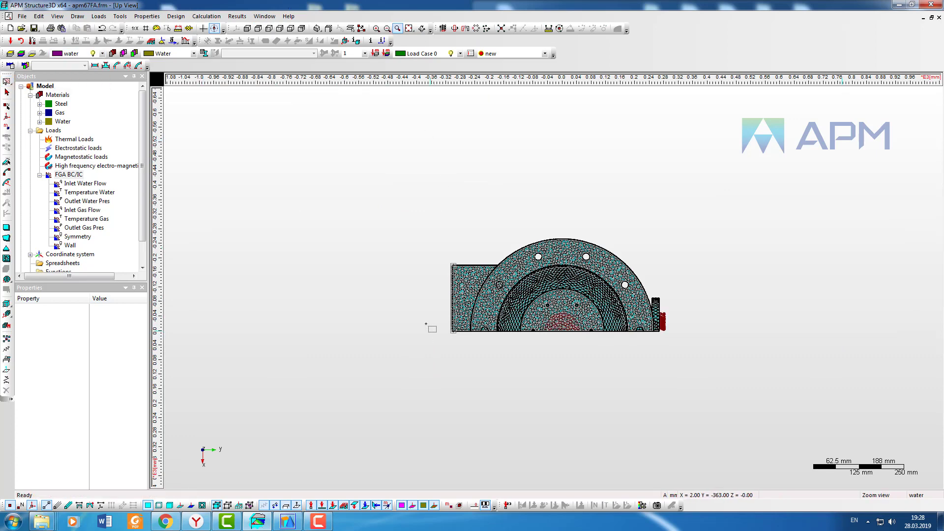
pyautogui.moveTo(487, 341); pyautogui.dragTo(751, 367)
pyautogui.moveTo(387, 276); pyautogui.dragTo(417, 305, button='middle')
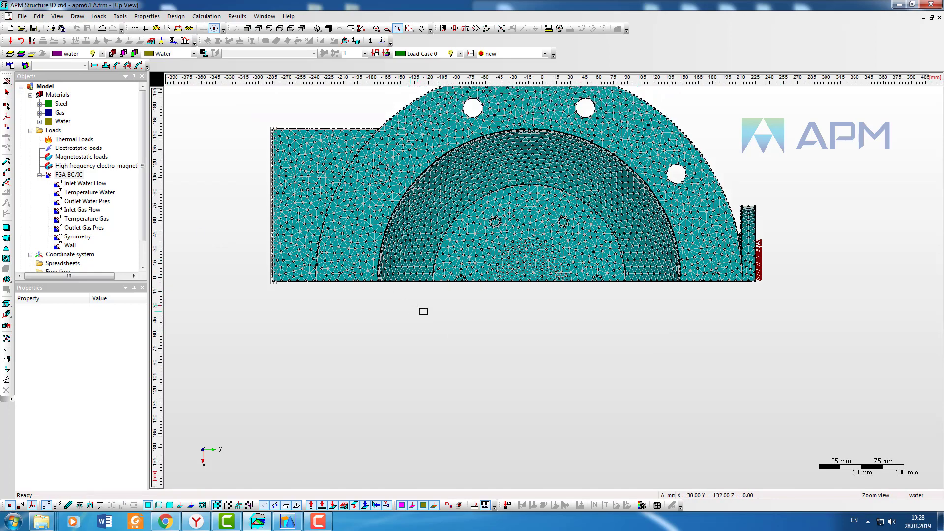
pyautogui.scroll(2, 416, 306)
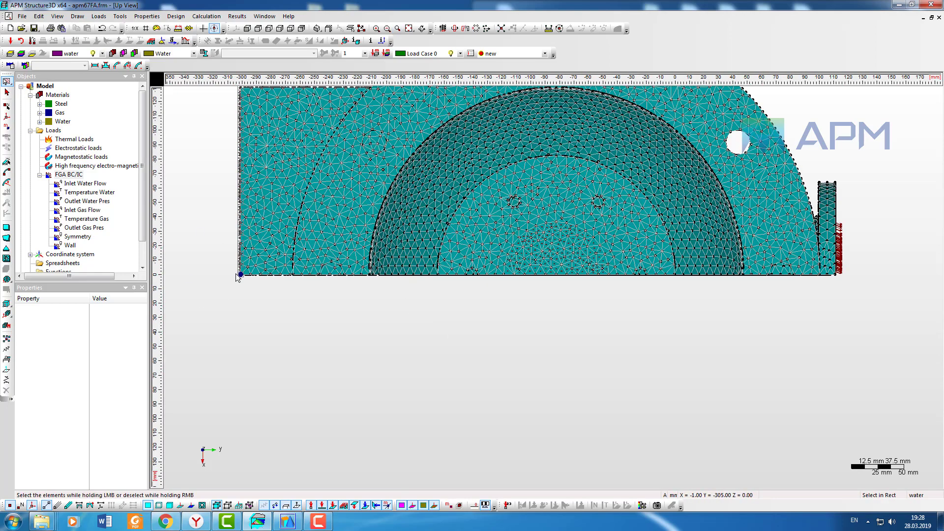
pyautogui.scroll(3, 237, 274)
pyautogui.moveTo(251, 280); pyautogui.dragTo(207, 280, button='middle')
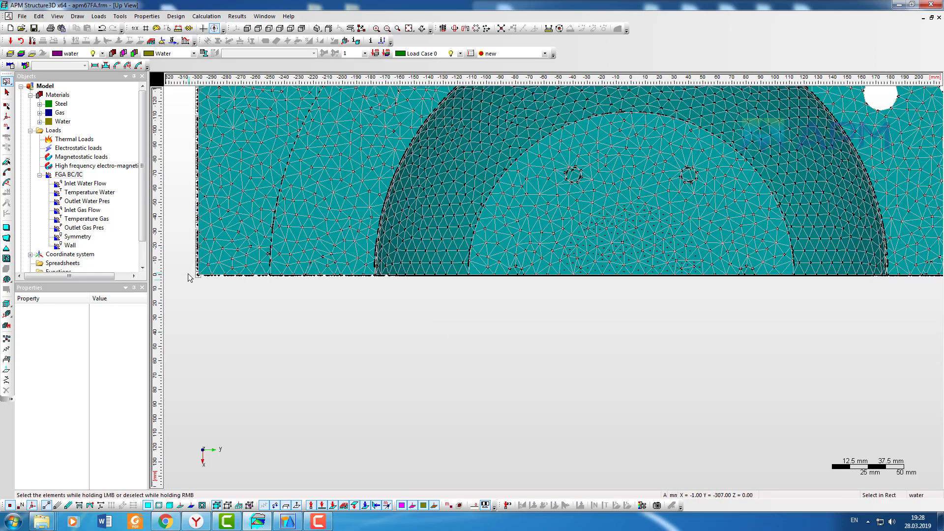
pyautogui.moveTo(716, 349); pyautogui.dragTo(335, 371, button='middle')
pyautogui.moveTo(335, 371); pyautogui.dragTo(692, 383)
pyautogui.click(8, 360)
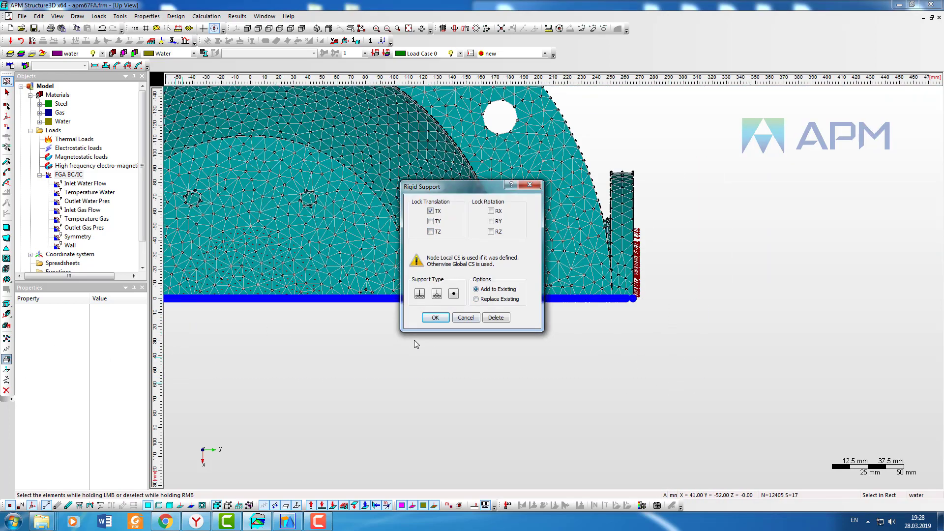
pyautogui.click(443, 318)
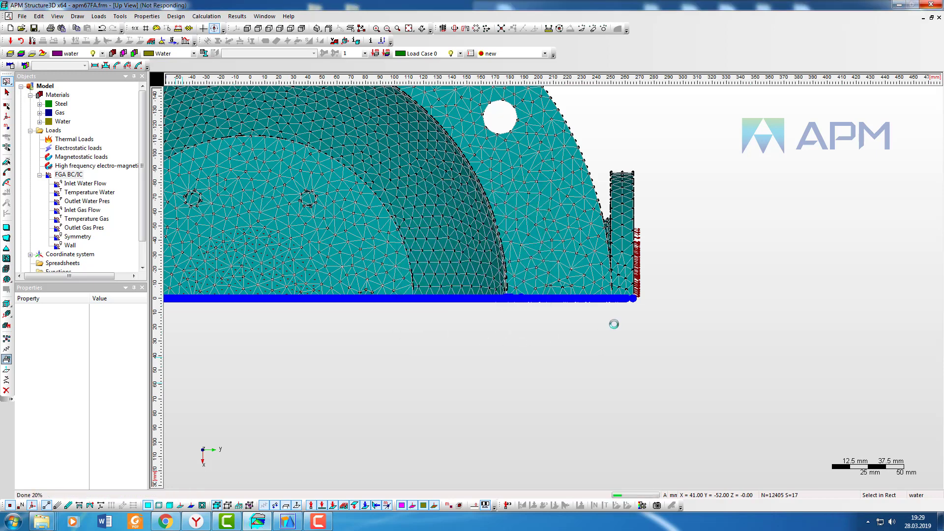
# Step: Zoom and orbit the model to examine the applied supports in 3D
pyautogui.scroll(-2, 582, 330)
pyautogui.scroll(-3, 582, 328)
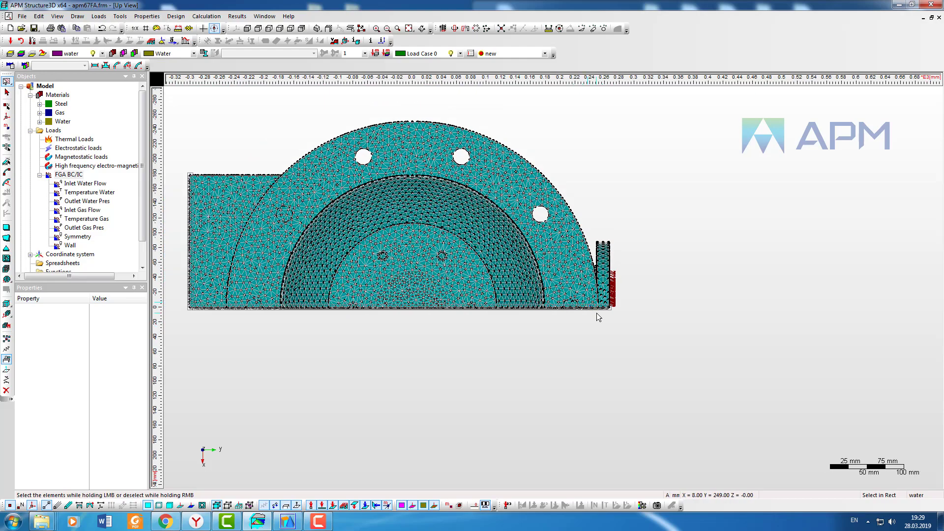
pyautogui.moveTo(431, 232); pyautogui.dragTo(522, 233, button='middle')
pyautogui.click(10, 506)
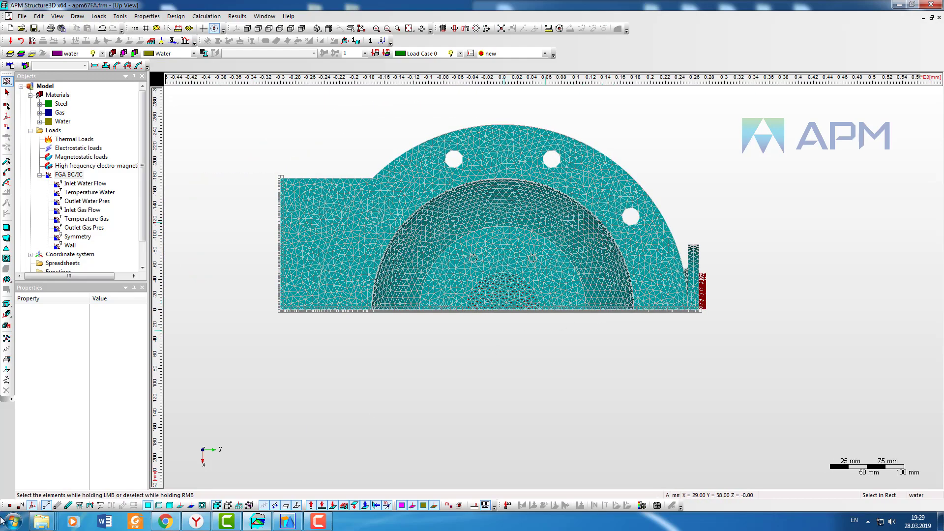
pyautogui.keyDown('shift'); pyautogui.moveTo(612, 269); pyautogui.dragTo(595, 298, button='middle'); pyautogui.keyUp('shift')
pyautogui.scroll(-5, 590, 305)
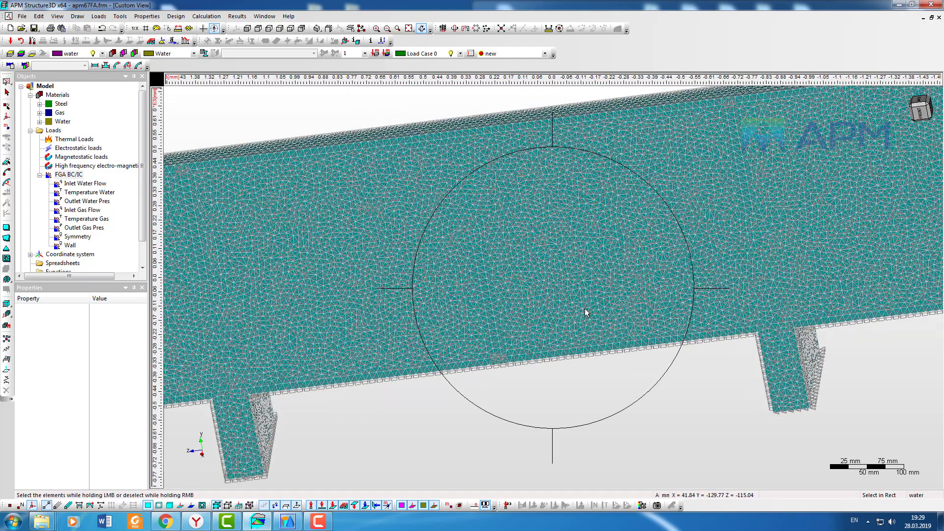
pyautogui.click(10, 505)
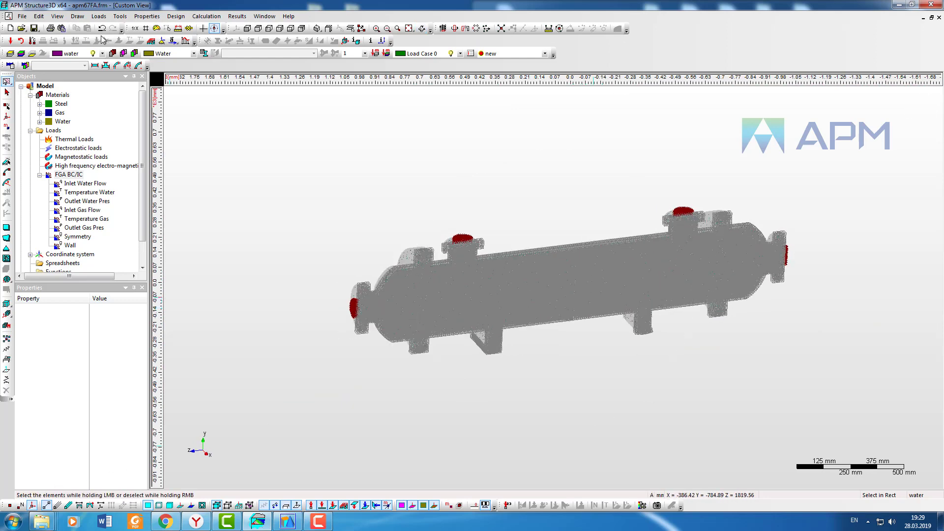
pyautogui.click(11, 505)
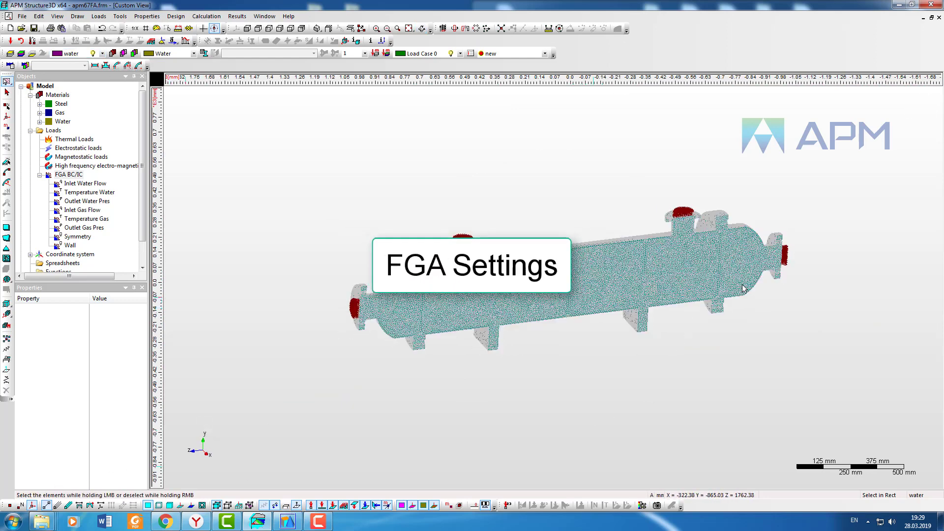
pyautogui.keyDown('shift'); pyautogui.moveTo(830, 312); pyautogui.dragTo(663, 274, button='middle'); pyautogui.keyUp('shift')
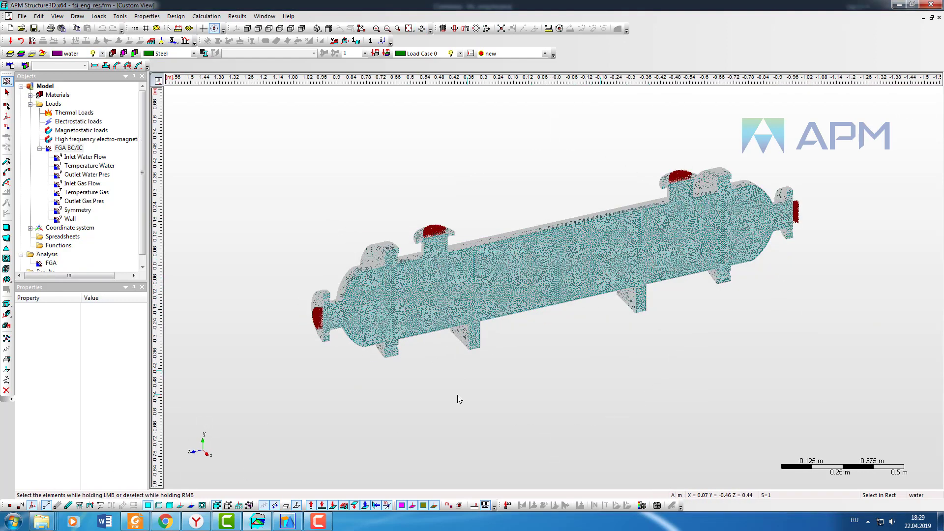
# Step: Add a Navier-Stokes Flow analysis under the FGA analysis
pyautogui.scroll(-1, 144, 229)
pyautogui.rightClick(52, 253)
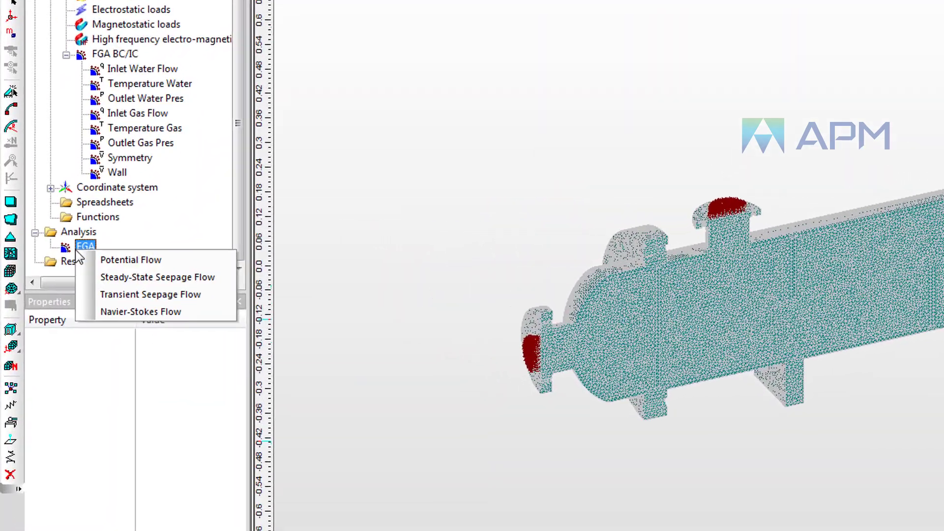
pyautogui.click(148, 314)
pyautogui.scroll(-1, 167, 276)
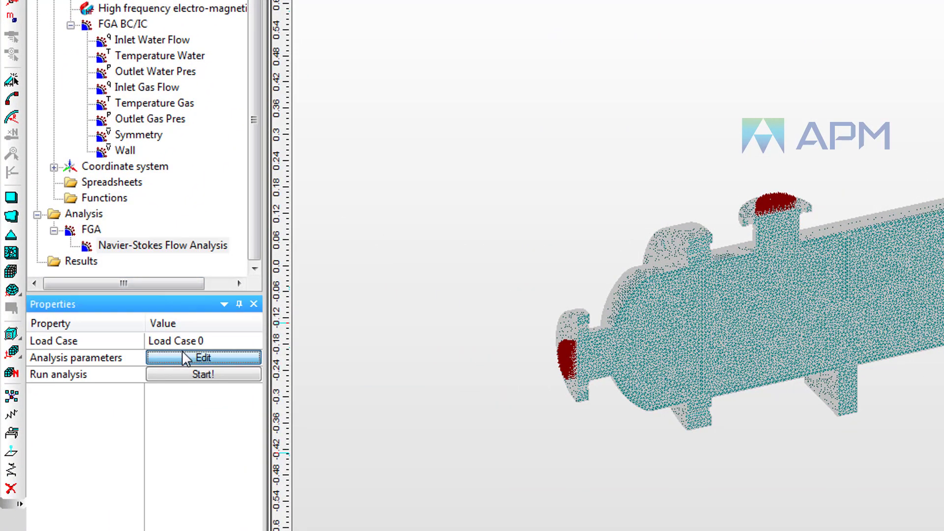
# Step: Open the FGA analysis parameters and review the Algorithm settings for thermal and turbulent flow
pyautogui.click(184, 357)
pyautogui.click(499, 32)
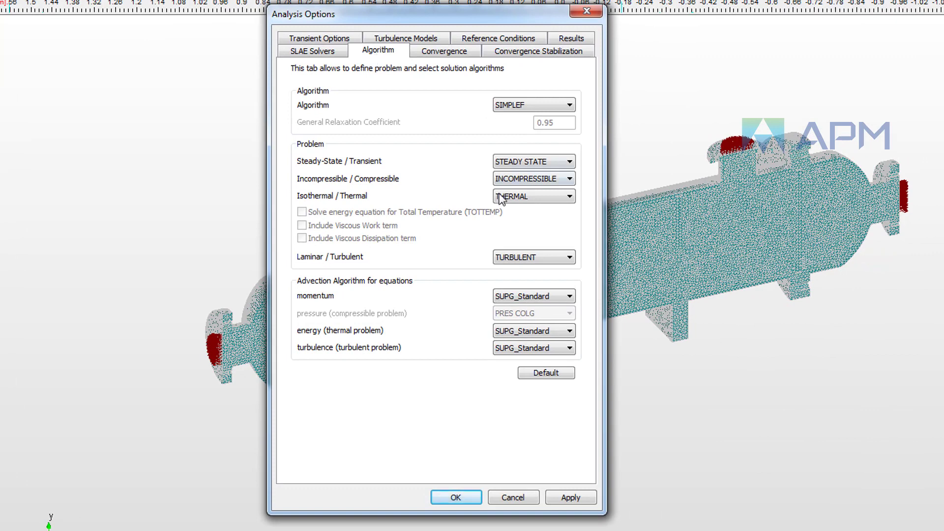
pyautogui.click(551, 198)
pyautogui.click(552, 258)
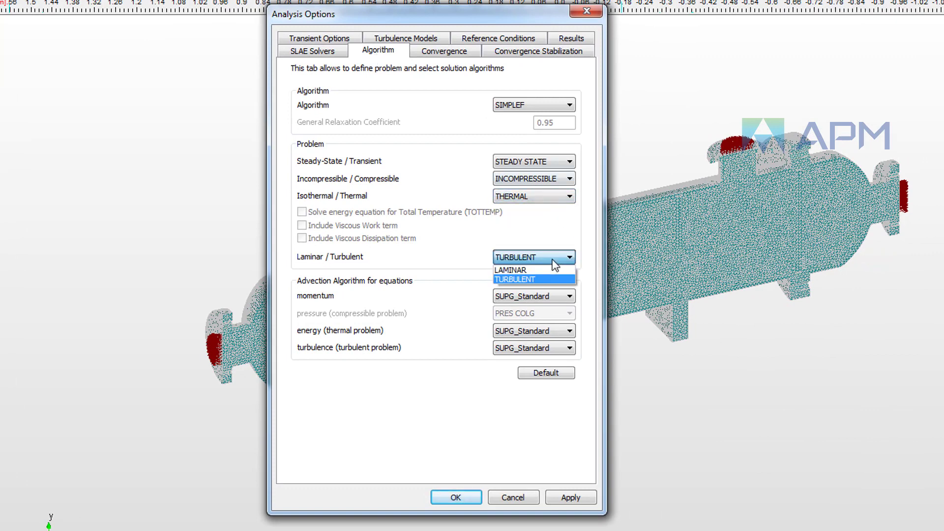
pyautogui.click(552, 257)
pyautogui.click(463, 53)
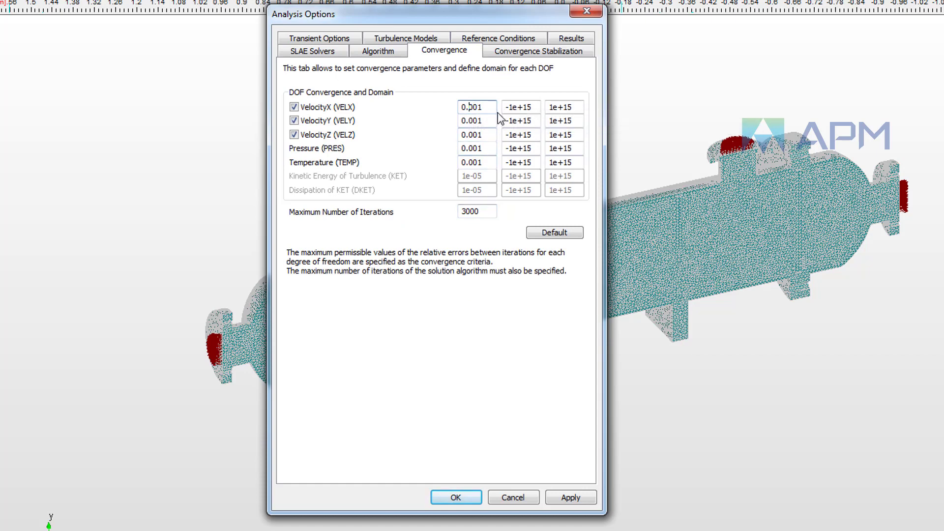
# Step: Set the convergence tolerances for VELY, VELZ, PRES and TEMP to 0.0001
pyautogui.click(471, 121)
pyautogui.write('0')
pyautogui.click(470, 135)
pyautogui.write('0')
pyautogui.click(471, 148)
pyautogui.write('0')
pyautogui.click(472, 162)
pyautogui.write('0')
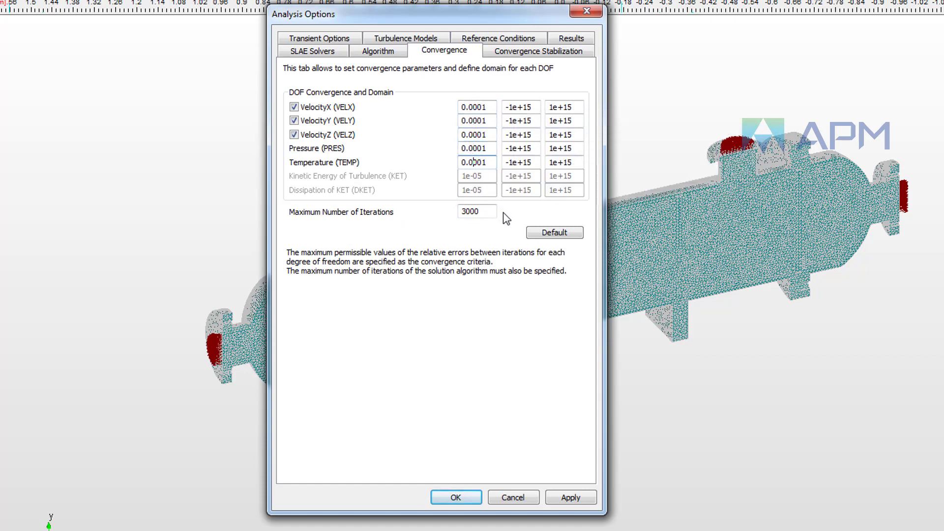
# Step: Review the remaining analysis option tabs, accept the options and start the Navier-Stokes flow analysis
pyautogui.click(529, 53)
pyautogui.click(368, 49)
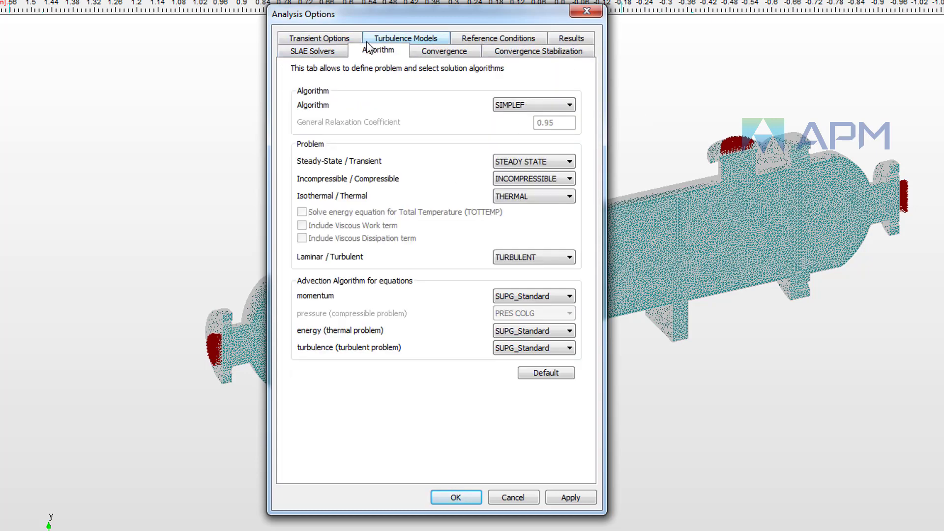
pyautogui.click(577, 41)
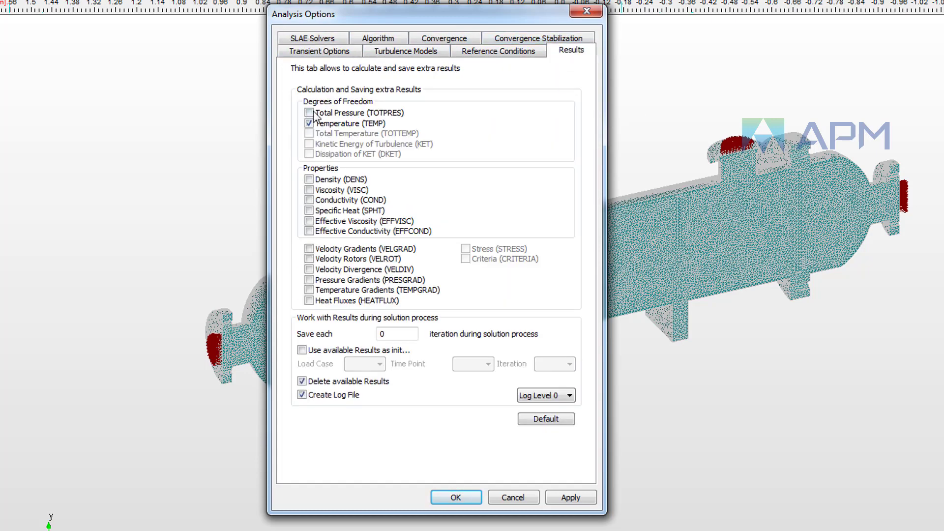
pyautogui.click(456, 498)
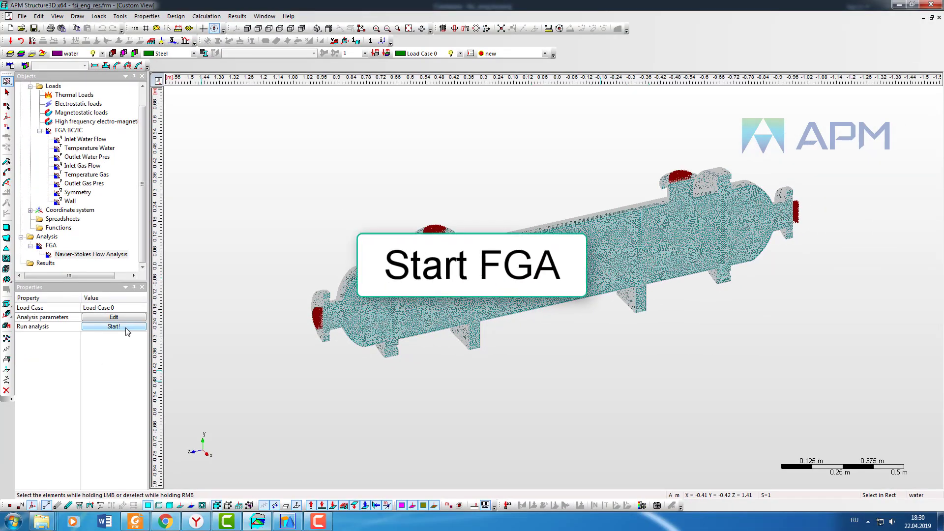
pyautogui.click(126, 328)
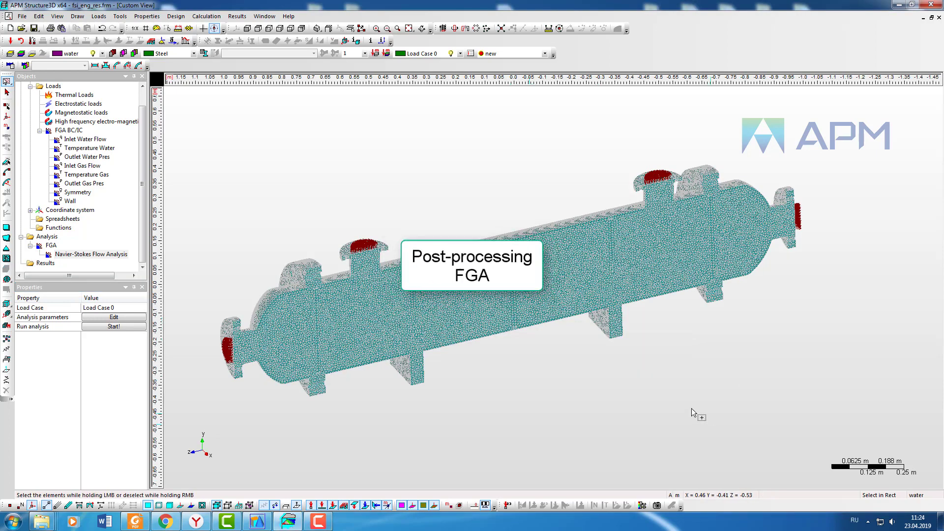
# Step: Display the Navier-Stokes result map as a velocity contour map
pyautogui.click(237, 16)
pyautogui.click(261, 50)
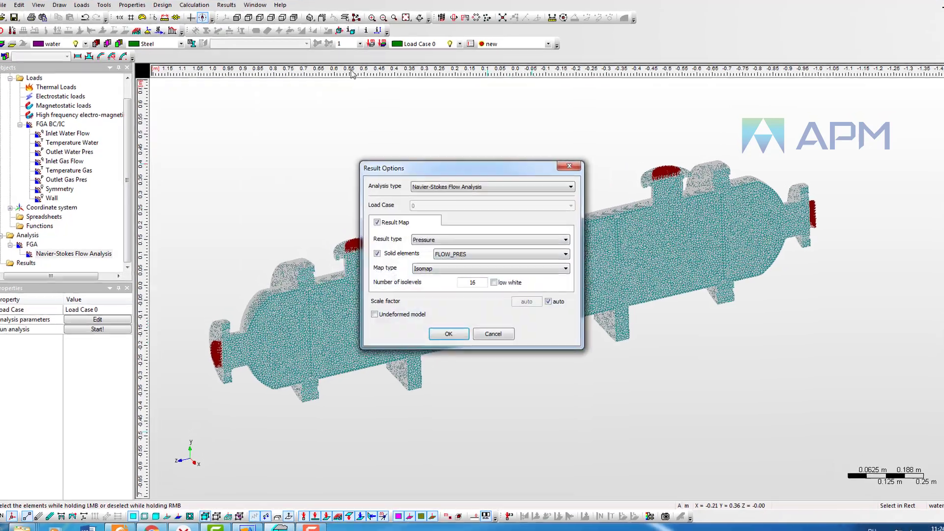
pyautogui.click(486, 230)
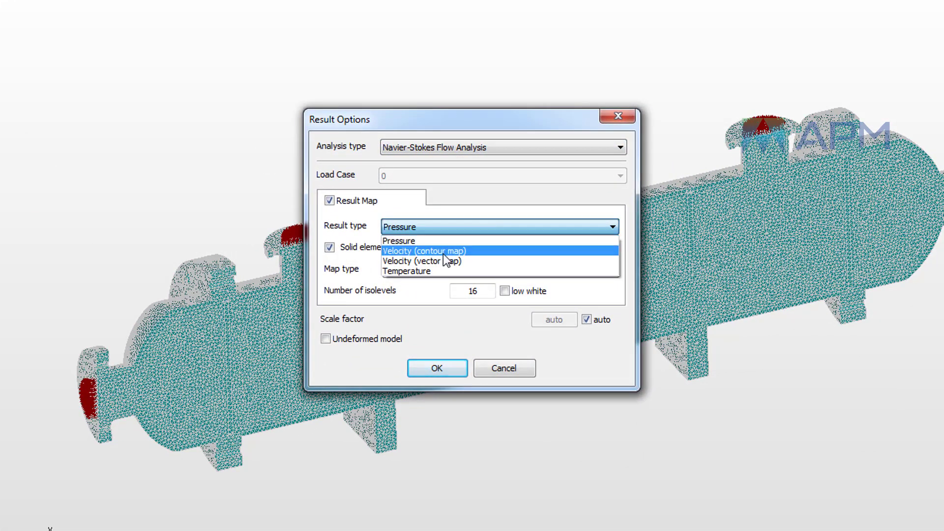
pyautogui.click(447, 252)
pyautogui.click(438, 373)
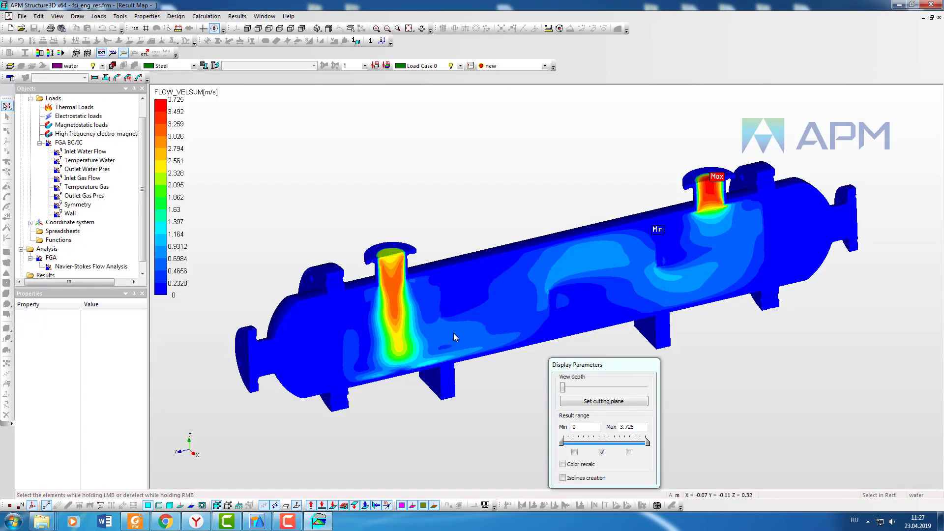
# Step: Hide the gas and steel layers to show only the water velocity field
pyautogui.moveTo(585, 365); pyautogui.dragTo(749, 348)
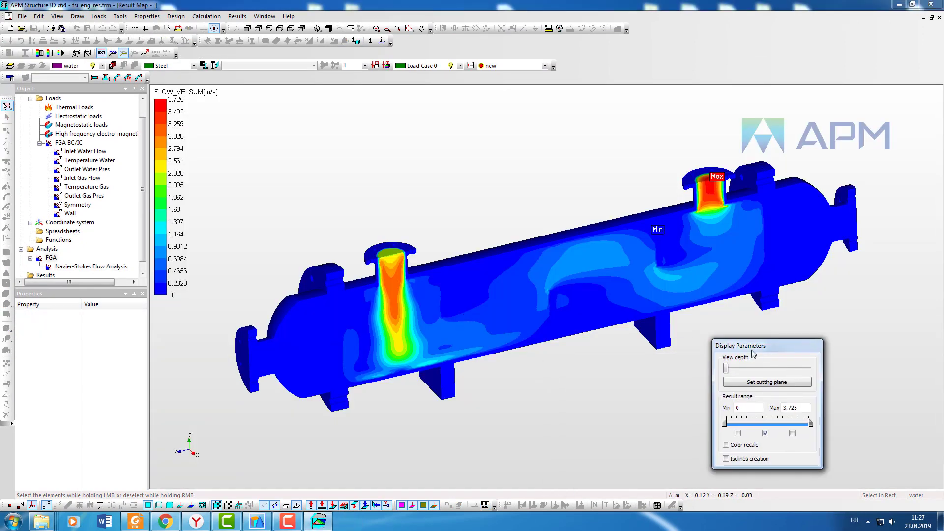
pyautogui.click(102, 66)
pyautogui.click(103, 98)
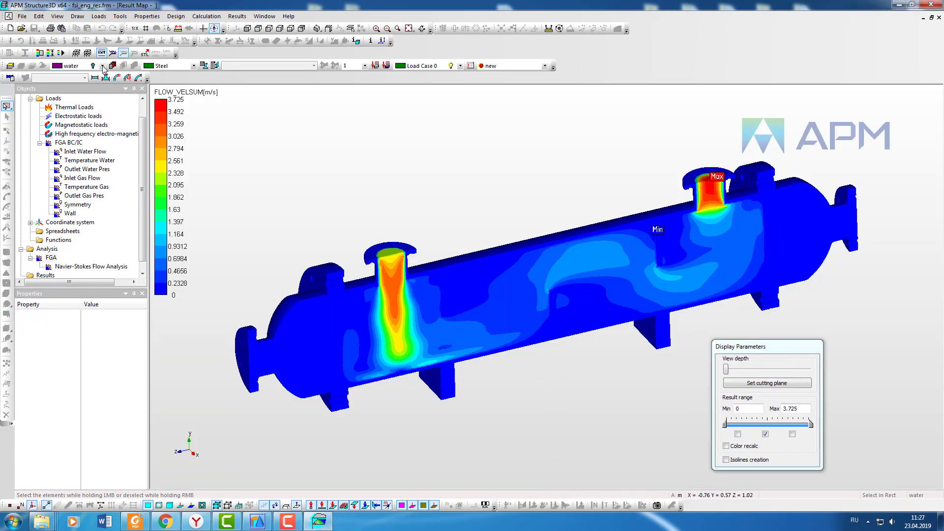
pyautogui.click(103, 66)
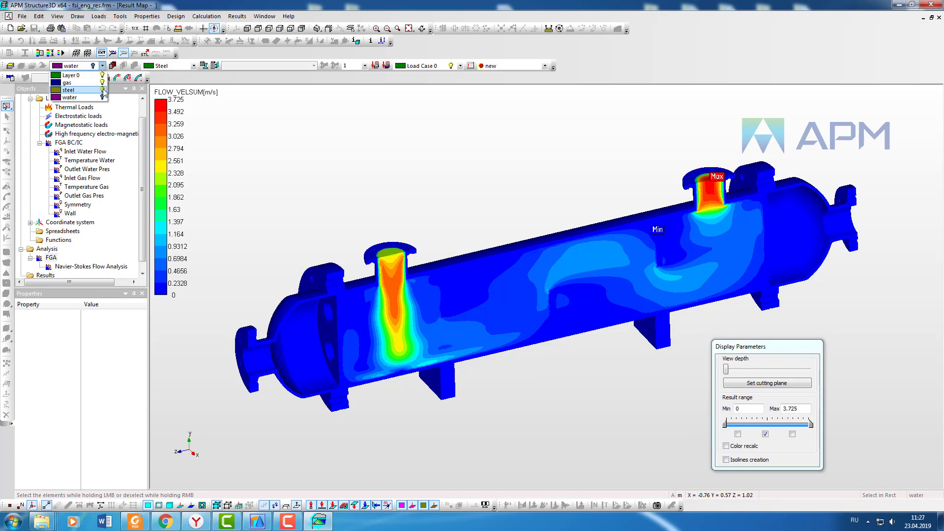
pyautogui.click(102, 90)
# Step: Orbit the water domain and probe velocity values across it
pyautogui.moveTo(494, 181); pyautogui.dragTo(527, 207, button='middle')
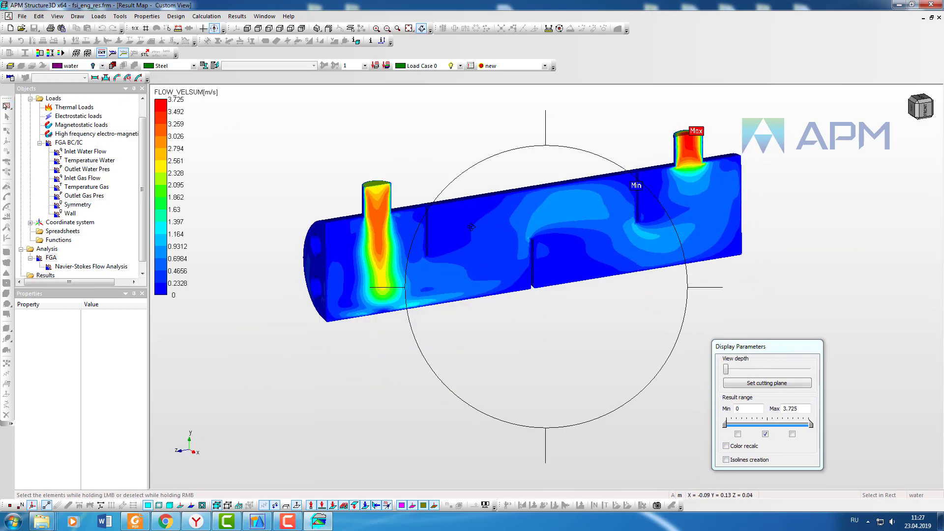
pyautogui.moveTo(471, 228); pyautogui.dragTo(560, 258, button='middle')
pyautogui.moveTo(465, 247); pyautogui.dragTo(494, 244, button='middle')
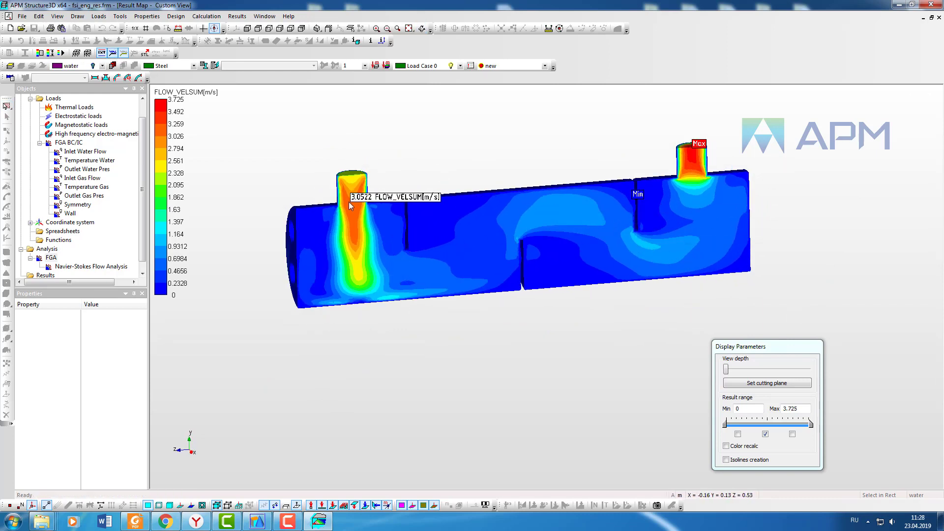
pyautogui.moveTo(393, 202); pyautogui.dragTo(605, 266, button='middle')
pyautogui.click(102, 66)
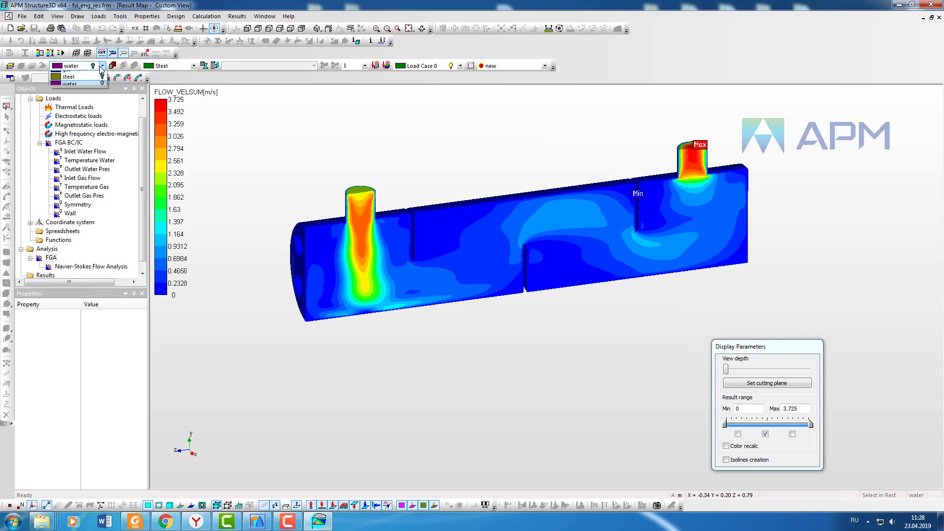
pyautogui.click(103, 83)
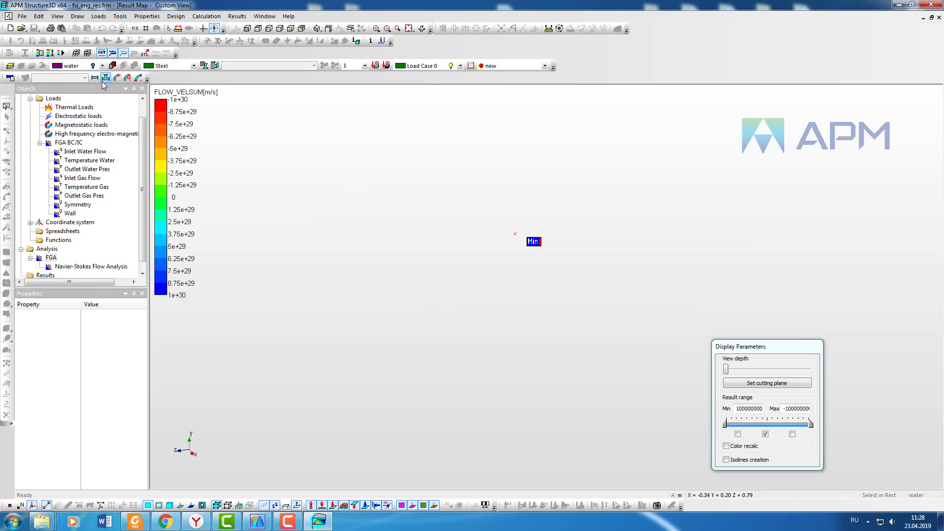
pyautogui.click(102, 66)
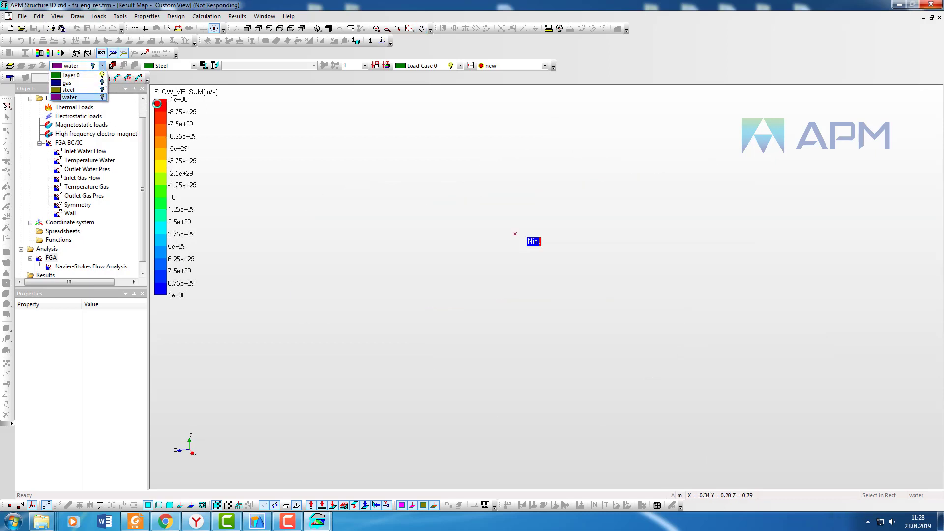
pyautogui.click(102, 98)
# Step: Switch to the front view and orbit and zoom to view the water tubes from above
pyautogui.click(251, 29)
pyautogui.click(421, 29)
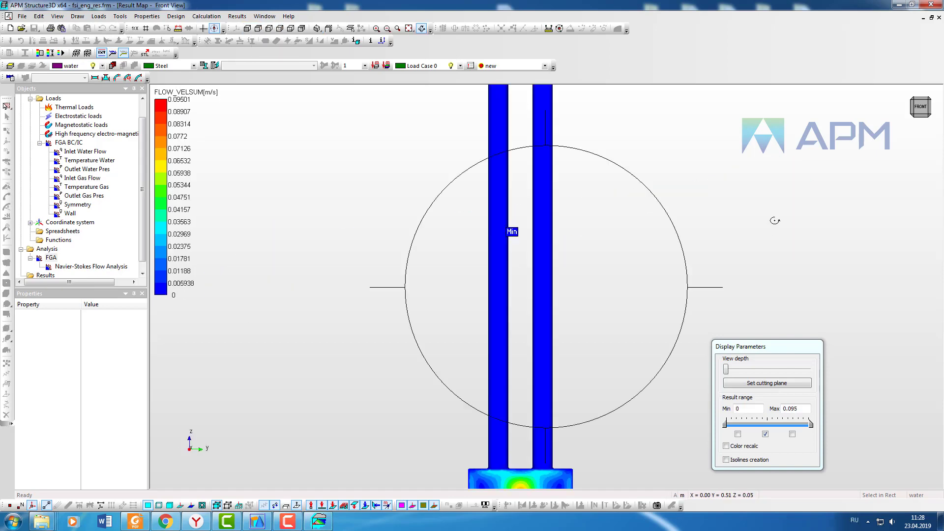
pyautogui.moveTo(773, 222); pyautogui.dragTo(564, 117)
pyautogui.press('Escape')
pyautogui.scroll(-1, 600, 188)
pyautogui.moveTo(539, 291); pyautogui.dragTo(567, 178, button='middle')
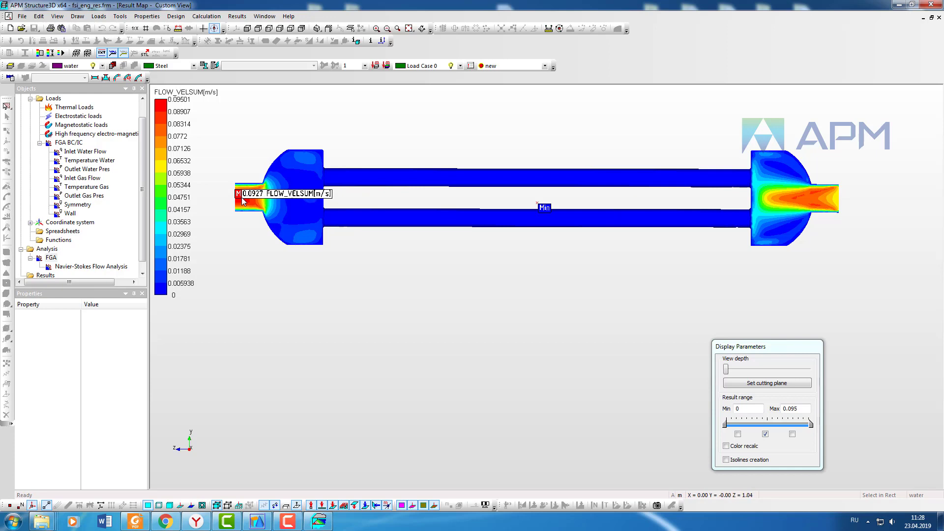
# Step: Move the view depth slider to cut through the water domain at different depths
pyautogui.moveTo(726, 369); pyautogui.dragTo(766, 372)
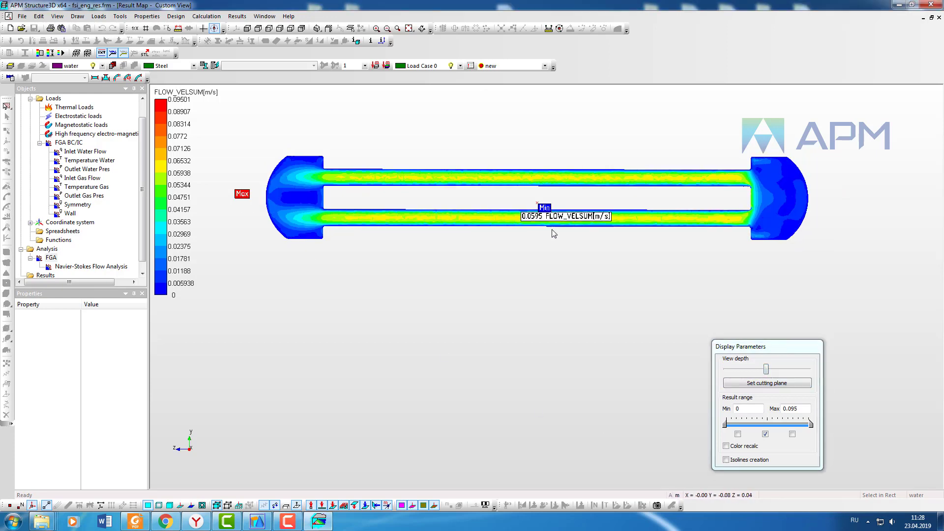
pyautogui.moveTo(766, 373); pyautogui.dragTo(779, 372)
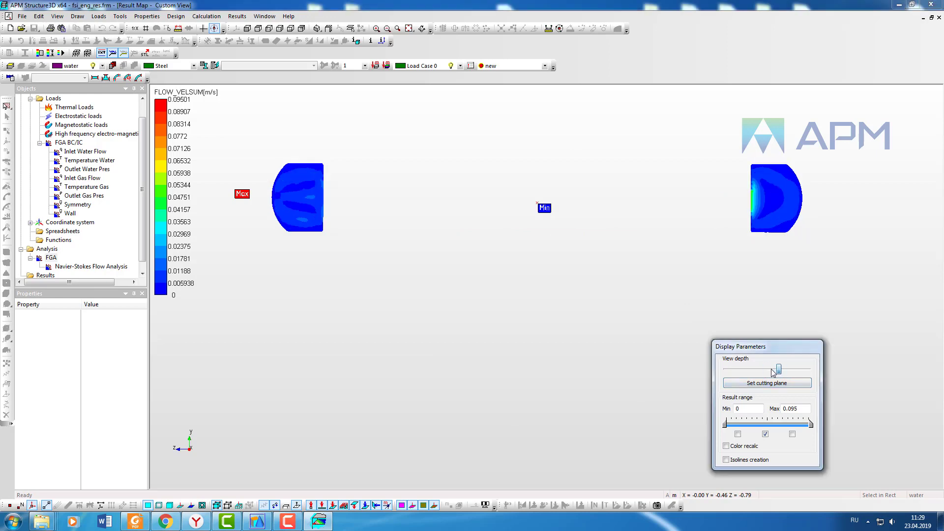
pyautogui.moveTo(469, 311); pyautogui.dragTo(415, 278)
pyautogui.moveTo(415, 279)
pyautogui.mouseDown(button='middle')
pyautogui.moveTo(610, 270)
pyautogui.moveTo(692, 286)
pyautogui.moveTo(825, 270)
pyautogui.moveTo(623, 299)
pyautogui.moveTo(634, 287)
pyautogui.moveTo(585, 279)
pyautogui.mouseUp(button='middle')
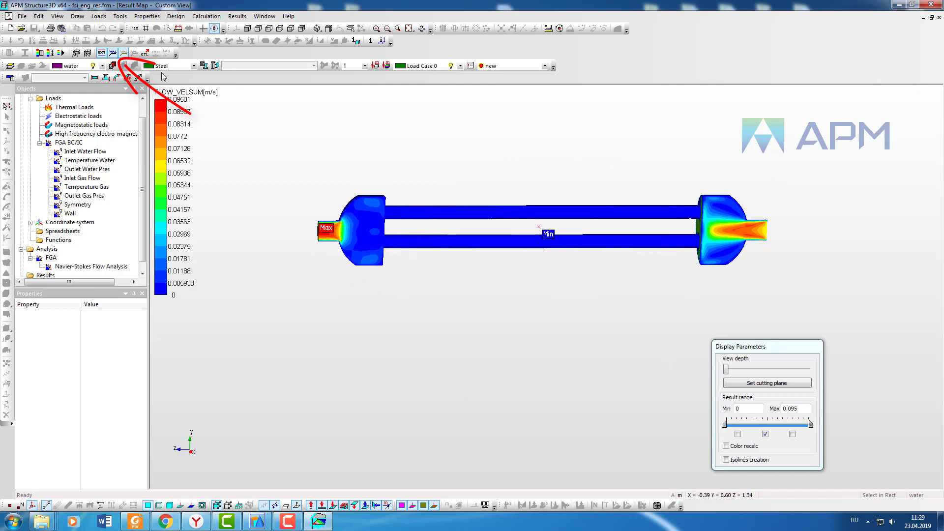
# Step: Change the result map type to Pressure
pyautogui.click(103, 67)
pyautogui.click(103, 67)
pyautogui.moveTo(698, 265); pyautogui.dragTo(755, 260, button='middle')
pyautogui.click(237, 17)
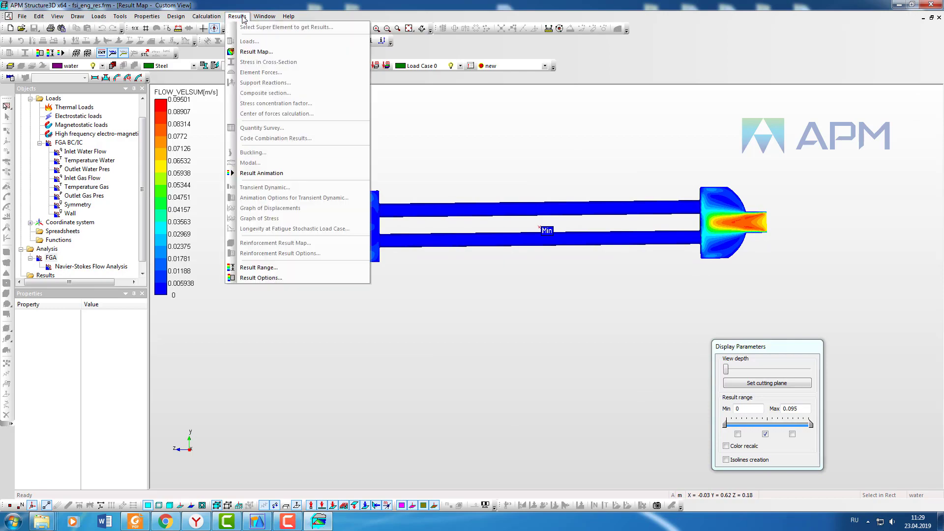
pyautogui.click(256, 39)
pyautogui.click(488, 240)
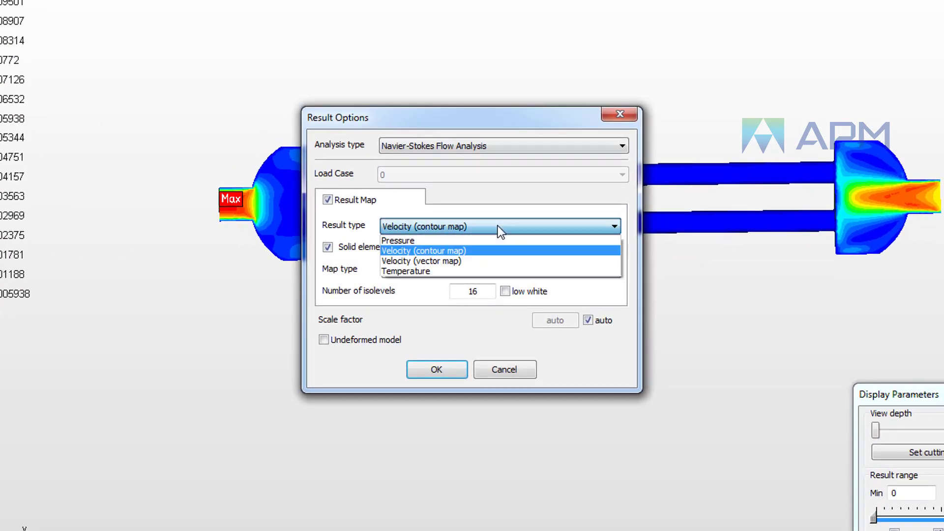
pyautogui.click(413, 241)
pyautogui.click(441, 368)
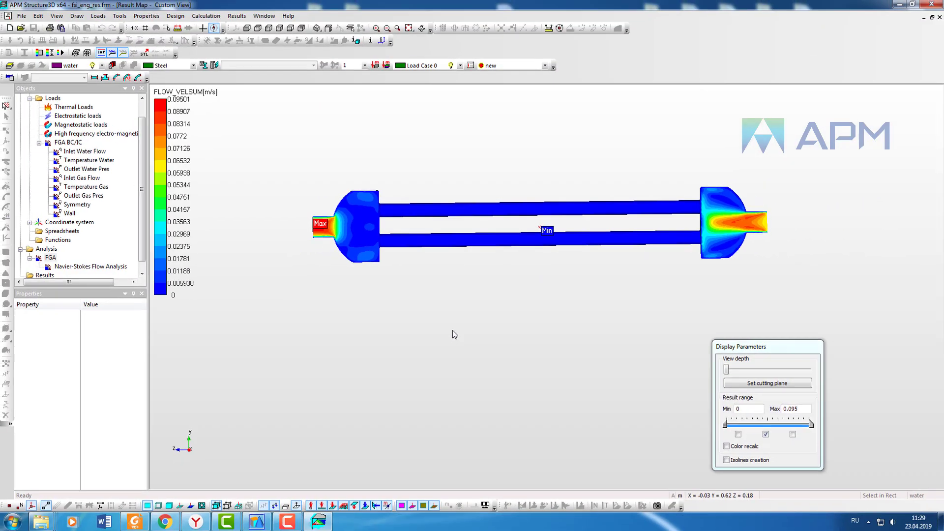
# Step: Orbit and zoom to examine the water pressure distribution
pyautogui.moveTo(605, 283); pyautogui.dragTo(374, 248)
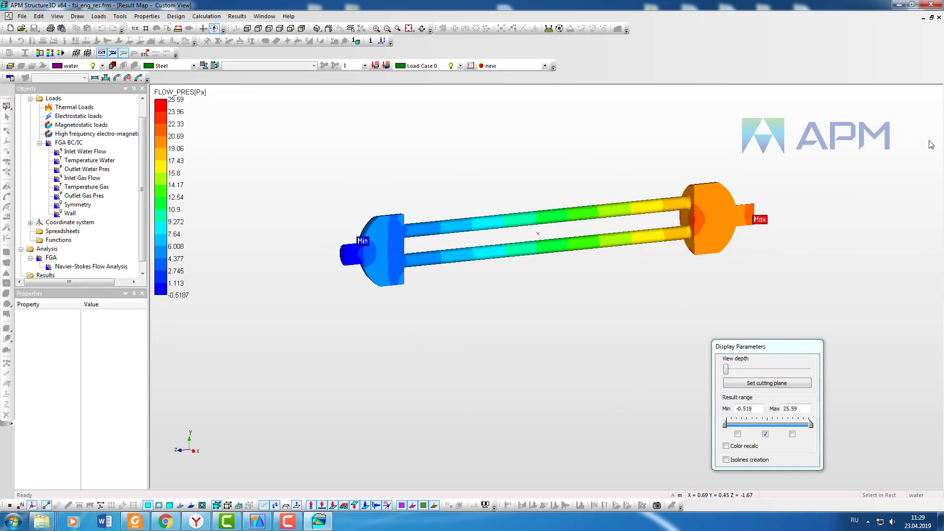
pyautogui.moveTo(817, 172); pyautogui.dragTo(789, 167, button='middle')
pyautogui.scroll(1, 744, 160)
# Step: Hide the water layer and display the gas pressure field
pyautogui.click(102, 65)
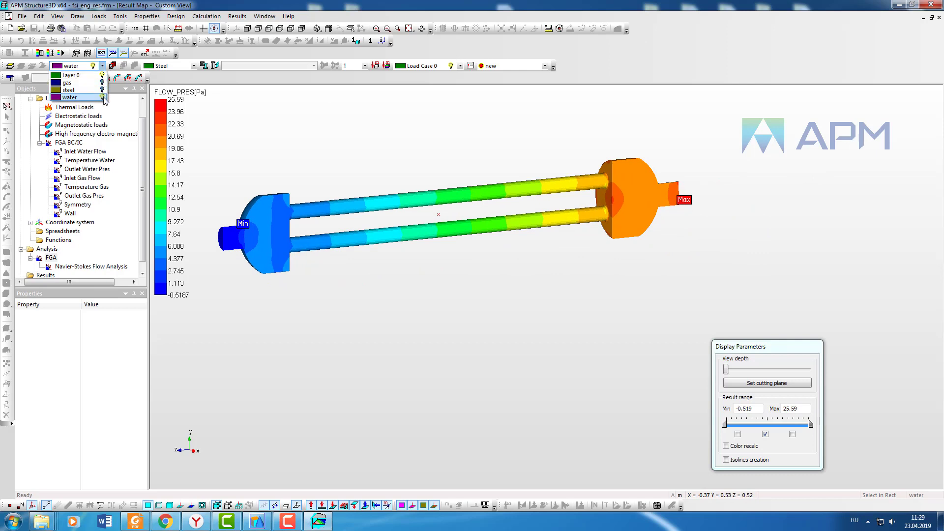
pyautogui.click(103, 97)
pyautogui.click(67, 82)
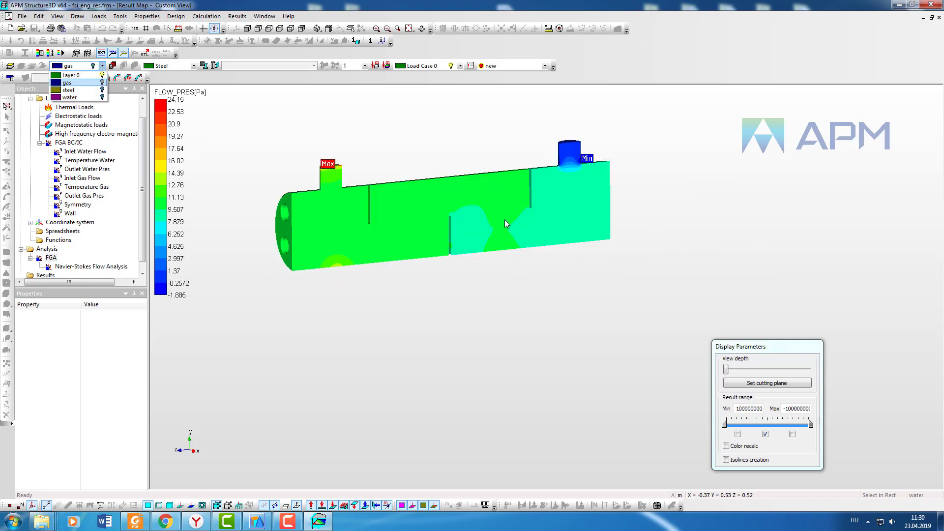
# Step: Switch to the front view and orbit to examine the gas pressure field
pyautogui.moveTo(520, 237)
pyautogui.mouseDown(button='middle')
pyautogui.moveTo(544, 251)
pyautogui.moveTo(523, 263)
pyautogui.moveTo(522, 243)
pyautogui.moveTo(493, 232)
pyautogui.moveTo(512, 227)
pyautogui.mouseUp(button='middle')
pyautogui.click(248, 28)
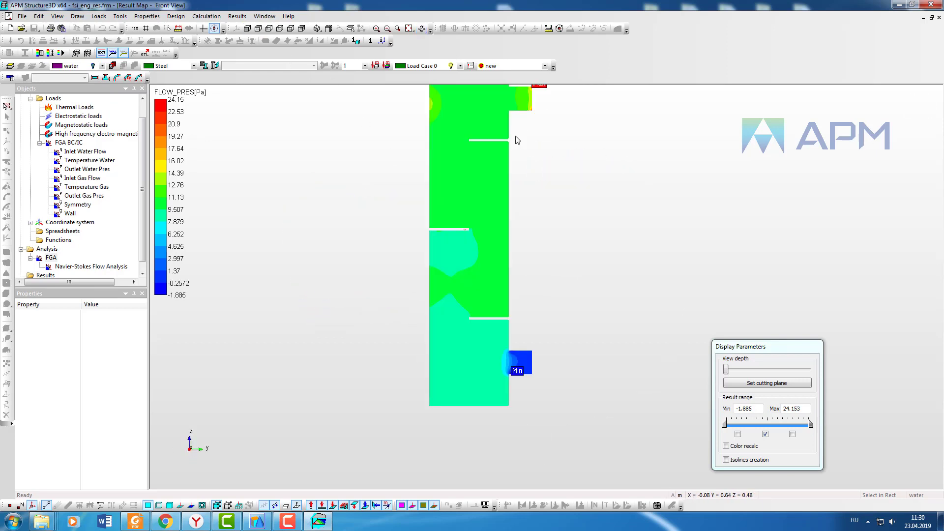
pyautogui.moveTo(708, 224); pyautogui.dragTo(640, 126, button='middle')
pyautogui.moveTo(820, 257); pyautogui.dragTo(821, 249, button='middle')
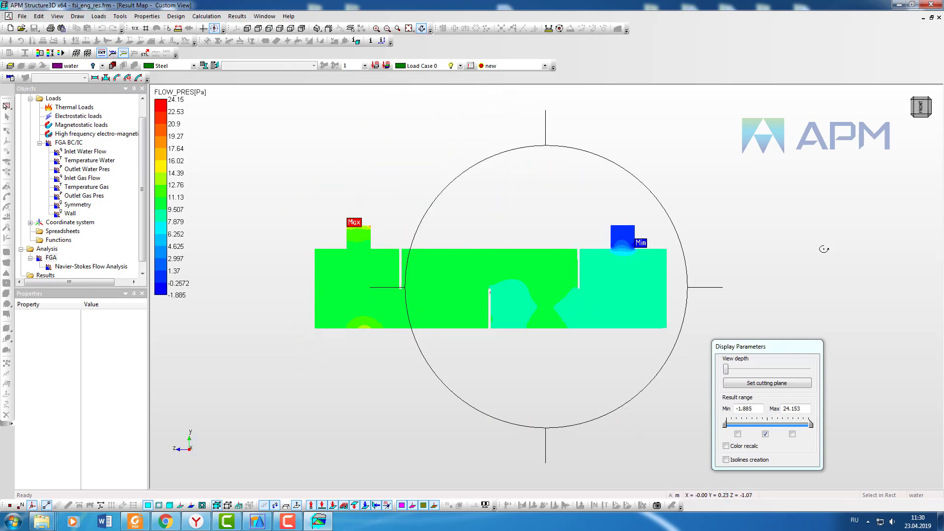
pyautogui.moveTo(726, 370); pyautogui.dragTo(753, 370)
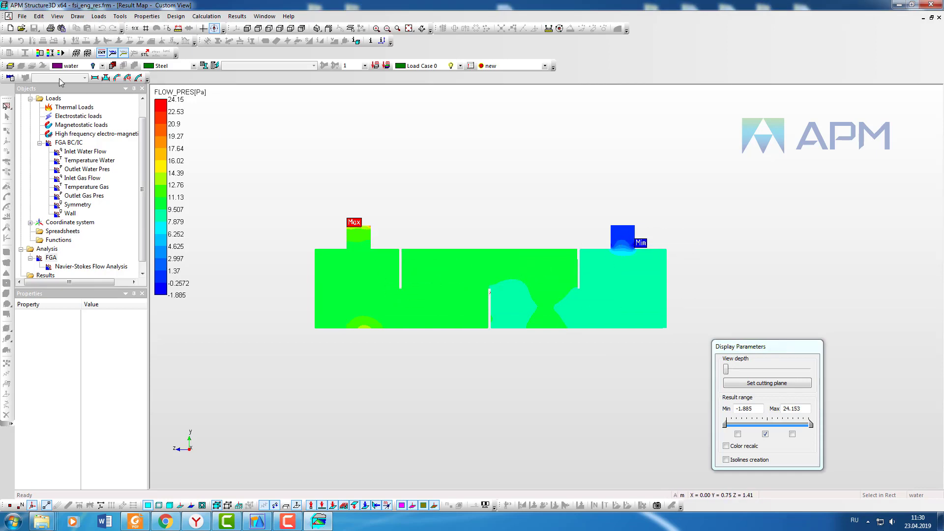
# Step: Turn the gas and steel layers back on and orbit to examine the full model's pressure map
pyautogui.click(102, 66)
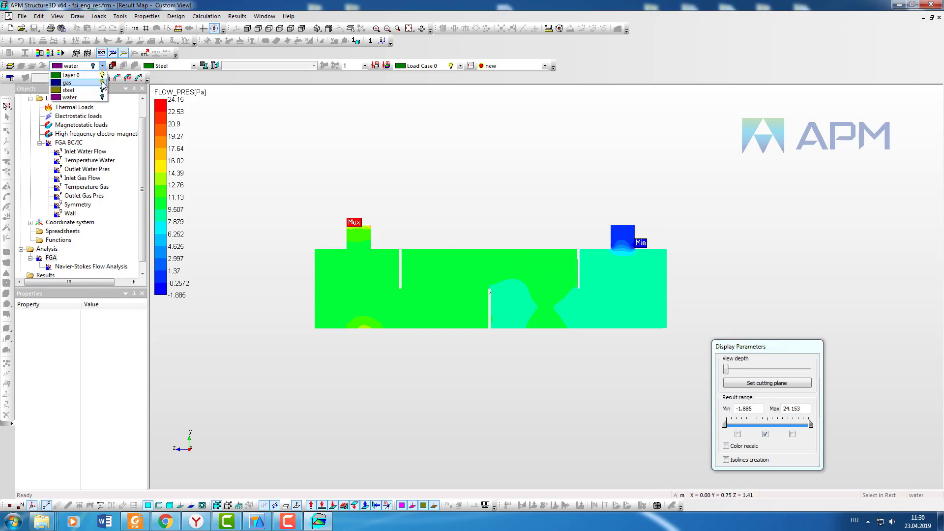
pyautogui.click(103, 83)
pyautogui.click(103, 90)
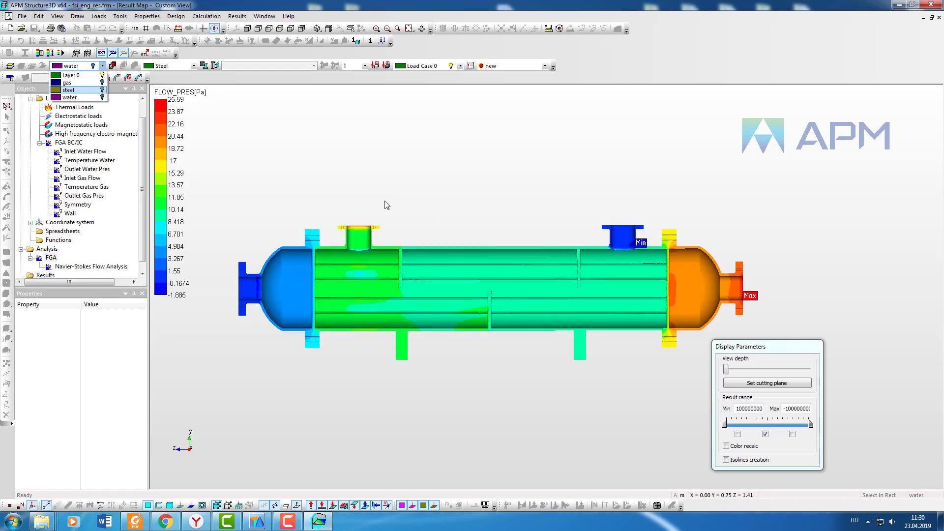
pyautogui.click(578, 220)
pyautogui.moveTo(546, 234); pyautogui.dragTo(590, 266, button='middle')
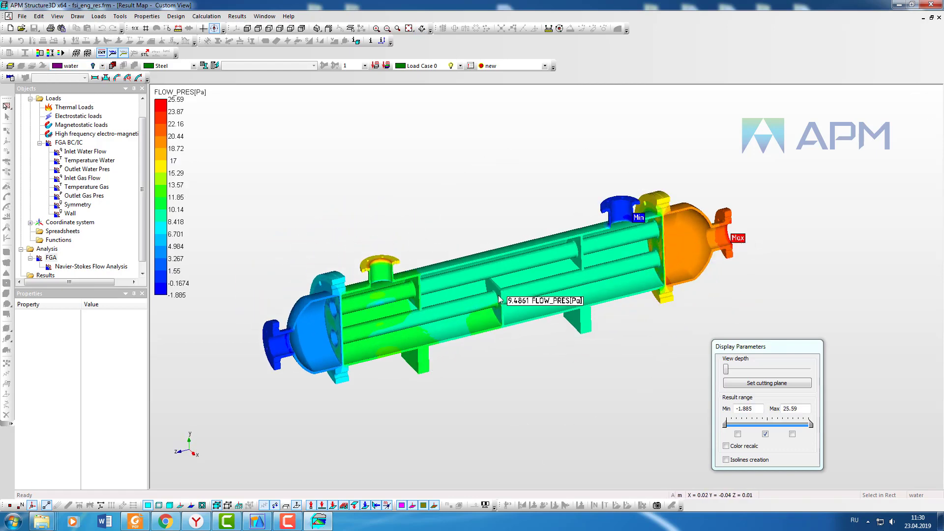
# Step: Zoom in and orbit to examine the pressure map inside the shell and tube bundle
pyautogui.moveTo(546, 301); pyautogui.dragTo(638, 236, button='middle')
pyautogui.scroll(1, 575, 248)
pyautogui.moveTo(842, 226); pyautogui.dragTo(842, 230, button='middle')
pyautogui.moveTo(636, 314); pyautogui.dragTo(644, 321, button='middle')
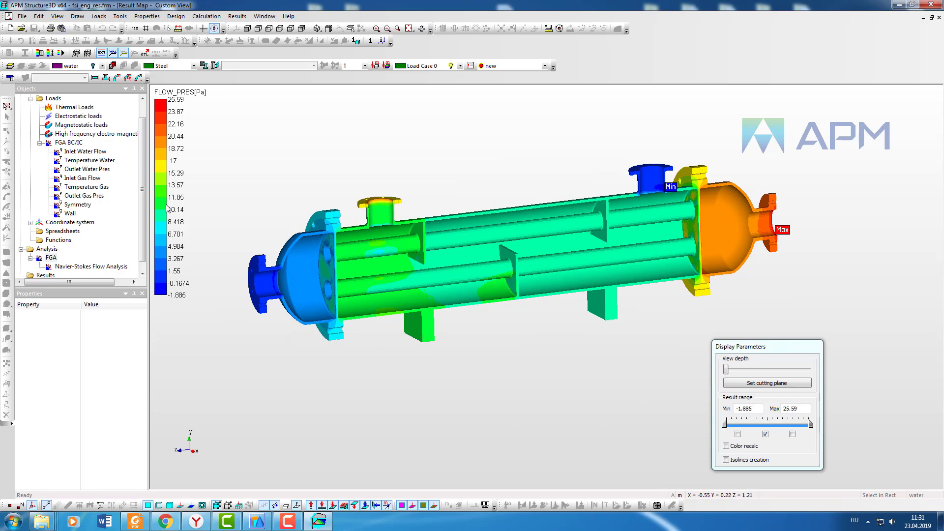
pyautogui.click(101, 66)
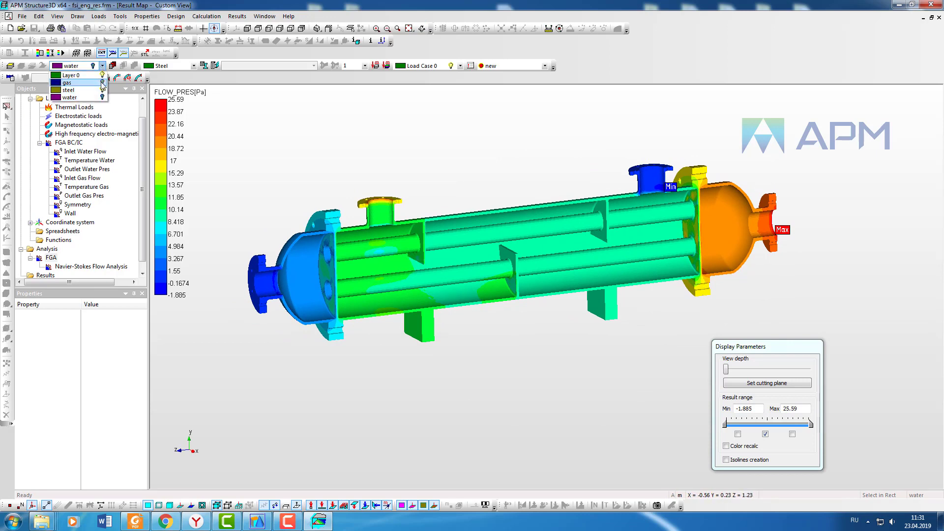
pyautogui.click(296, 99)
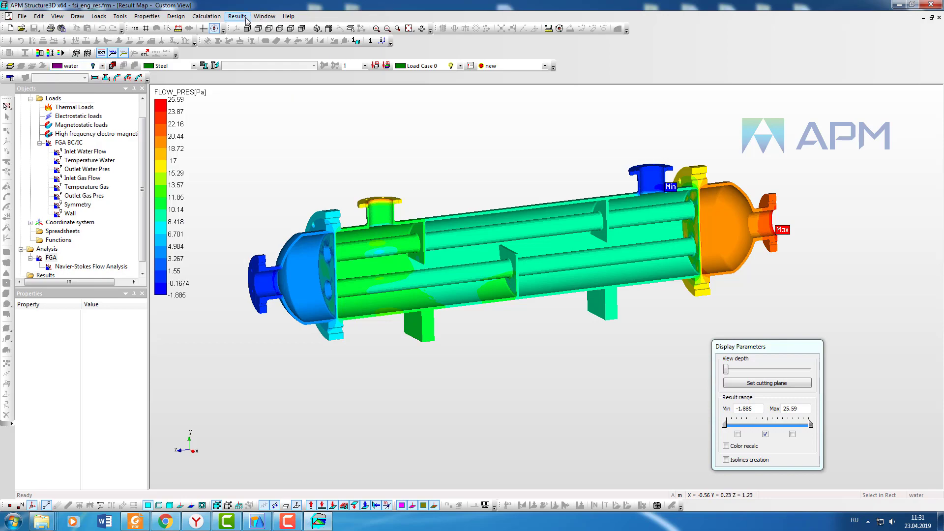
# Step: Switch the Navier-Stokes result map to Temperature with FLOW_TEMP on solid elements as an isomap
pyautogui.click(238, 16)
pyautogui.click(259, 278)
pyautogui.click(472, 244)
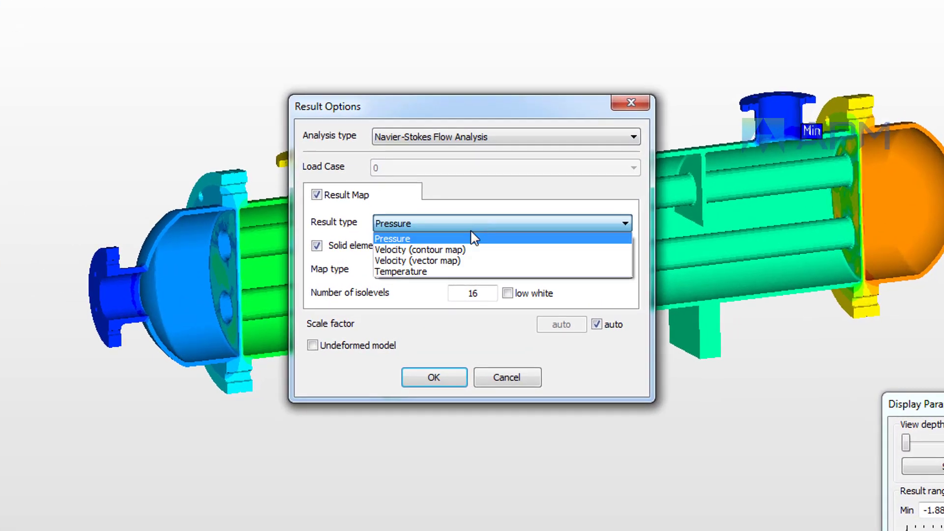
pyautogui.click(411, 271)
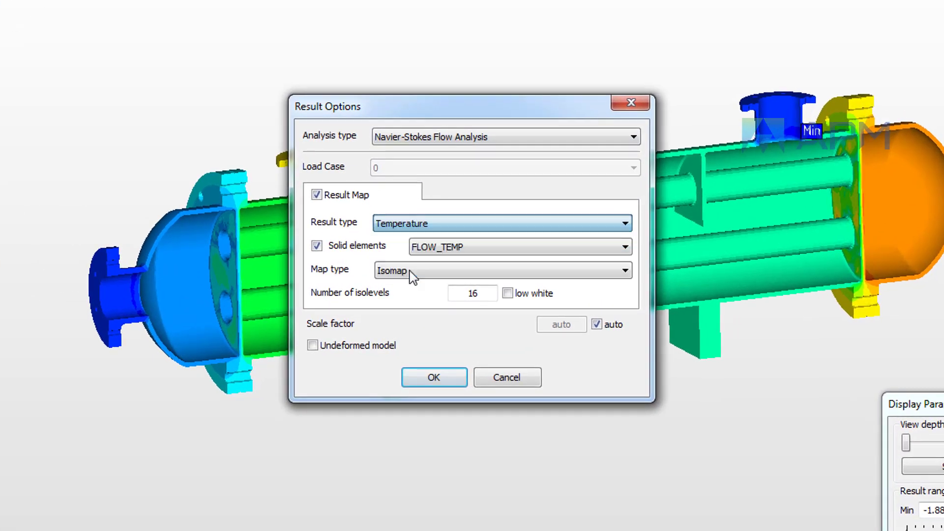
pyautogui.click(443, 250)
pyautogui.click(442, 259)
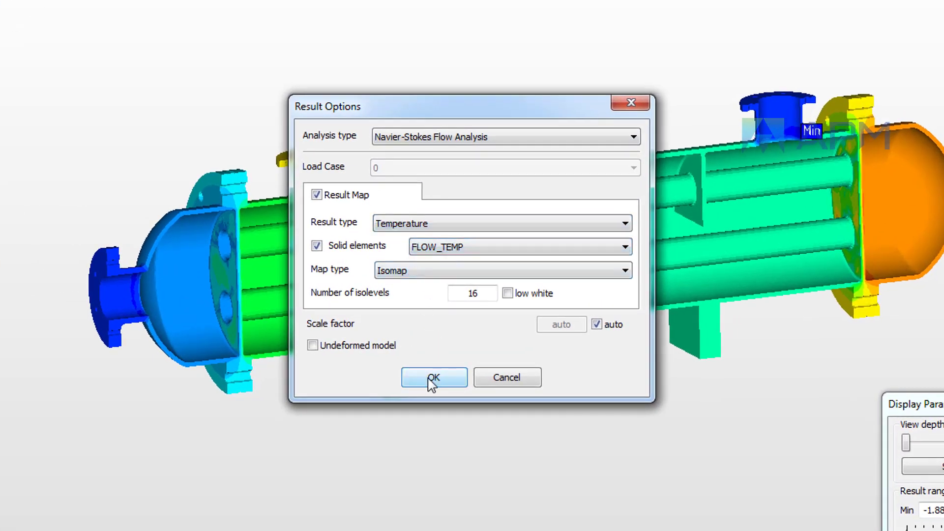
pyautogui.click(432, 378)
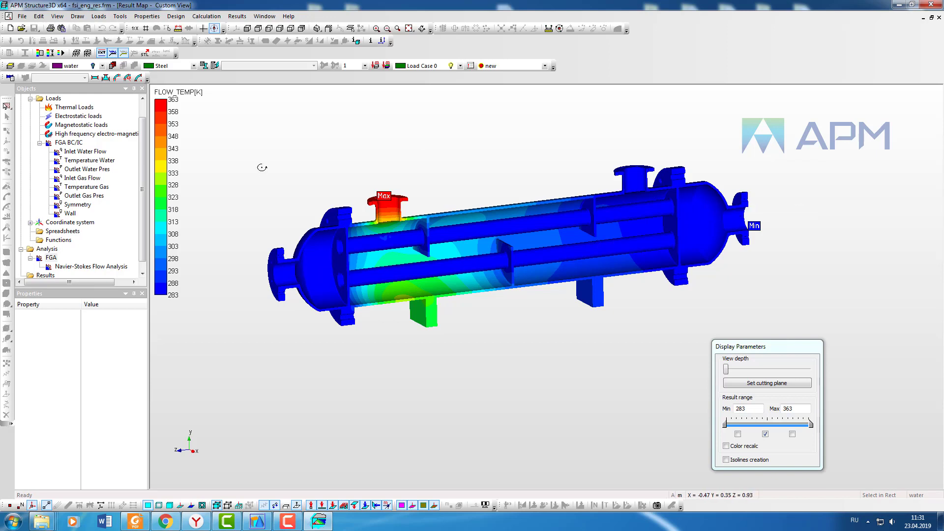
# Step: Toggle the layer visibility so only the gas layer's temperature field is displayed
pyautogui.click(102, 65)
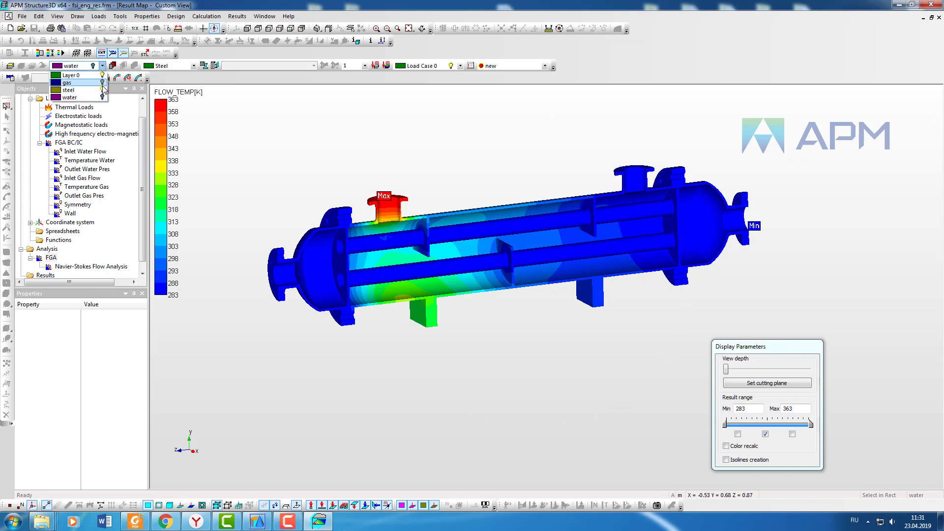
pyautogui.click(104, 90)
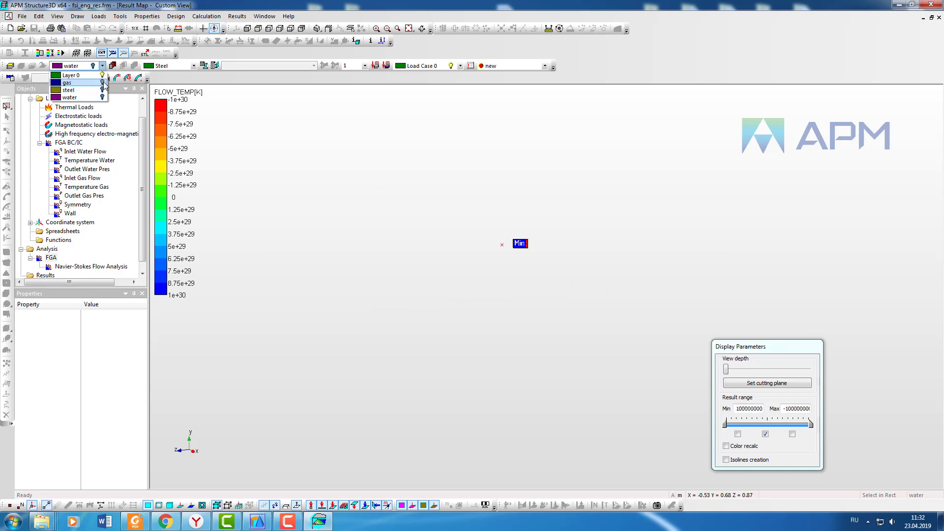
pyautogui.click(102, 83)
pyautogui.click(435, 155)
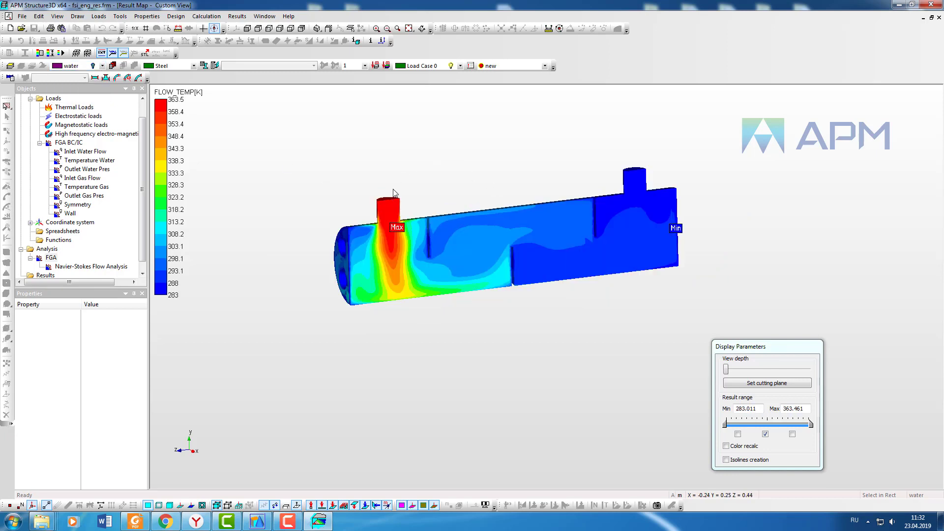
# Step: Hide the gas layer, show the water layer's temperature field, orbit it, and close the result map
pyautogui.click(102, 66)
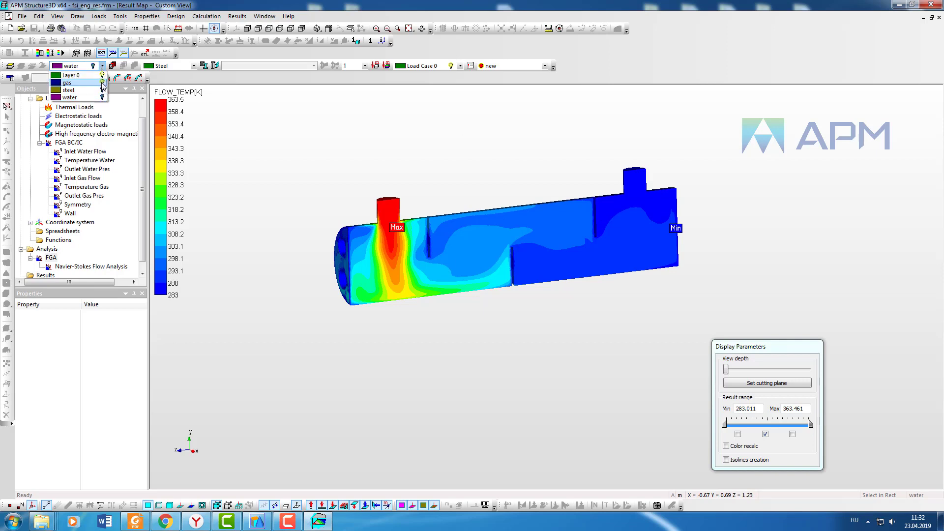
pyautogui.click(102, 83)
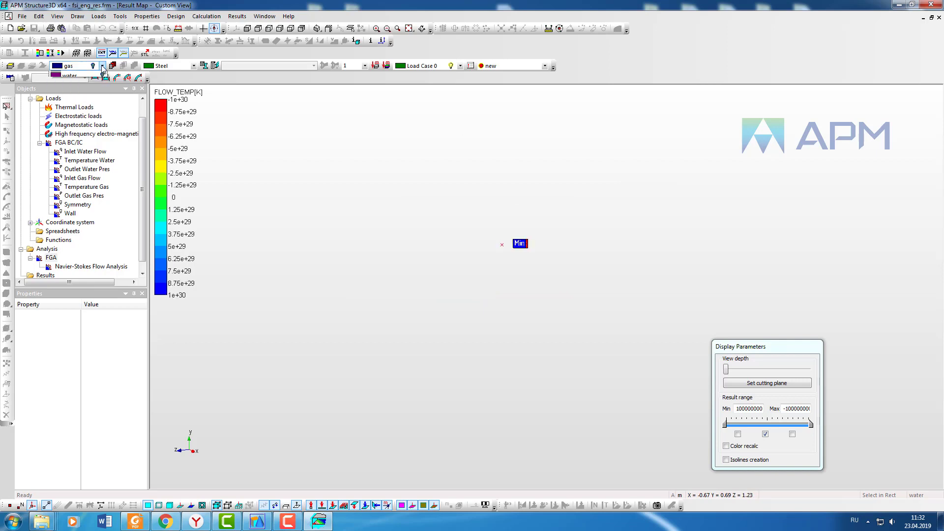
pyautogui.click(103, 97)
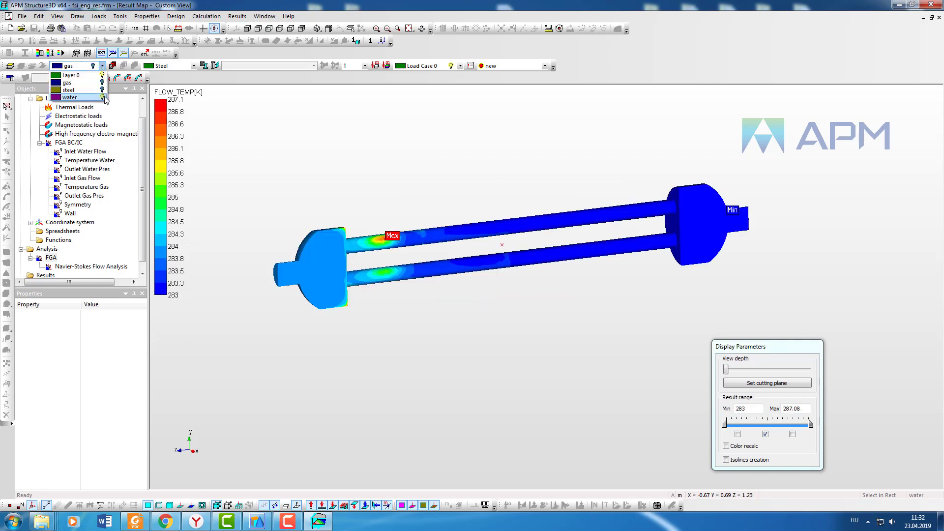
pyautogui.click(425, 169)
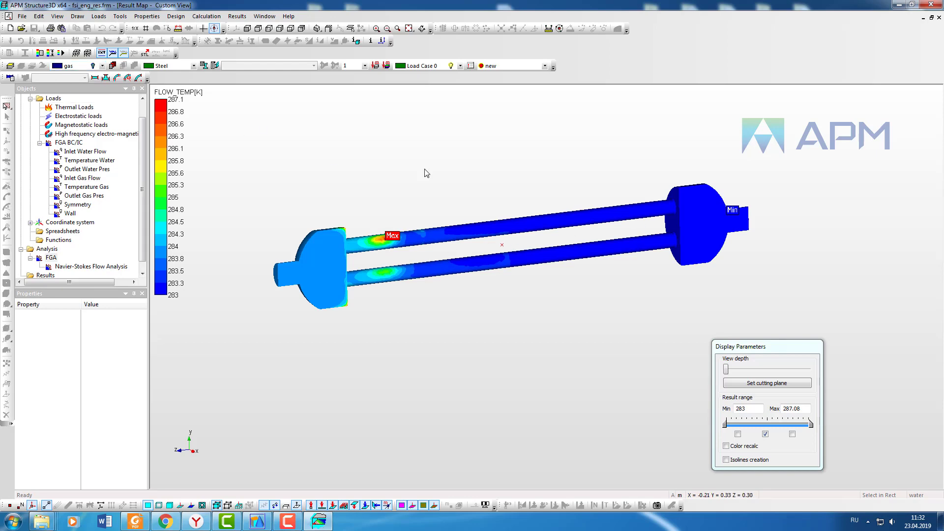
pyautogui.moveTo(546, 174); pyautogui.dragTo(534, 212, button='middle')
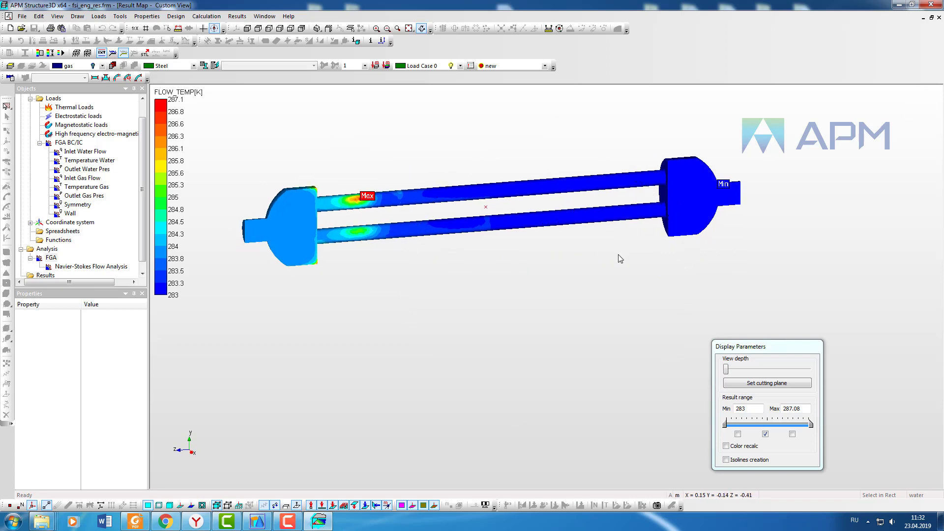
pyautogui.click(939, 18)
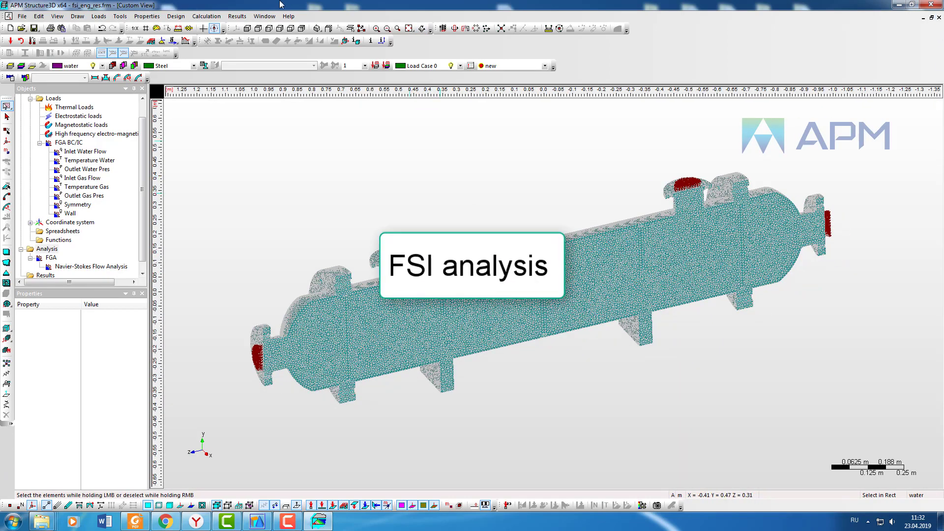
# Step: Run a linear static analysis for Load Case 0 with FGA pressure and temperature accounted
pyautogui.click(208, 16)
pyautogui.click(217, 29)
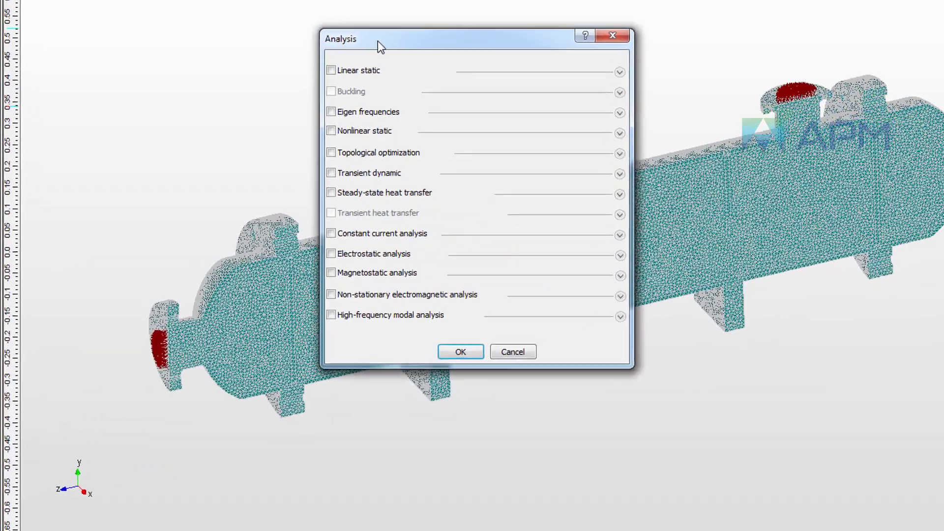
pyautogui.click(368, 157)
pyautogui.click(461, 186)
pyautogui.click(464, 183)
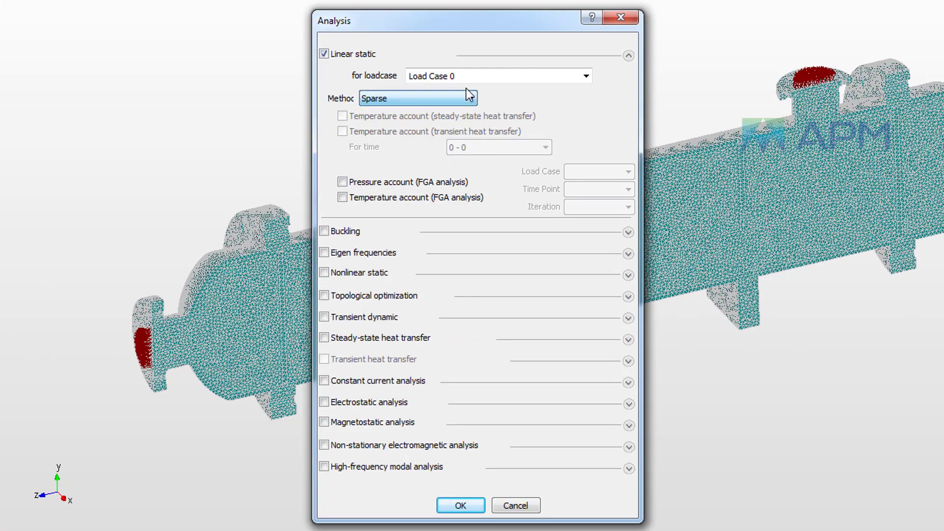
pyautogui.click(584, 75)
pyautogui.click(405, 93)
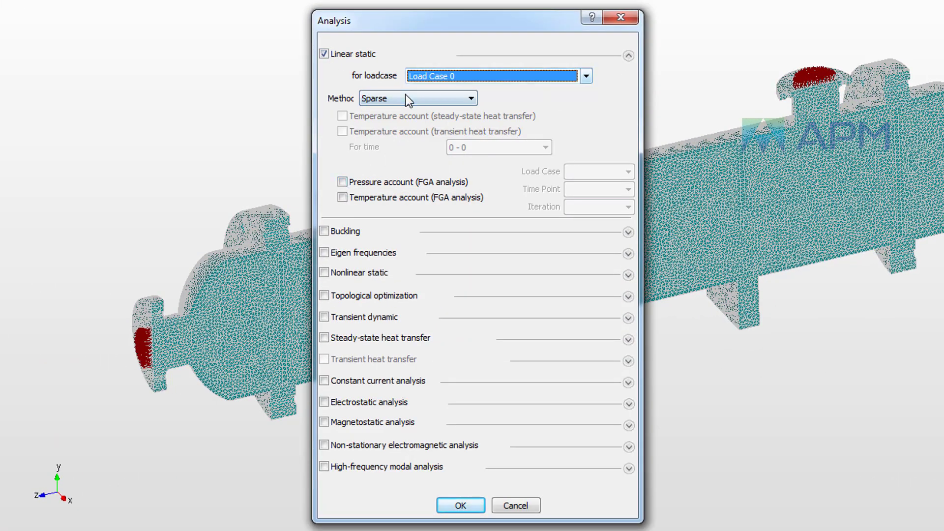
pyautogui.click(342, 182)
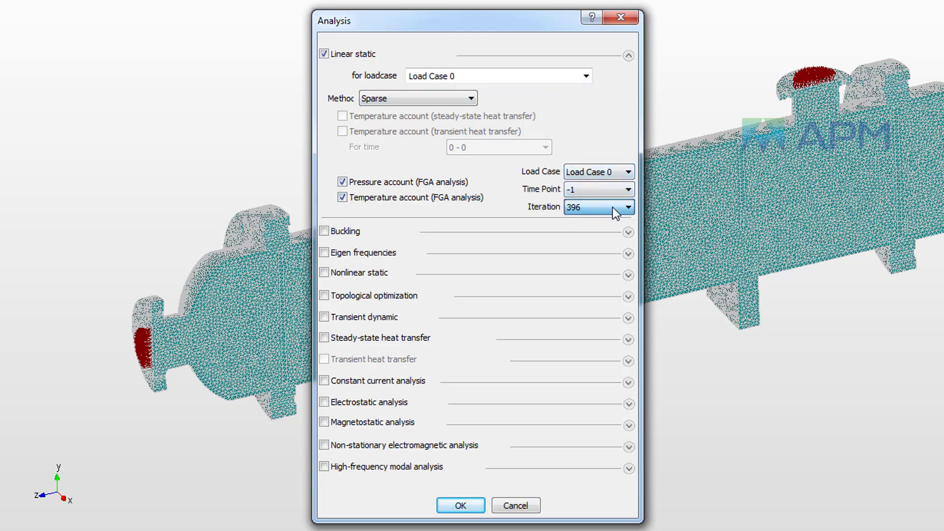
pyautogui.click(459, 507)
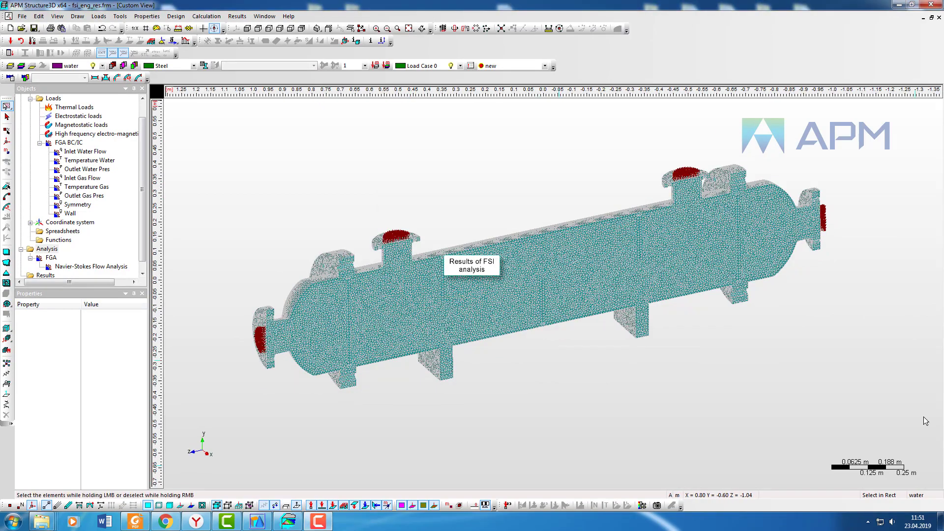
# Step: Display the static analysis von Mises stress map (SVM) on the undeformed model
pyautogui.click(237, 16)
pyautogui.click(246, 51)
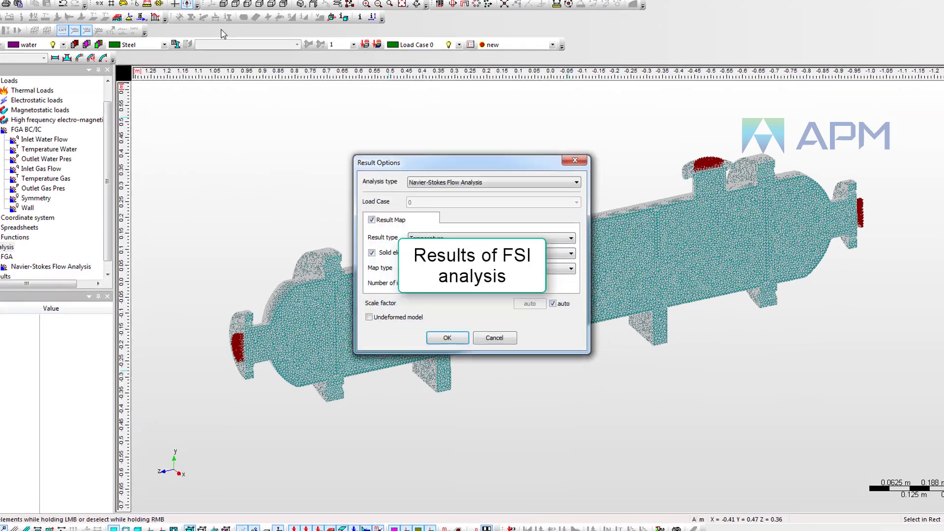
pyautogui.click(485, 189)
pyautogui.click(440, 198)
pyautogui.click(440, 241)
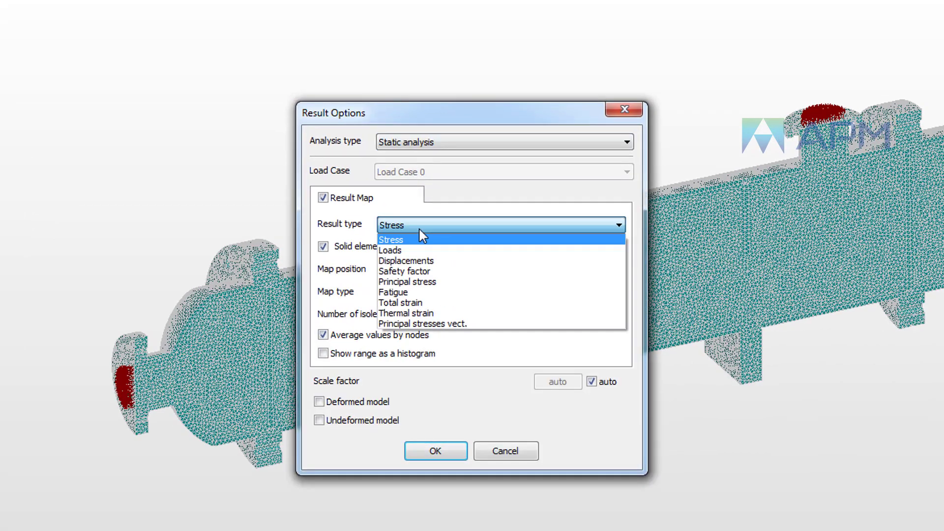
pyautogui.click(419, 230)
pyautogui.click(475, 273)
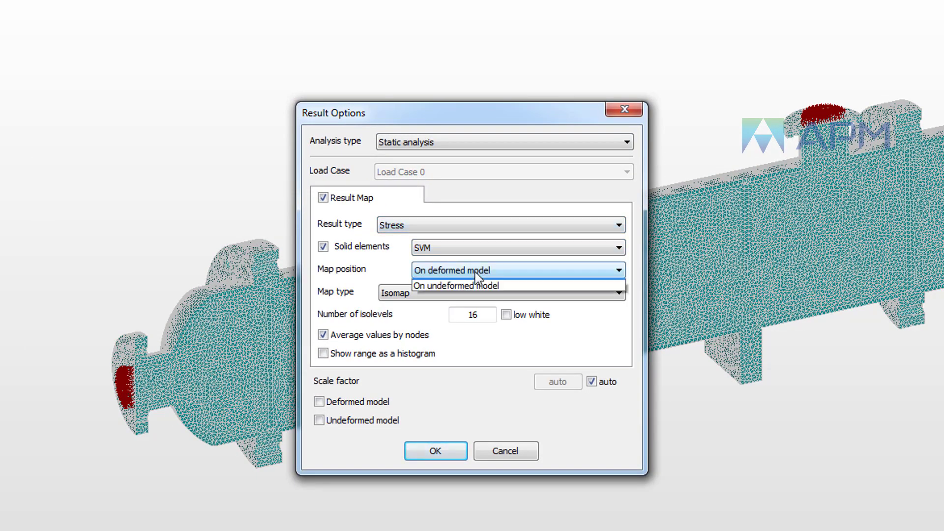
pyautogui.click(473, 291)
pyautogui.click(437, 450)
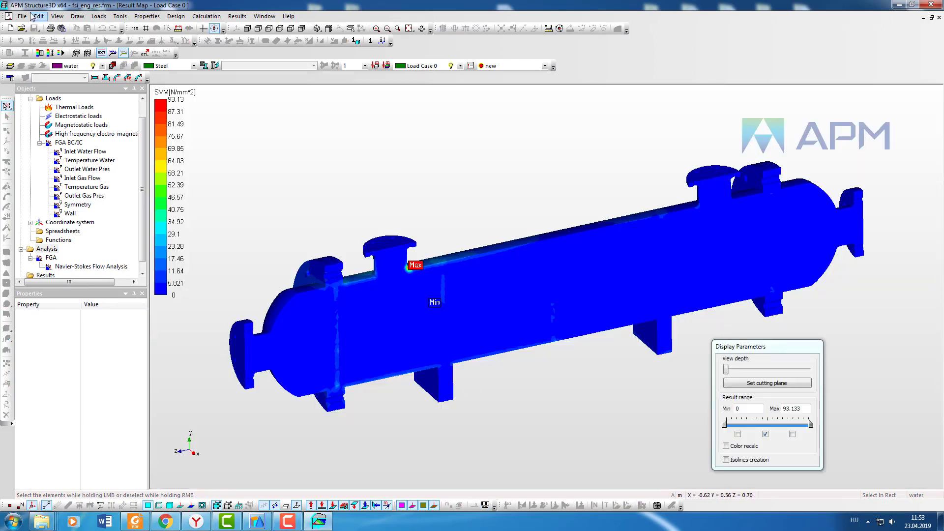
# Step: Open the layers list, then orbit and zoom to examine the stress distribution in the shell and tubes
pyautogui.click(10, 65)
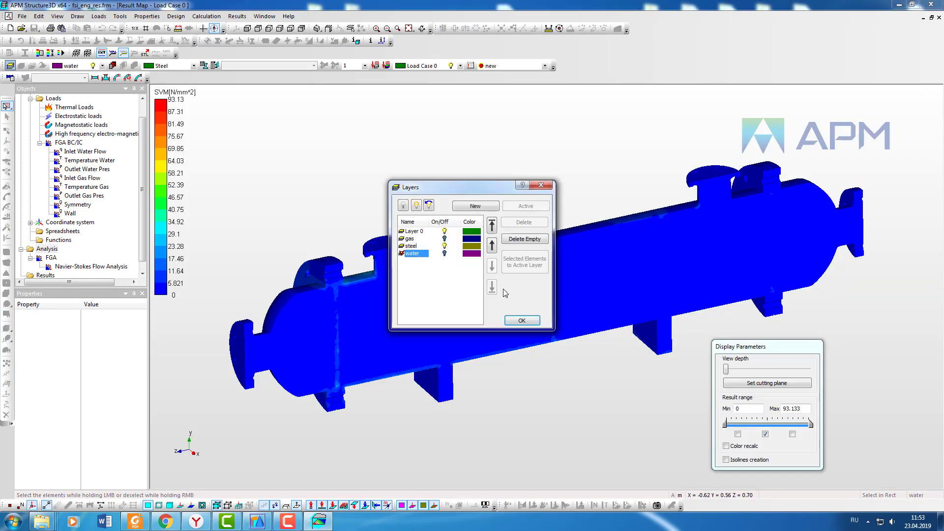
pyautogui.click(531, 324)
pyautogui.moveTo(600, 365); pyautogui.dragTo(573, 261, button='middle')
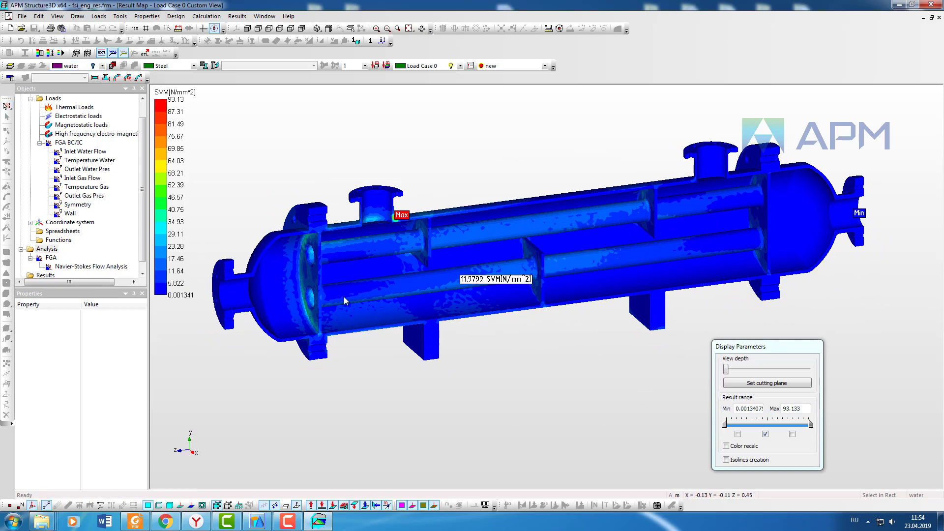
pyautogui.moveTo(307, 313); pyautogui.dragTo(360, 398)
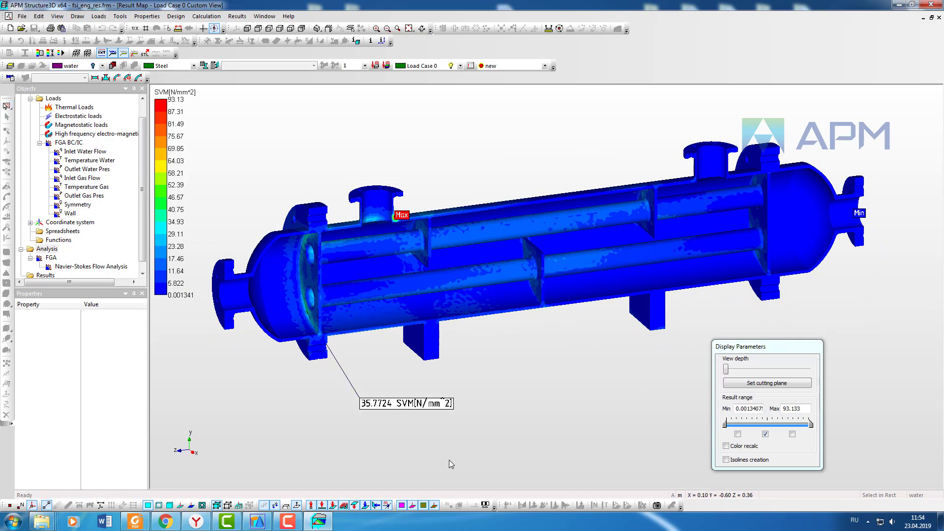
pyautogui.click(417, 405)
pyautogui.click(457, 282)
pyautogui.scroll(7, 401, 223)
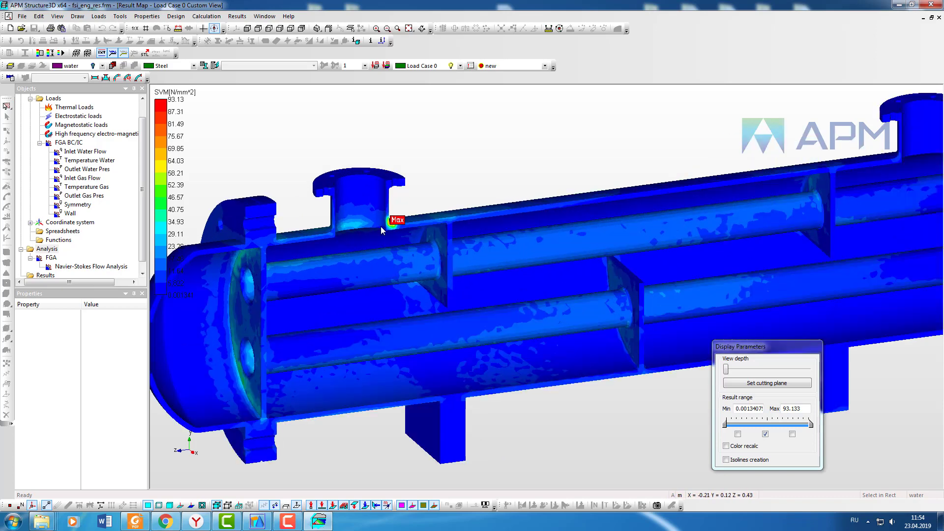
pyautogui.moveTo(416, 230); pyautogui.dragTo(462, 233, button='middle')
pyautogui.click(408, 29)
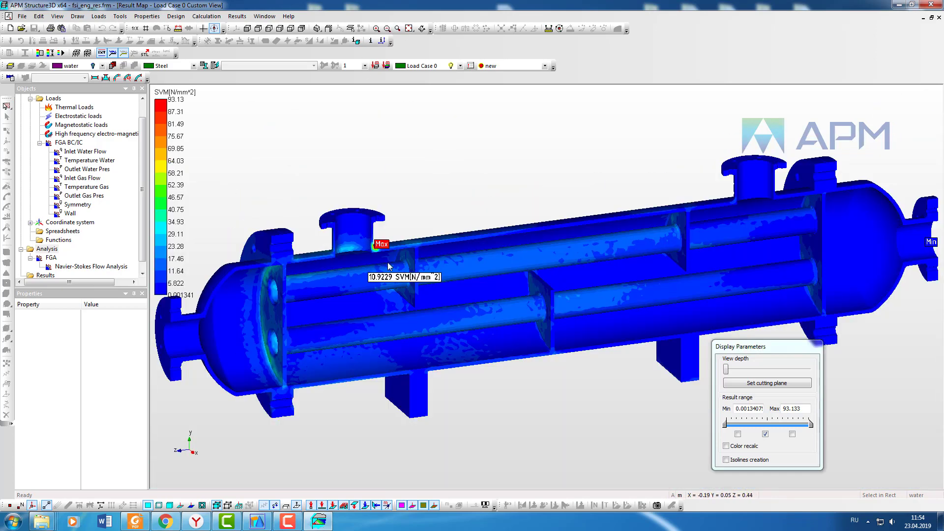
# Step: Switch the static result map to Displacements and zoom out to view the whole exchanger
pyautogui.click(237, 16)
pyautogui.click(266, 276)
pyautogui.click(454, 221)
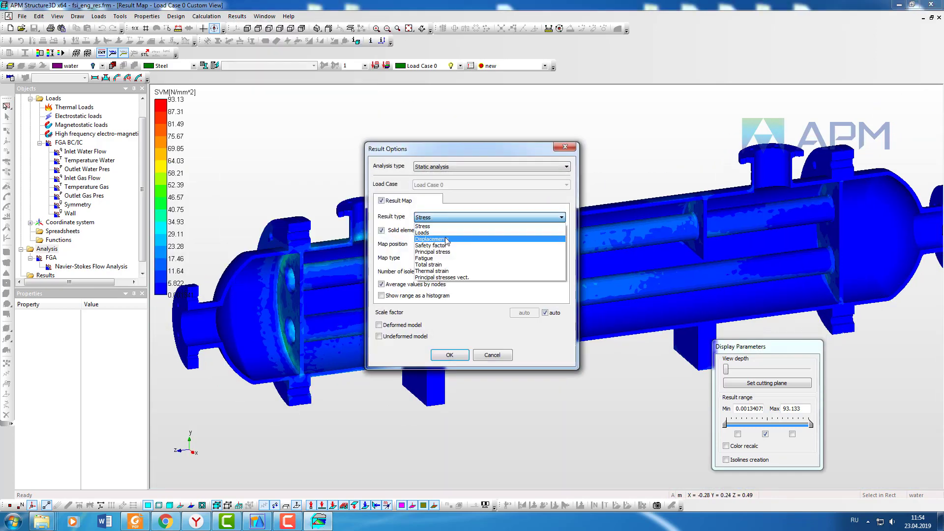
pyautogui.click(443, 226)
pyautogui.click(456, 355)
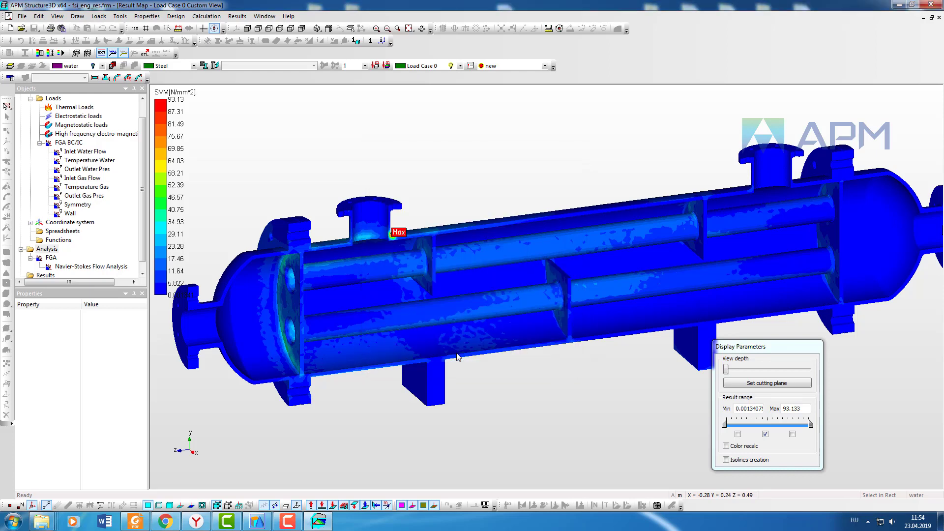
pyautogui.scroll(-4, 484, 286)
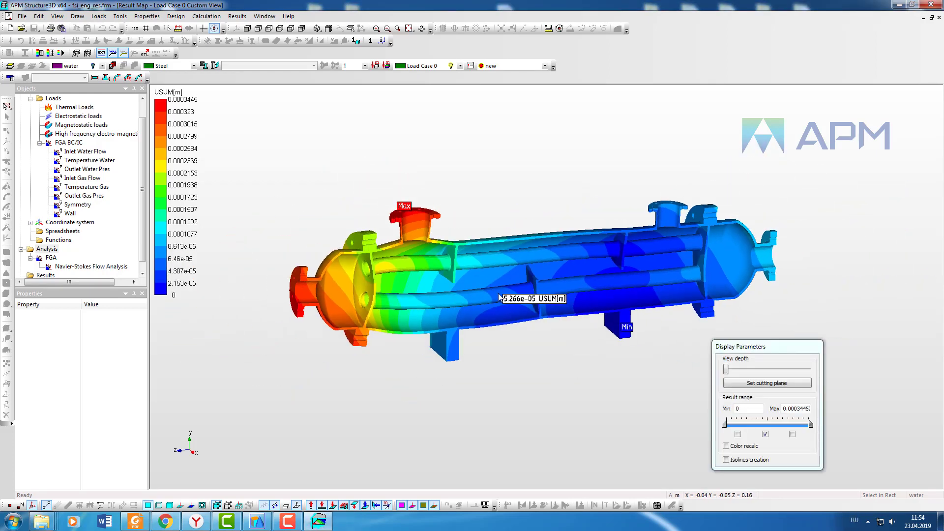
# Step: Set the displacement map position to on deformed model and orbit to examine the deformation
pyautogui.moveTo(506, 301); pyautogui.dragTo(452, 270, button='middle')
pyautogui.click(237, 16)
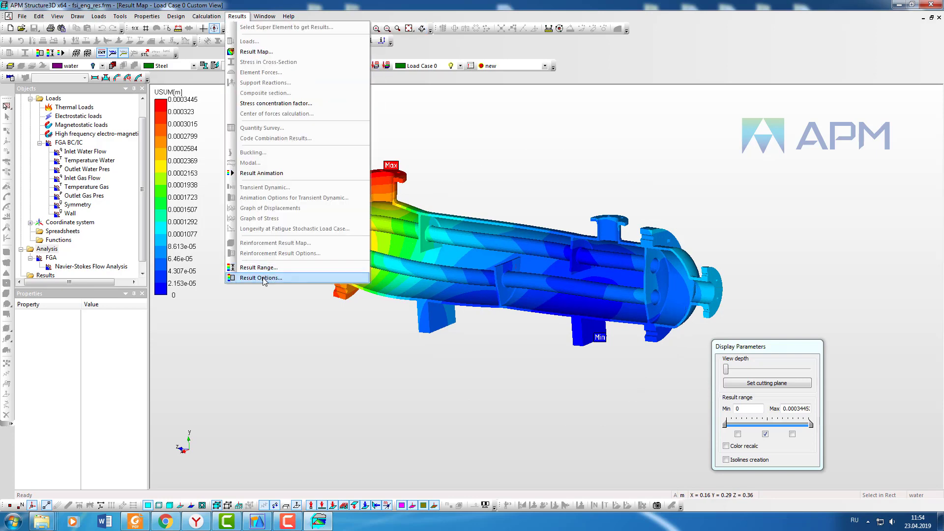
pyautogui.click(261, 277)
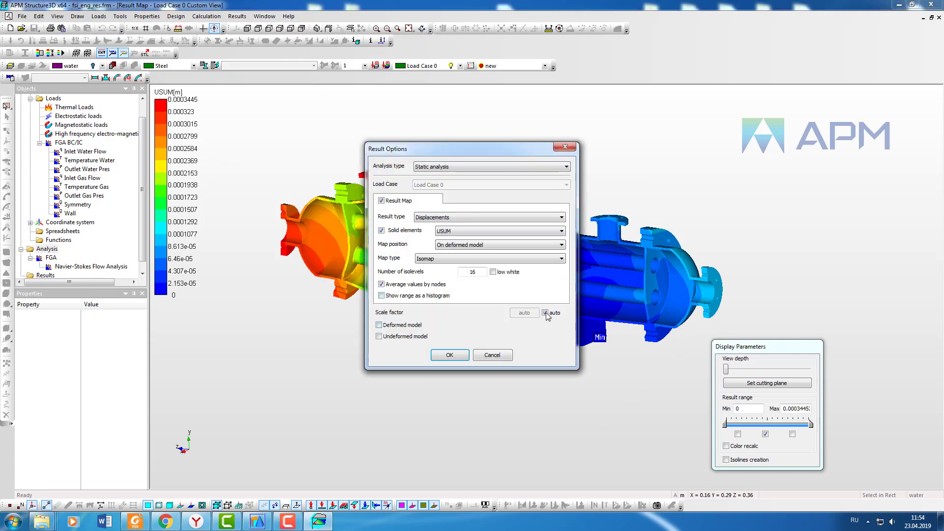
pyautogui.click(493, 245)
pyautogui.click(494, 244)
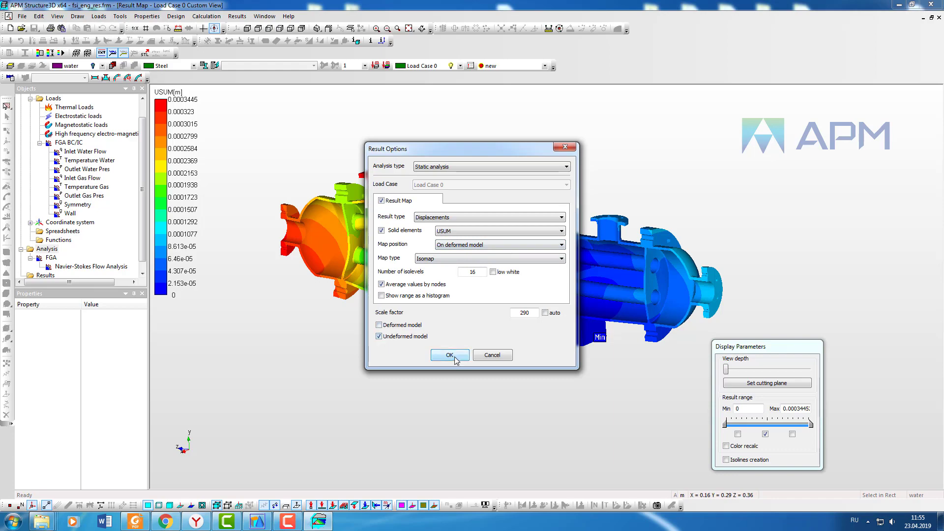
pyautogui.click(452, 354)
pyautogui.moveTo(460, 315); pyautogui.dragTo(527, 267, button='middle')
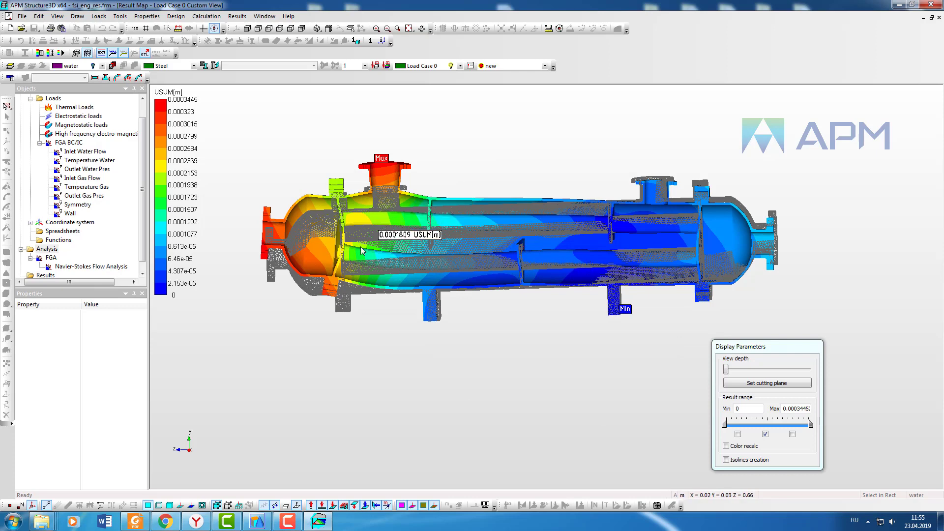